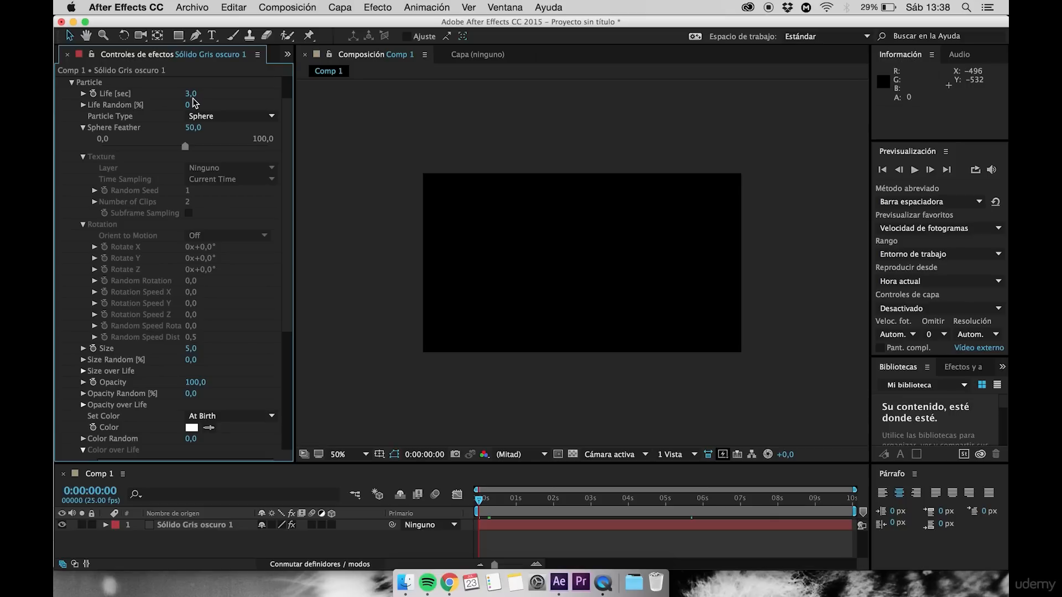
# Try a particle Life of 18,3 seconds and scrub through the timeline to check the effect
pyautogui.moveTo(480, 502); pyautogui.dragTo(604, 496)
pyautogui.moveTo(191, 93); pyautogui.dragTo(284, 90)
pyautogui.moveTo(597, 501); pyautogui.dragTo(520, 497)
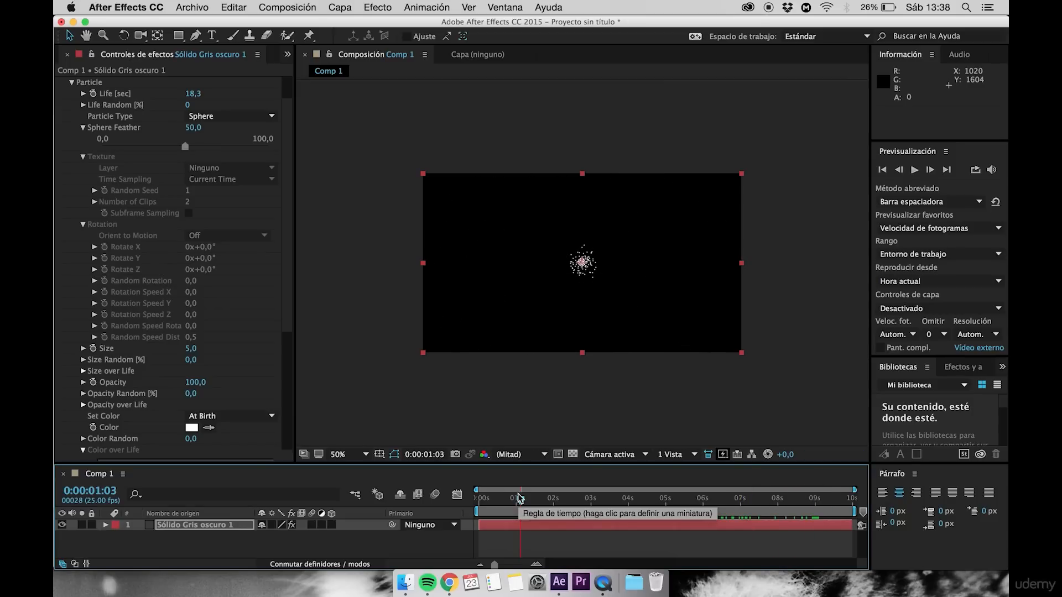
# Try a particle Life of 1,2 seconds and preview the animation from the start
pyautogui.click(198, 95)
pyautogui.moveTo(199, 98); pyautogui.dragTo(78, 100)
pyautogui.moveTo(517, 501); pyautogui.dragTo(457, 498)
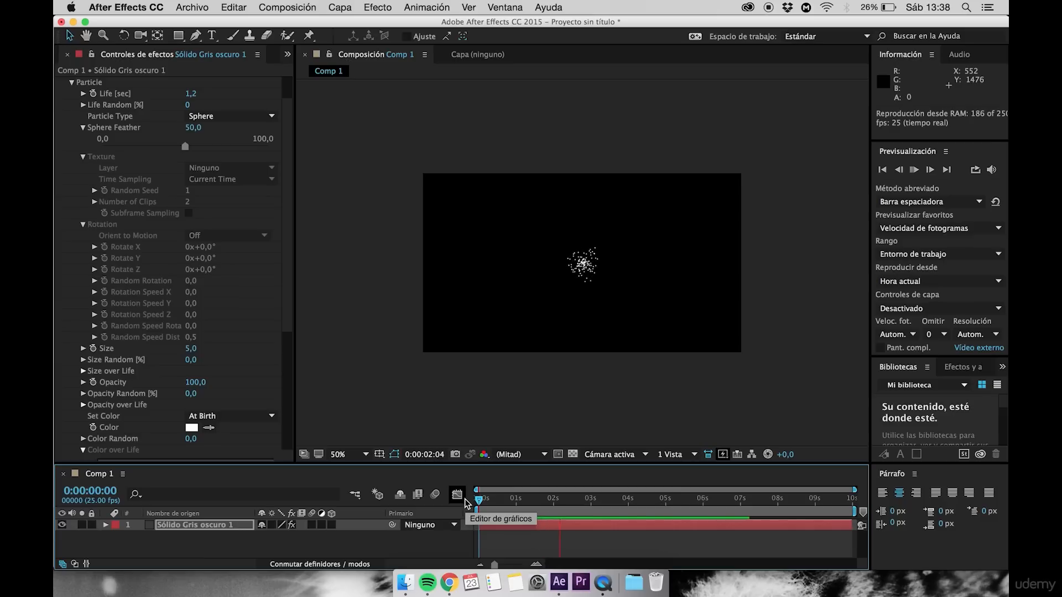
pyautogui.press('space')
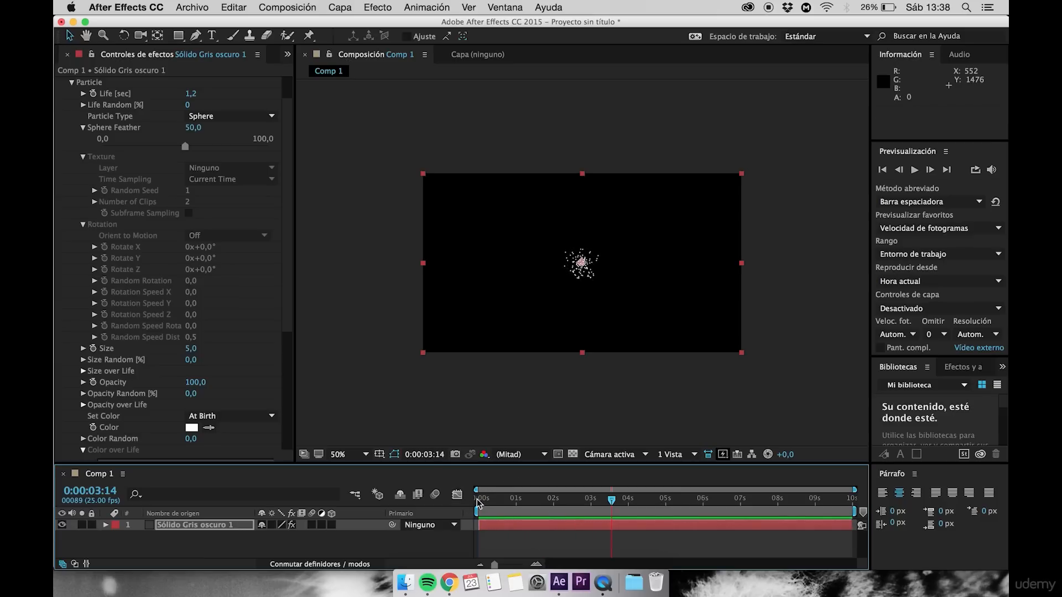
# Reset the Particular effect to its defaults and set the particle Life Random to 20%
pyautogui.scroll(2, 168, 185)
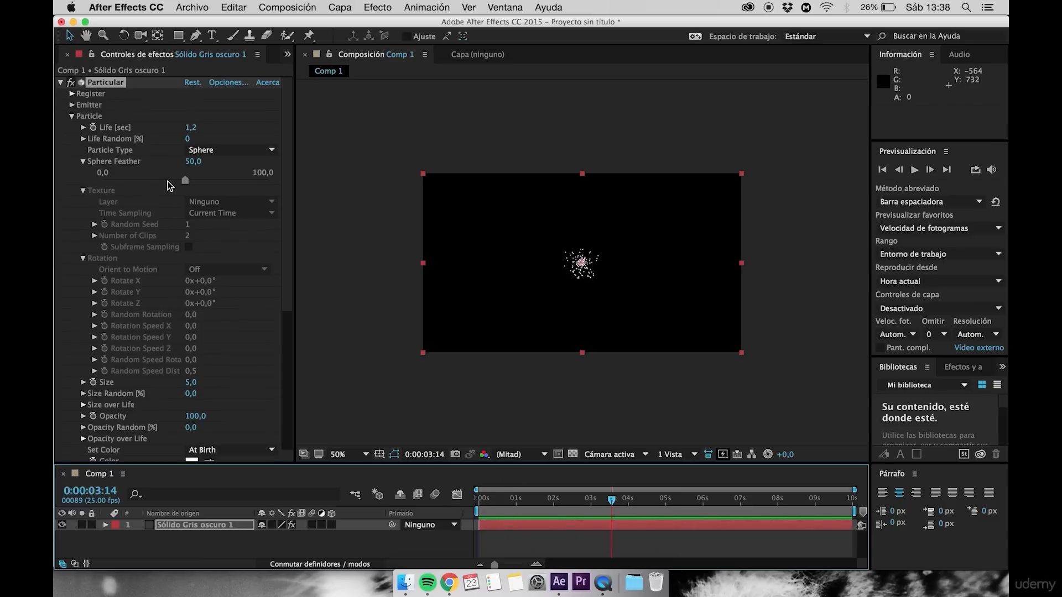
pyautogui.click(192, 83)
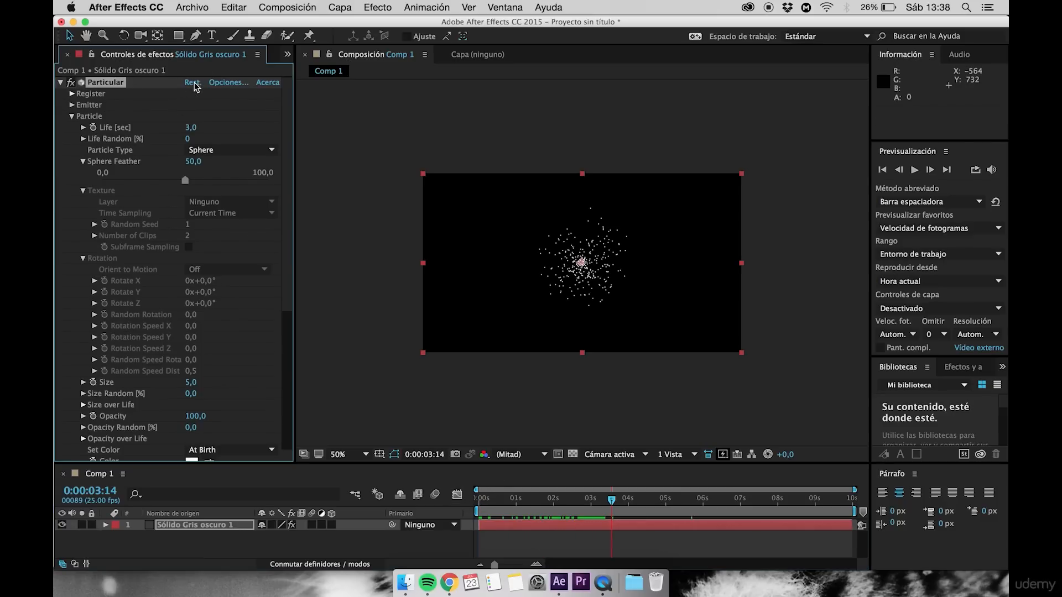
pyautogui.scroll(-3, 158, 194)
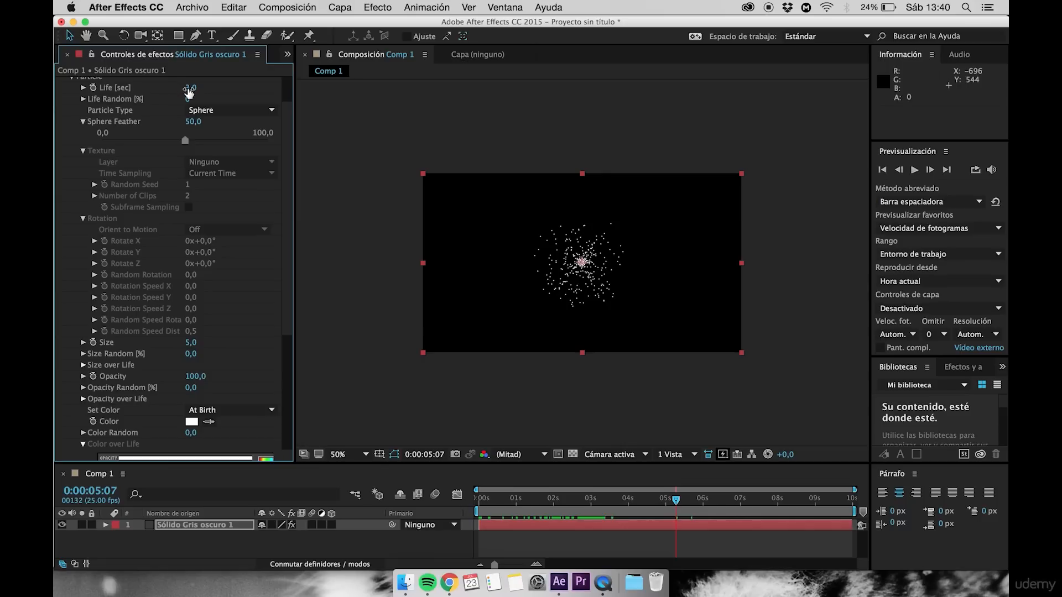
pyautogui.click(189, 101)
pyautogui.press('Return')
pyautogui.scroll(3, 191, 94)
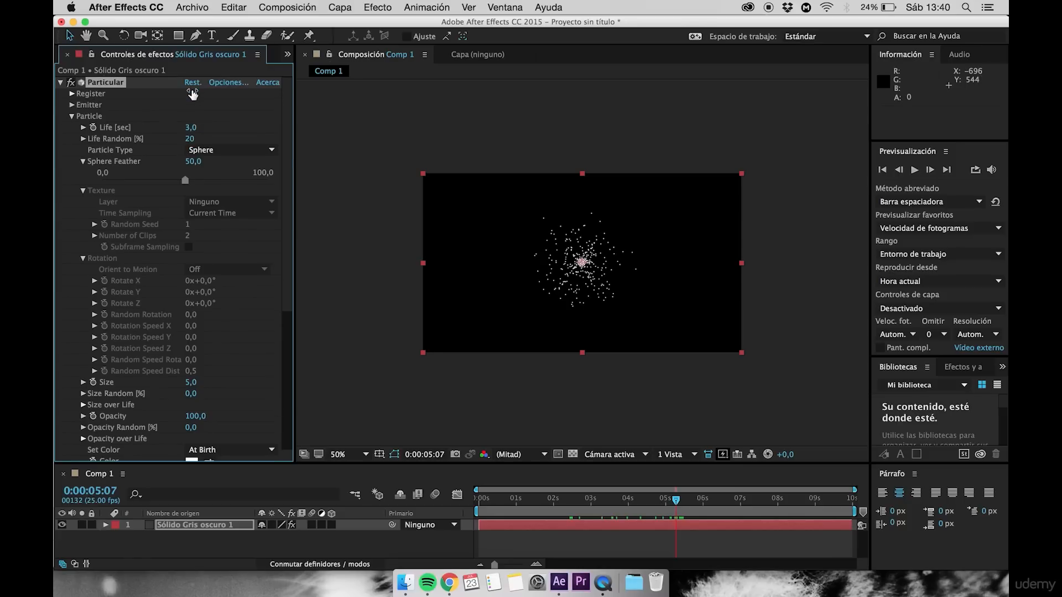
# Review the Emitter group's parameters, including its velocity settings, and collapse the group again
pyautogui.click(72, 105)
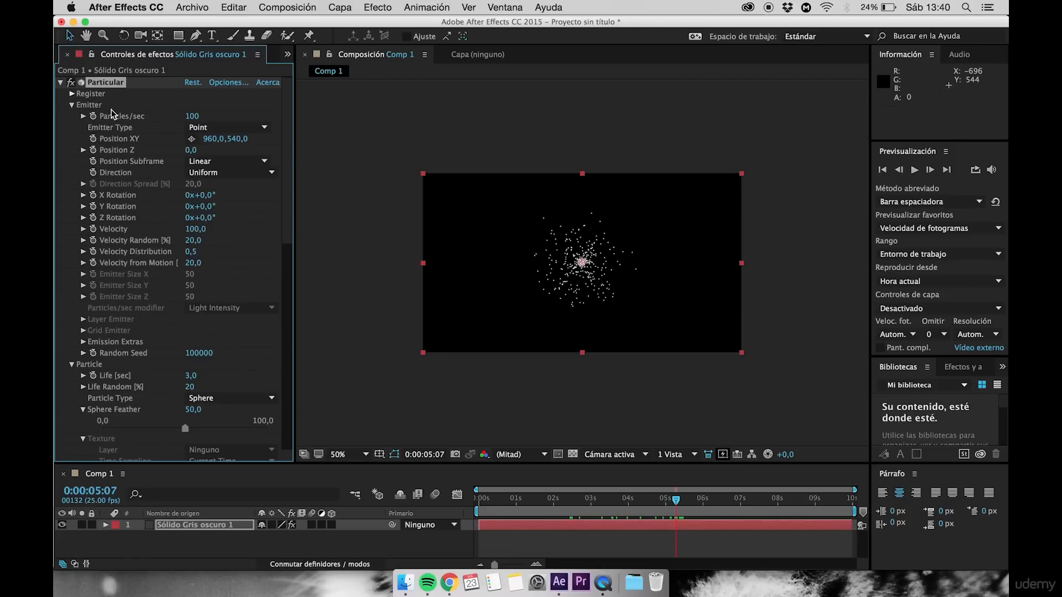
pyautogui.scroll(-3, 132, 240)
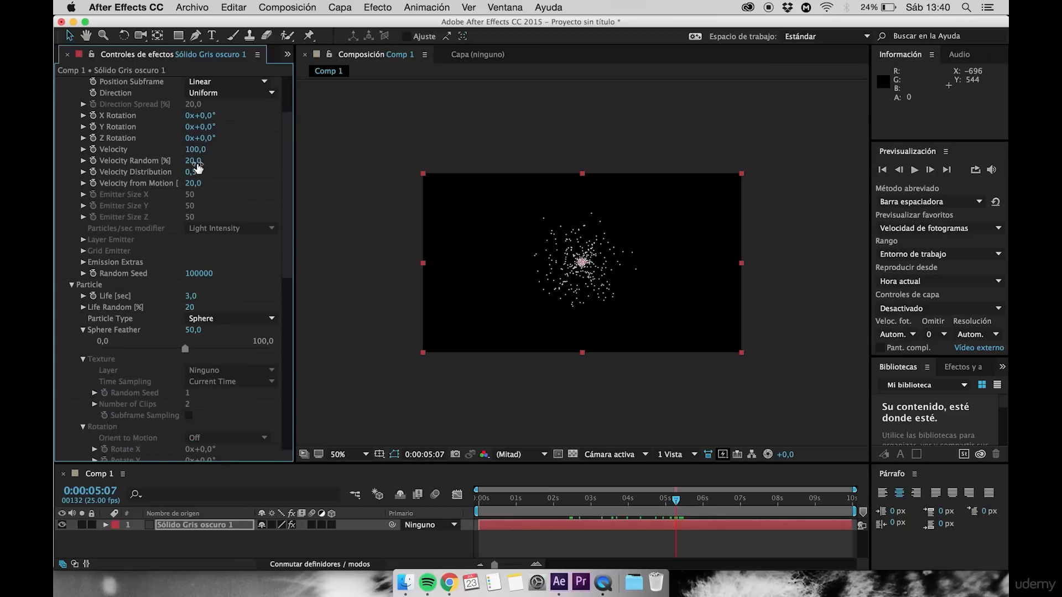
pyautogui.scroll(3, 195, 165)
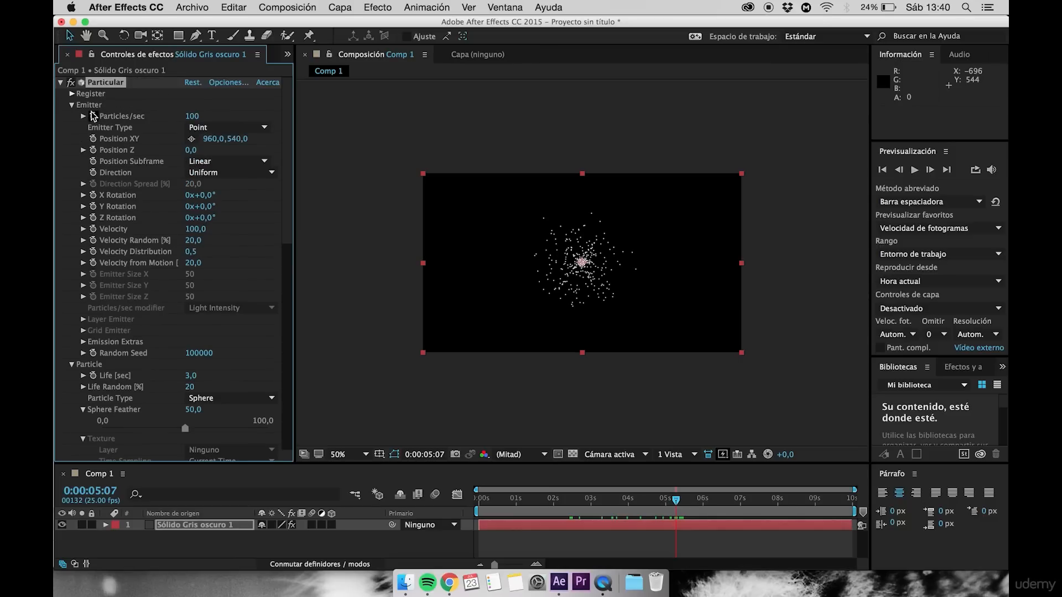
pyautogui.click(72, 104)
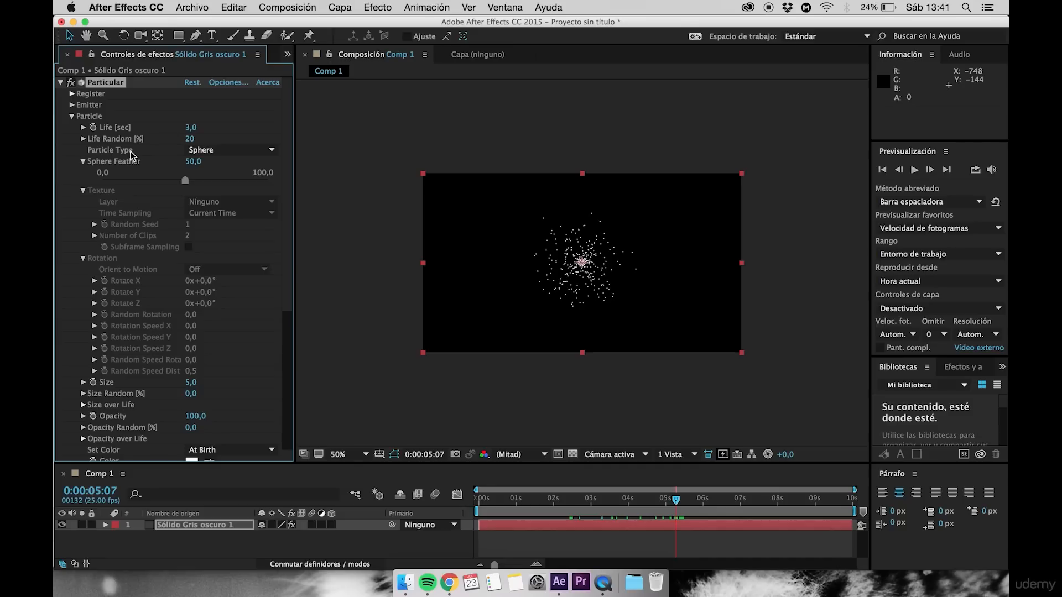
# Try the Glow Sphere (No DOF) and Star (No DOF) particle types, ending on Cloudlet
pyautogui.click(209, 153)
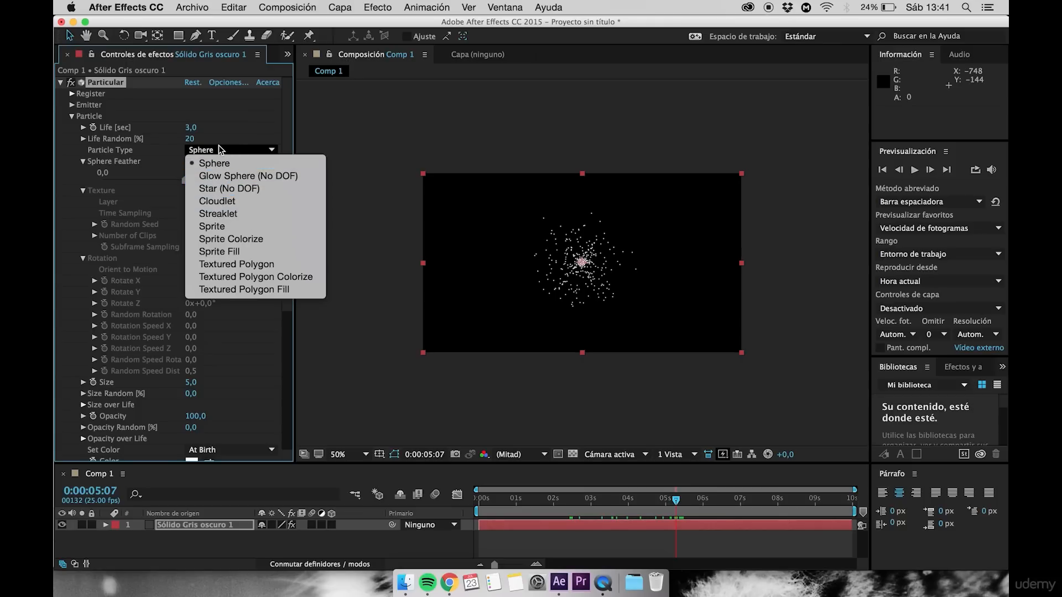
pyautogui.click(231, 176)
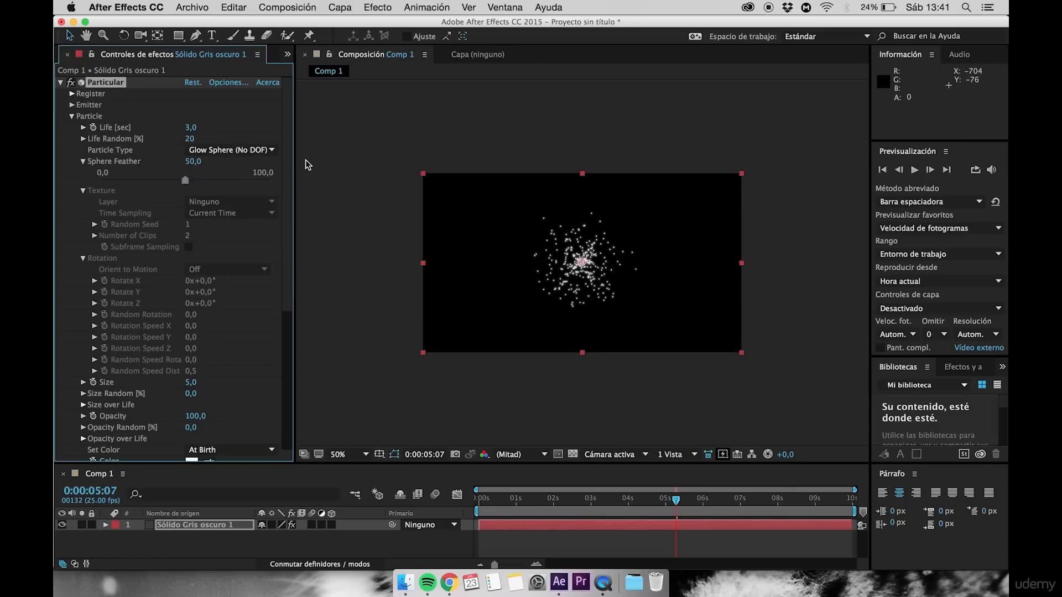
pyautogui.click(250, 150)
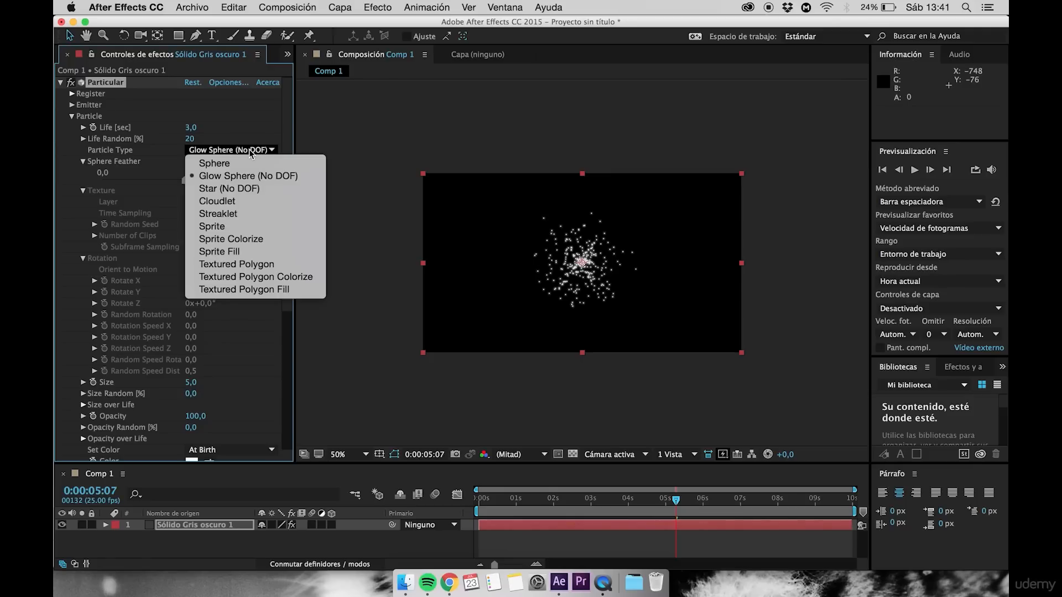
pyautogui.click(222, 188)
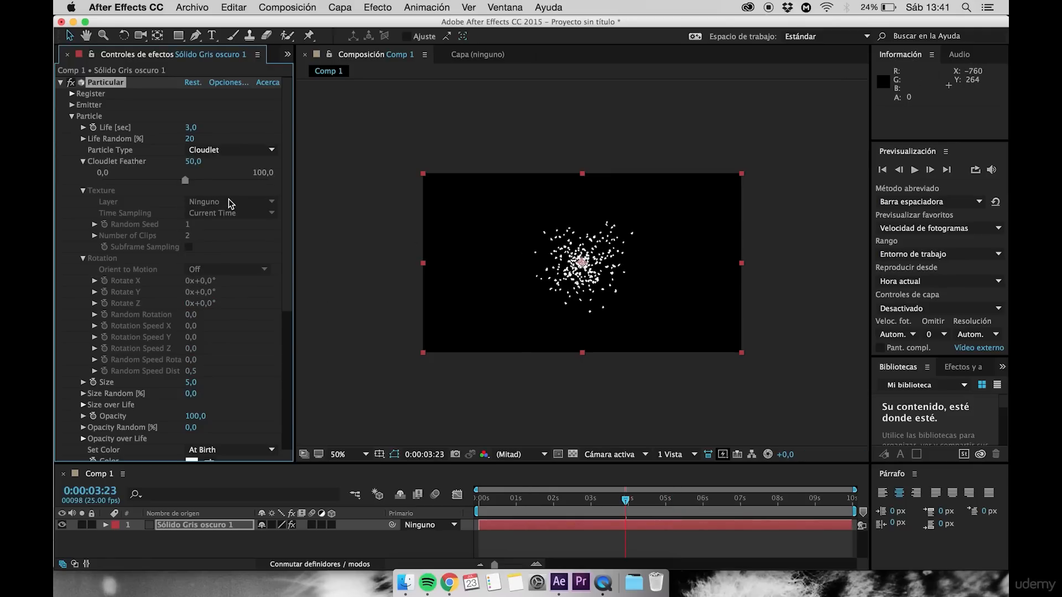
# Set the particle Size to 37,0 and preview the animation from 0:00:00:21
pyautogui.moveTo(523, 498); pyautogui.dragTo(552, 501)
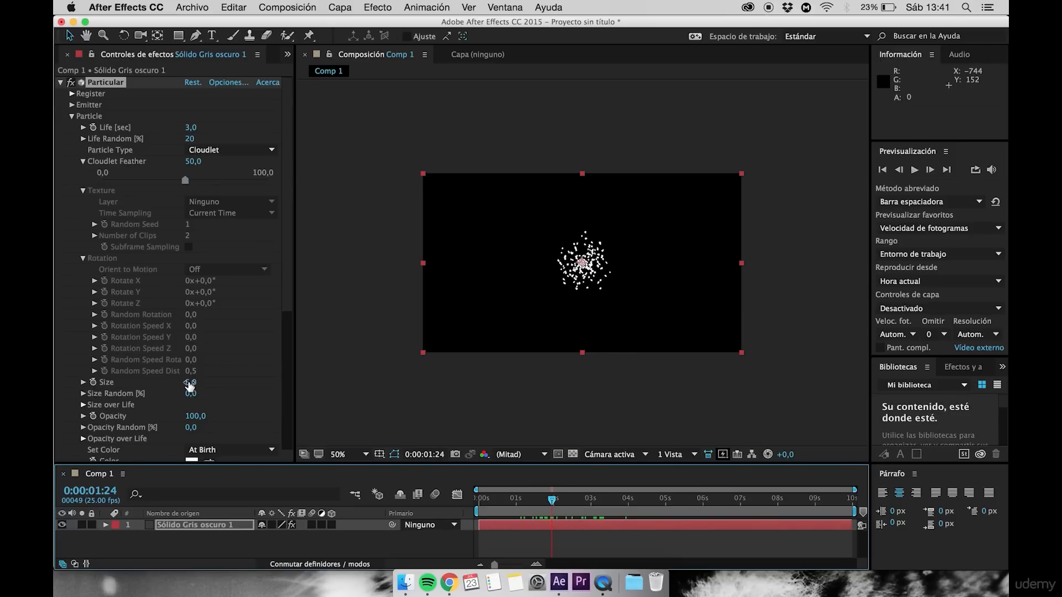
pyautogui.moveTo(191, 383); pyautogui.dragTo(242, 391)
pyautogui.click(510, 499)
pyautogui.press('space')
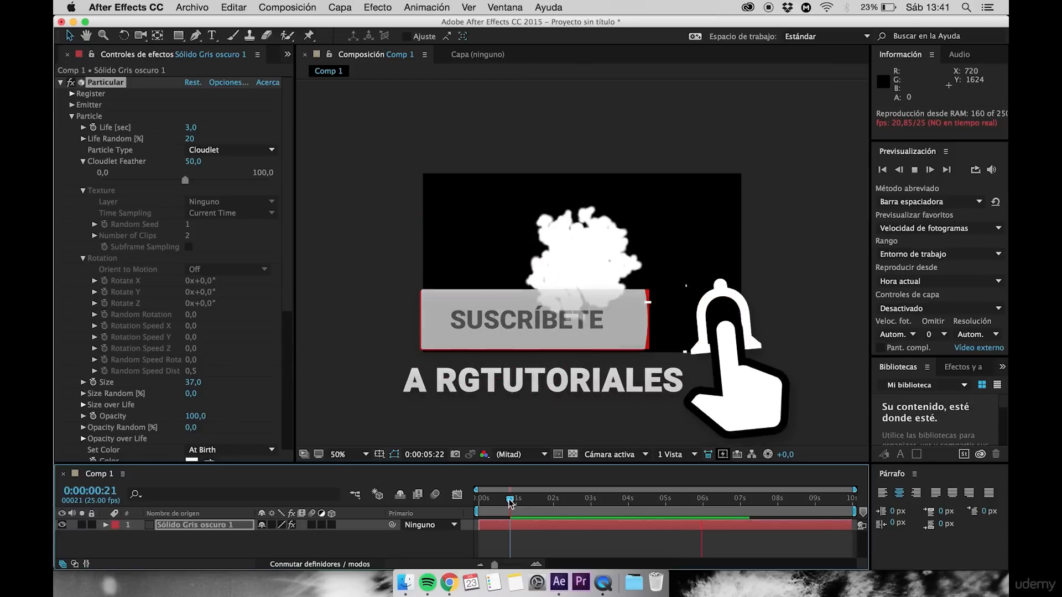
pyautogui.press('space')
# Try the Streaklet particle type and scrub the timeline to 0:00:02:21
pyautogui.click(229, 150)
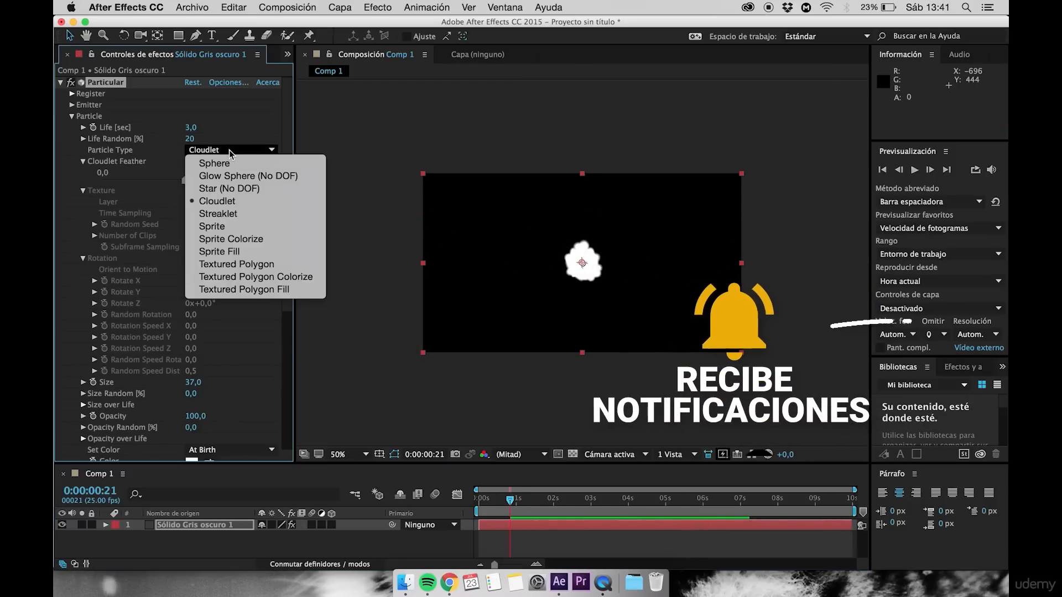
pyautogui.click(219, 215)
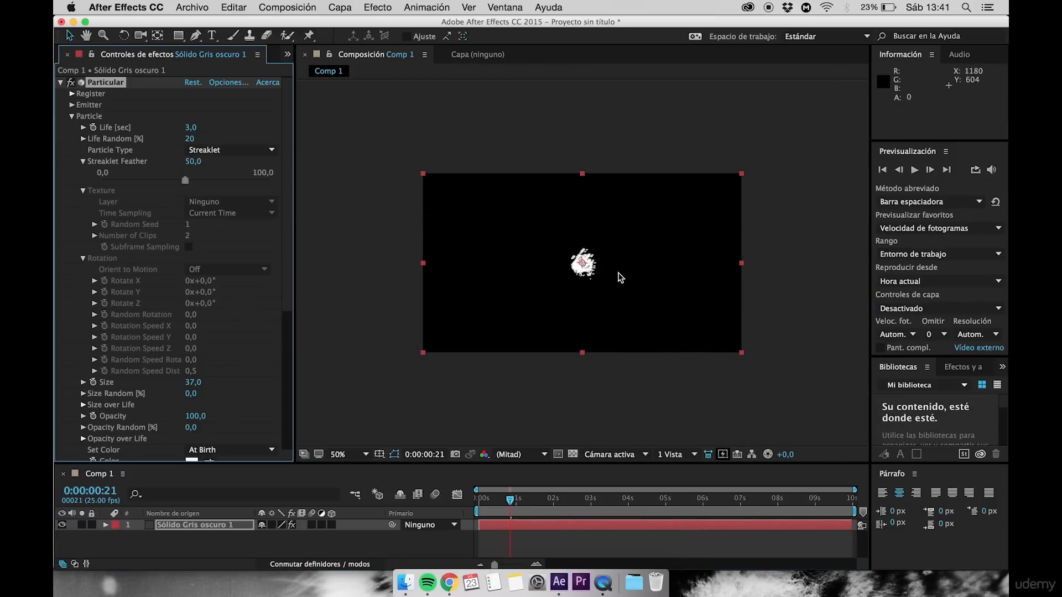
pyautogui.click(508, 499)
pyautogui.moveTo(527, 503); pyautogui.dragTo(585, 501)
# Try the Sprite particle type and return the type to Sphere
pyautogui.click(210, 150)
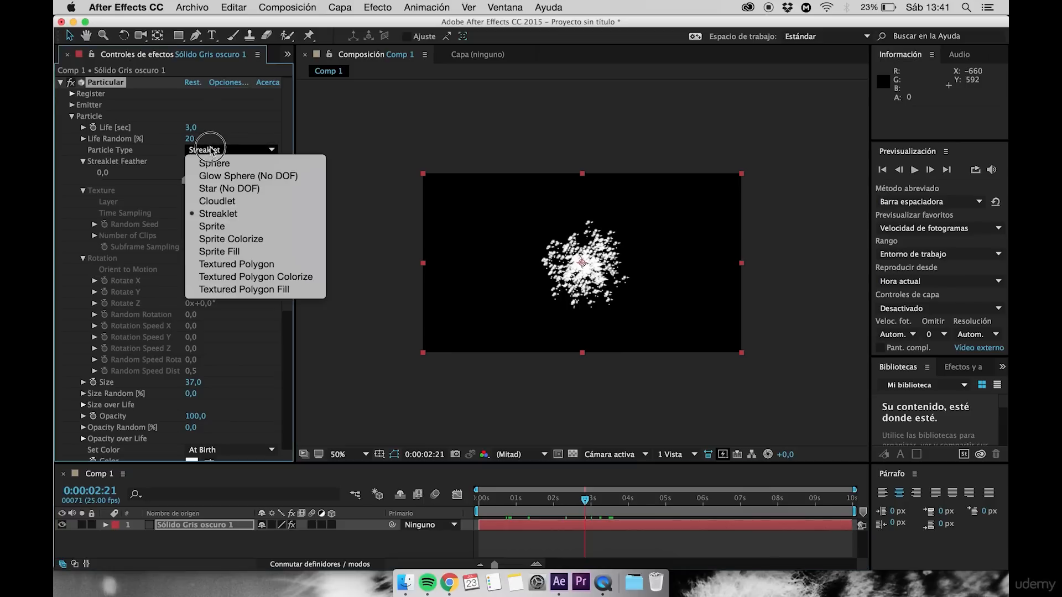
pyautogui.click(227, 229)
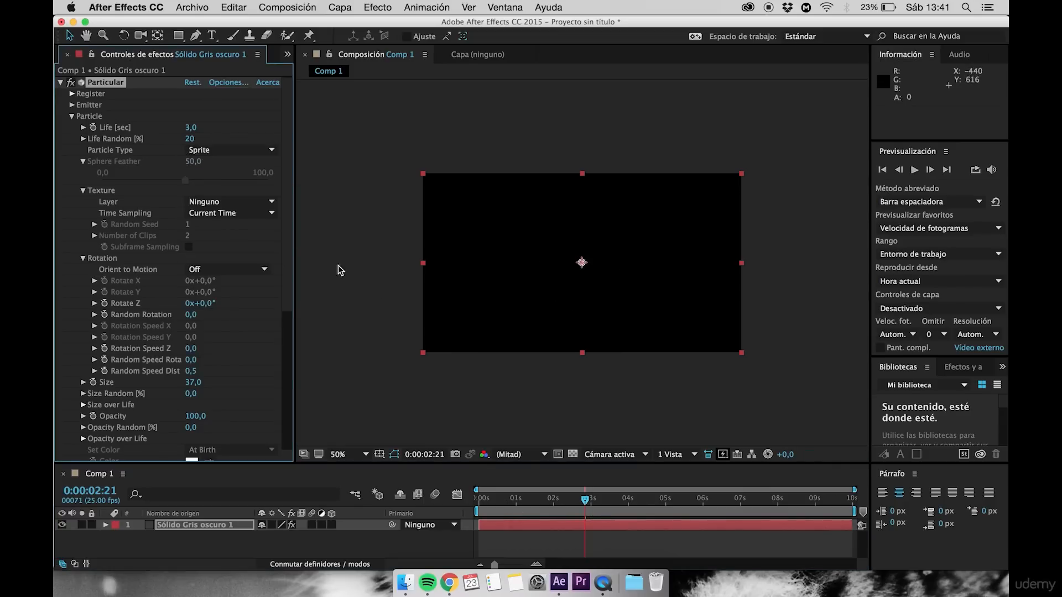
pyautogui.click(219, 150)
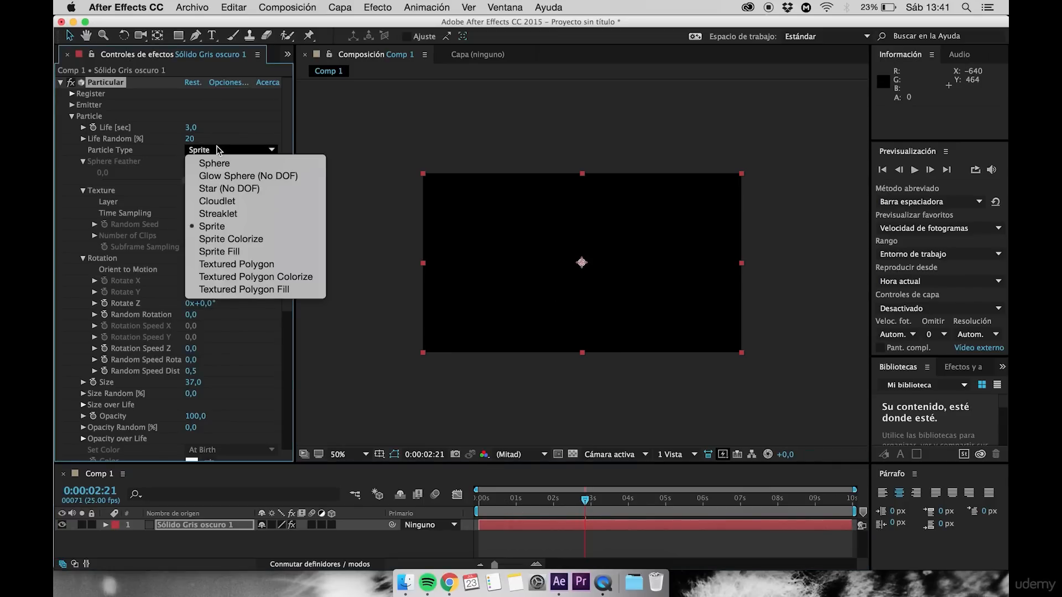
pyautogui.click(213, 163)
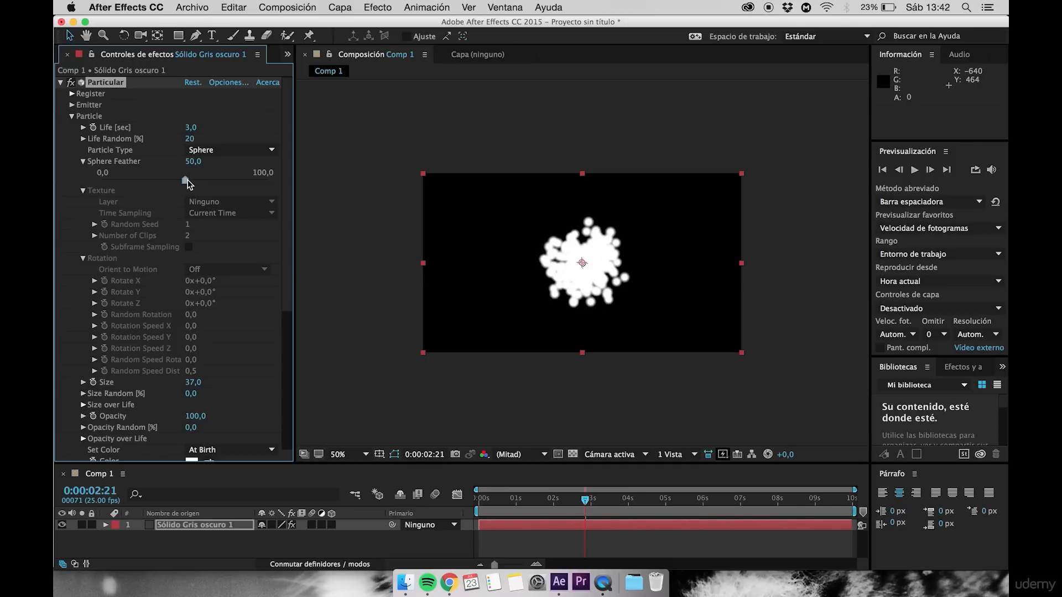
# Test the Sphere Feather at 100,0 and set it to 0,0
pyautogui.moveTo(185, 181); pyautogui.dragTo(308, 194)
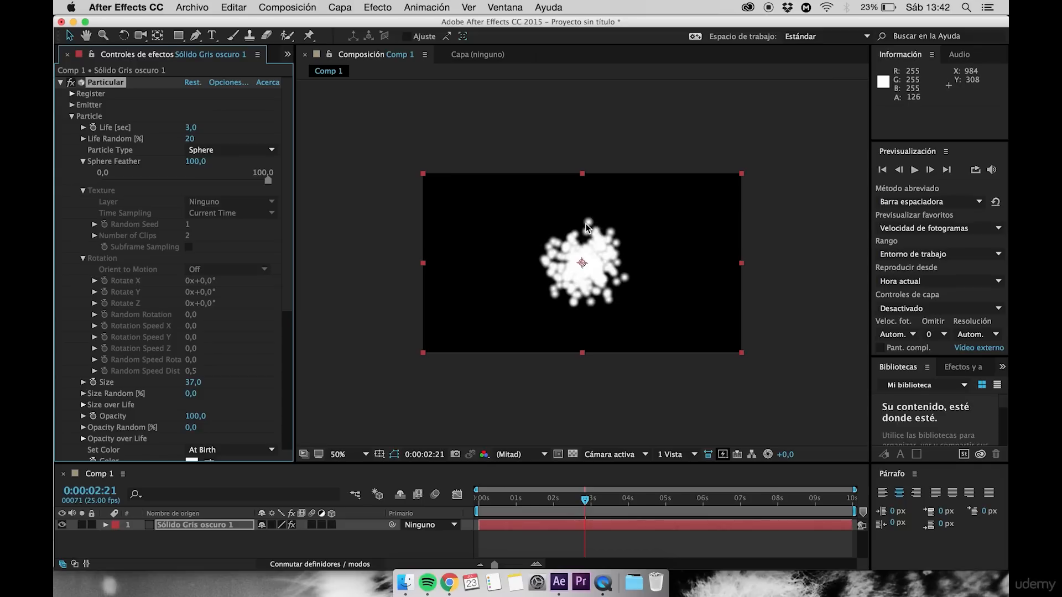
pyautogui.moveTo(268, 182); pyautogui.dragTo(82, 179)
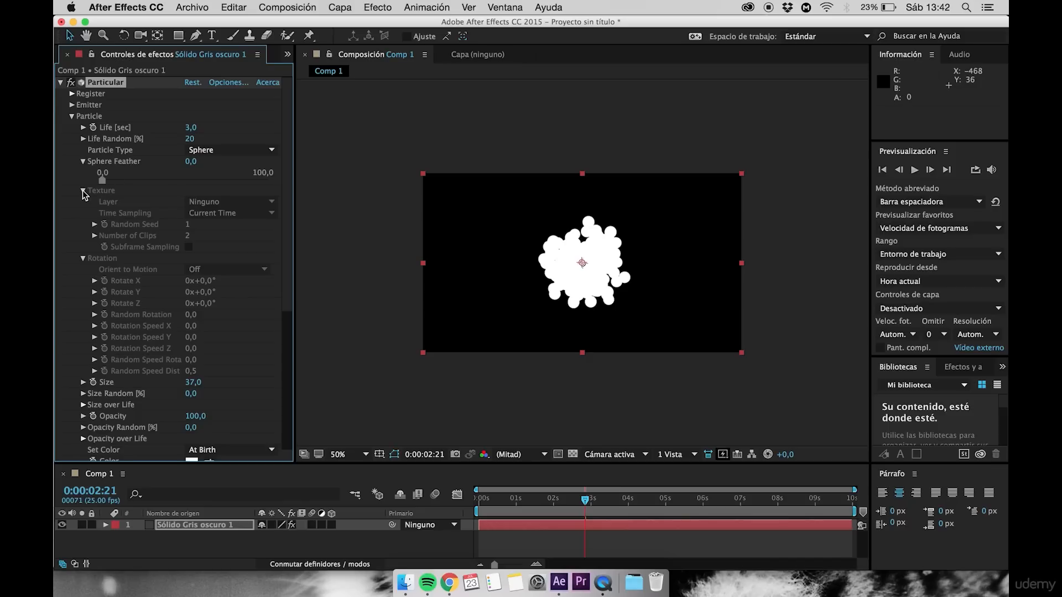
# Collapse the Rotation group, change the particle type to Textured Polygon and check the available texture layers
pyautogui.click(83, 191)
pyautogui.click(83, 202)
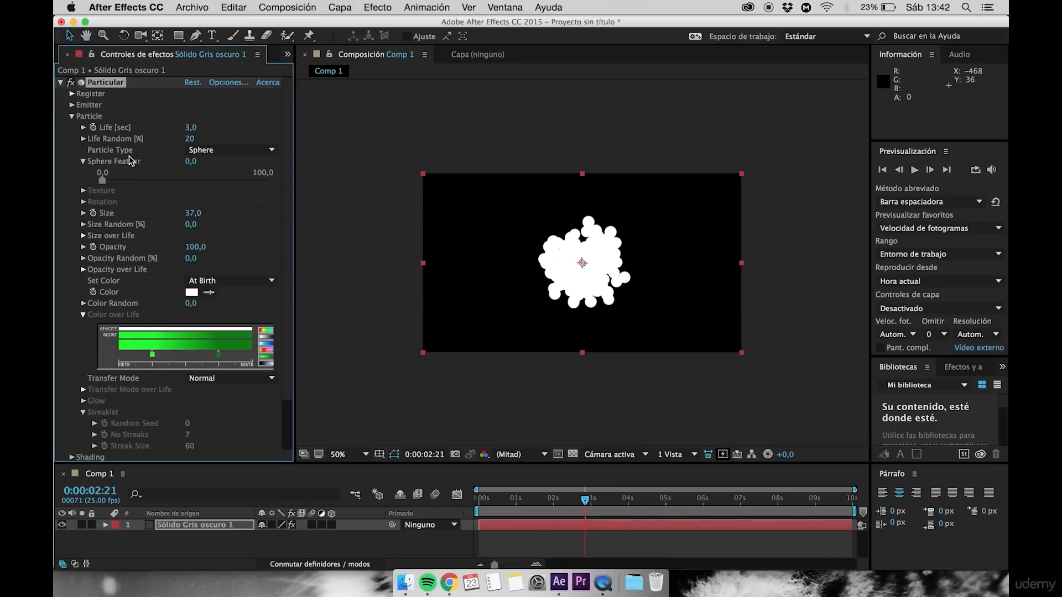
pyautogui.click(83, 190)
pyautogui.click(217, 151)
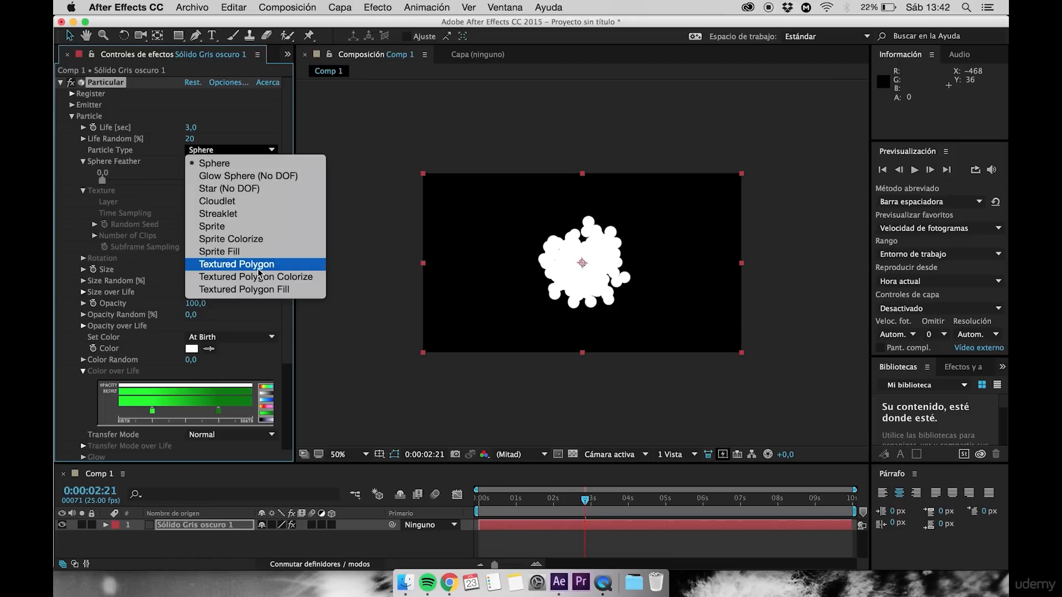
pyautogui.click(244, 264)
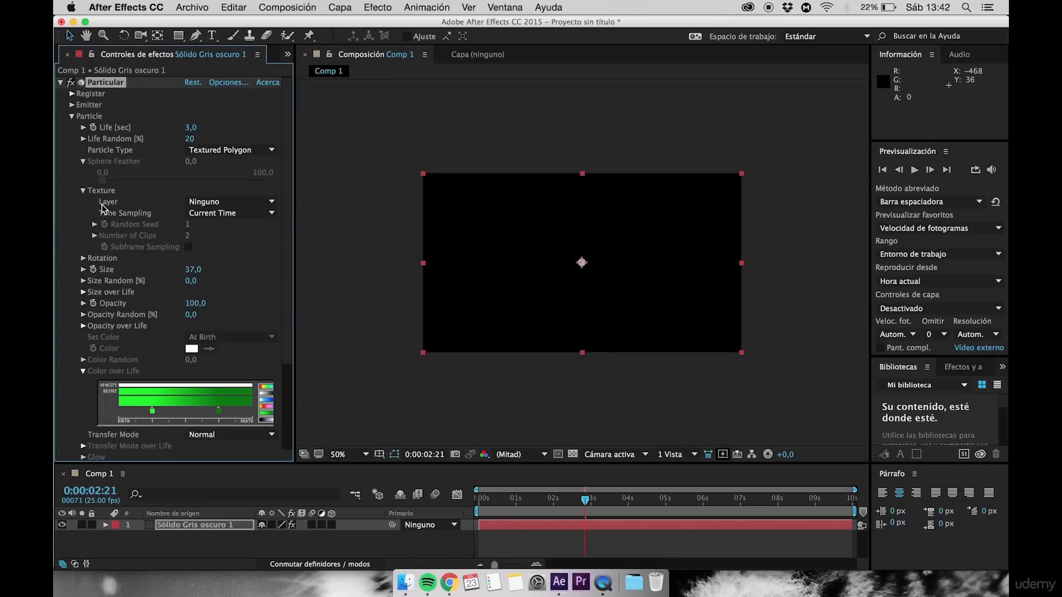
pyautogui.click(217, 202)
pyautogui.click(168, 205)
# Add images.jpeg to Comp 1 above the dark grey solid and hide the image layer
pyautogui.scroll(2, 92, 54)
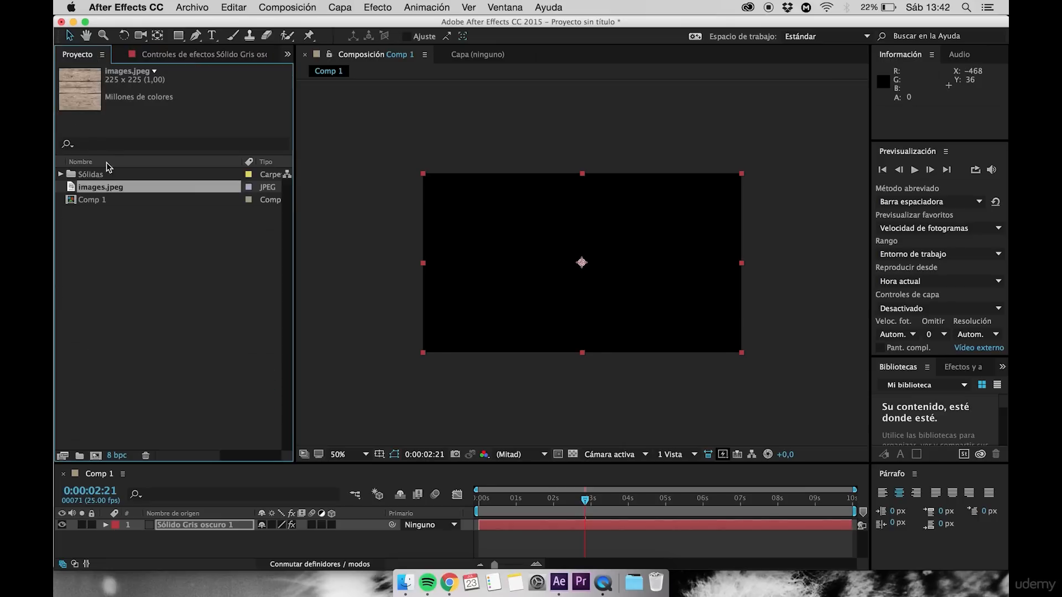
pyautogui.moveTo(95, 191); pyautogui.dragTo(186, 523)
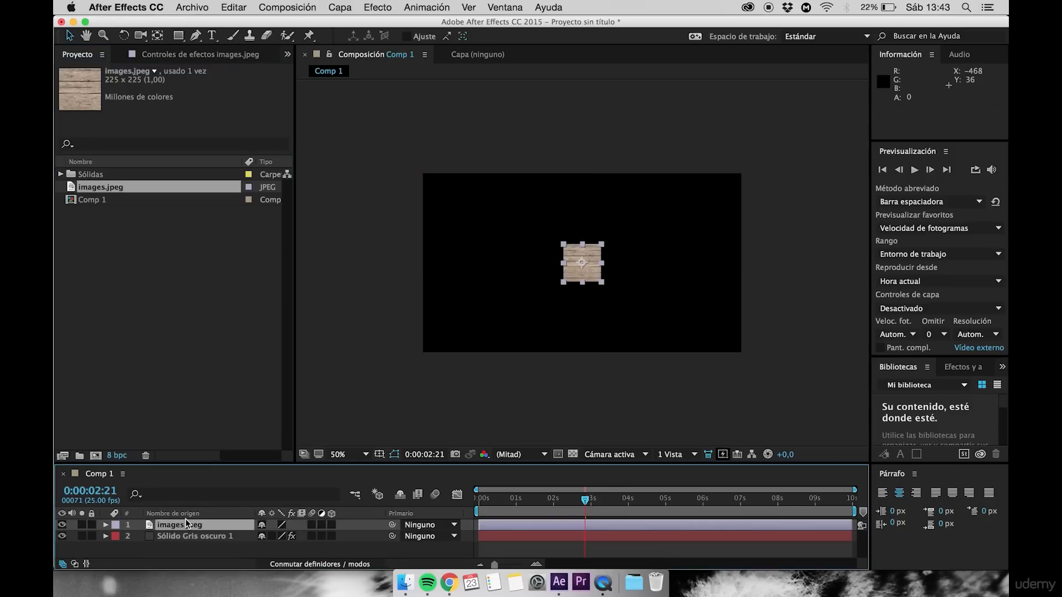
pyautogui.click(62, 525)
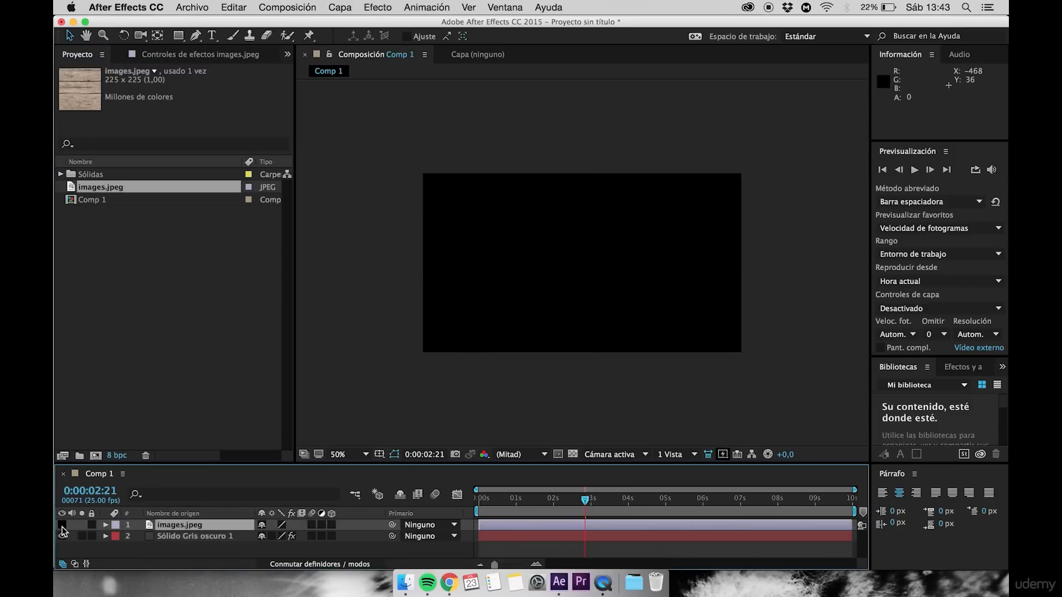
# Assign images.jpeg as the texture layer for the solid's Particular particles and scrub near the start of the timeline
pyautogui.click(210, 54)
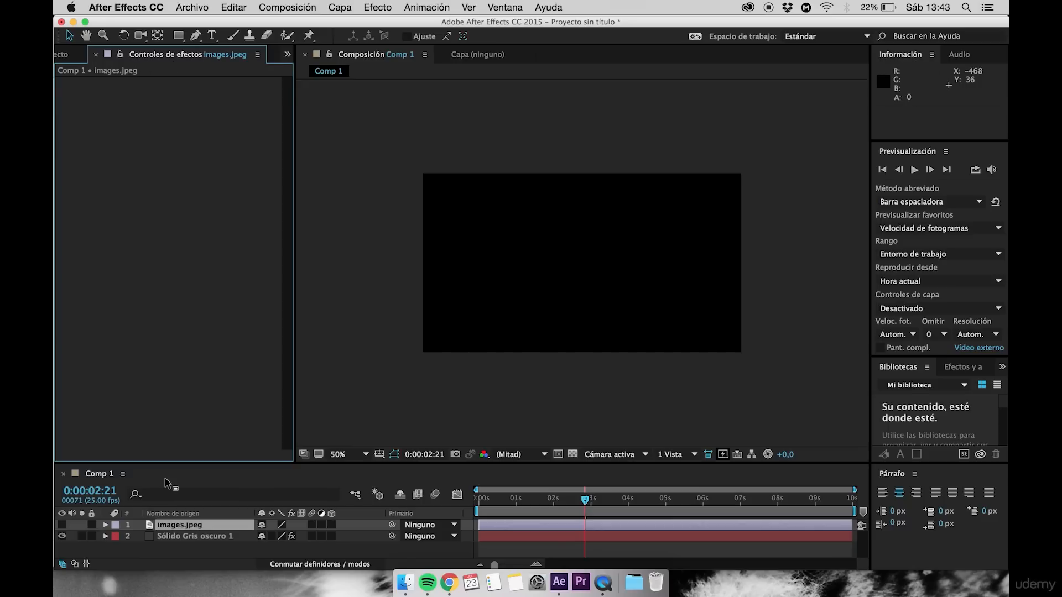
pyautogui.click(174, 536)
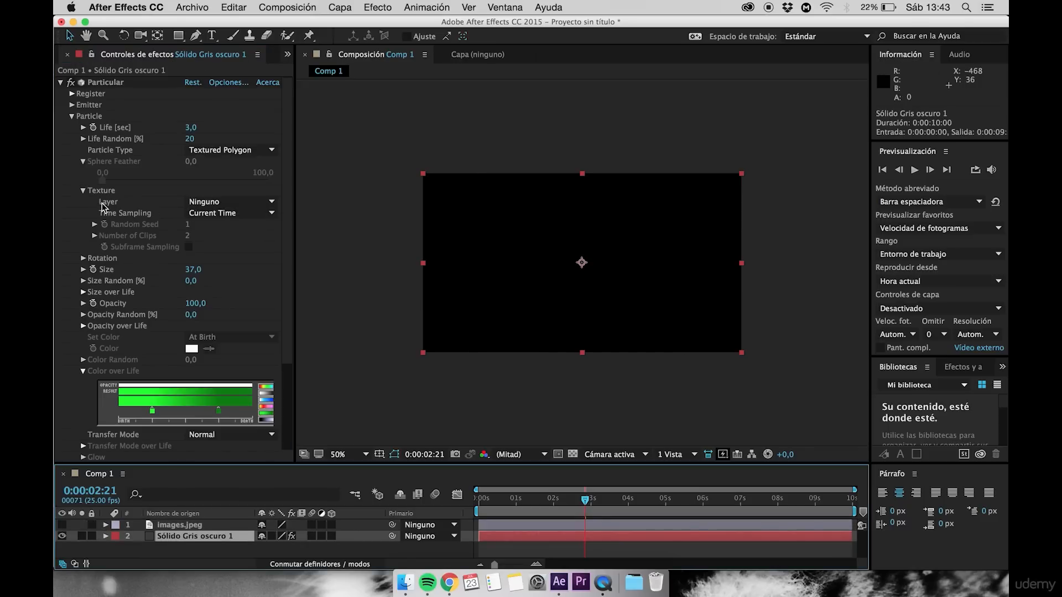
pyautogui.click(211, 203)
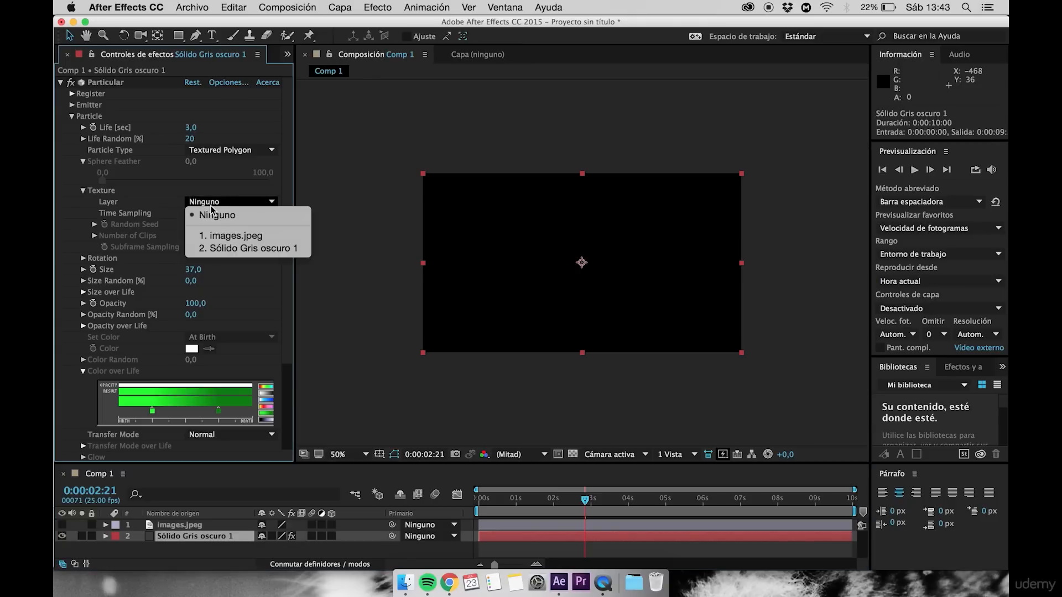
pyautogui.click(217, 237)
pyautogui.moveTo(501, 499)
pyautogui.mouseDown()
pyautogui.moveTo(649, 514)
pyautogui.moveTo(486, 506)
pyautogui.mouseUp()
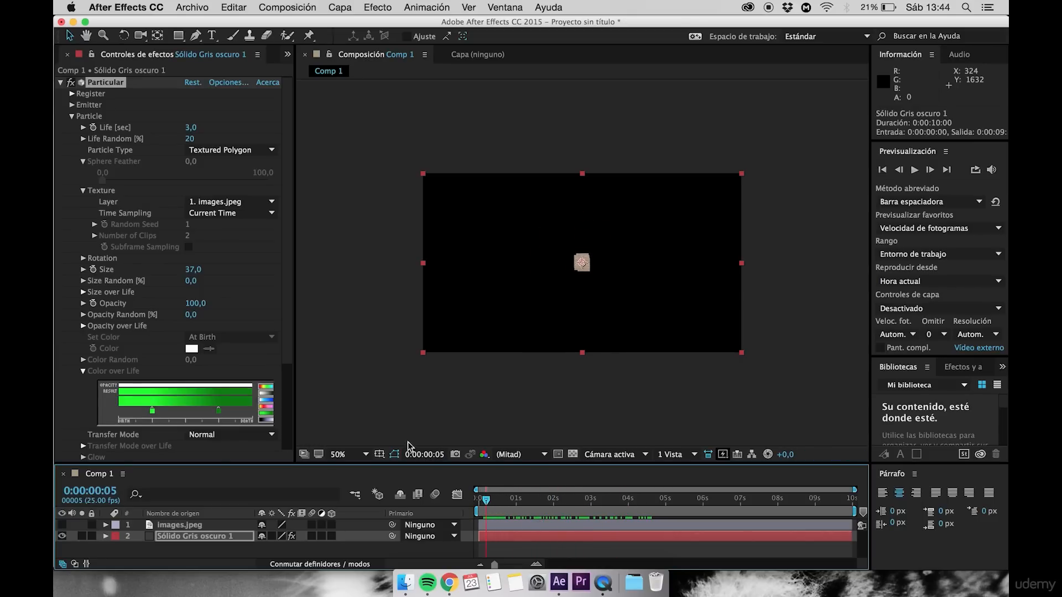
# Try the Start at Birth options Play Once, Loop and Stretch as the particle texture's Time Sampling
pyautogui.click(138, 218)
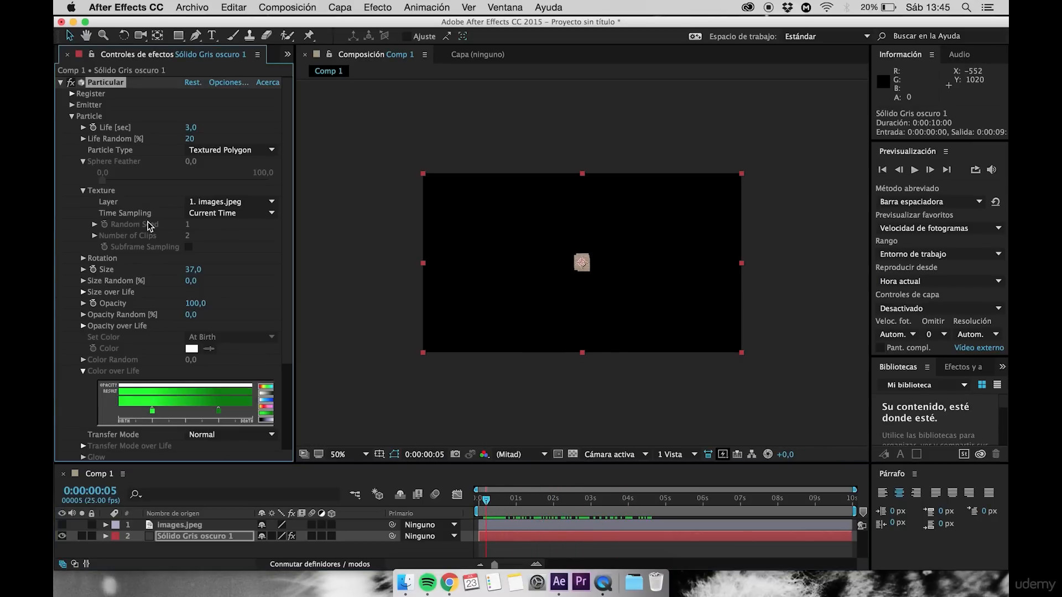
pyautogui.click(226, 215)
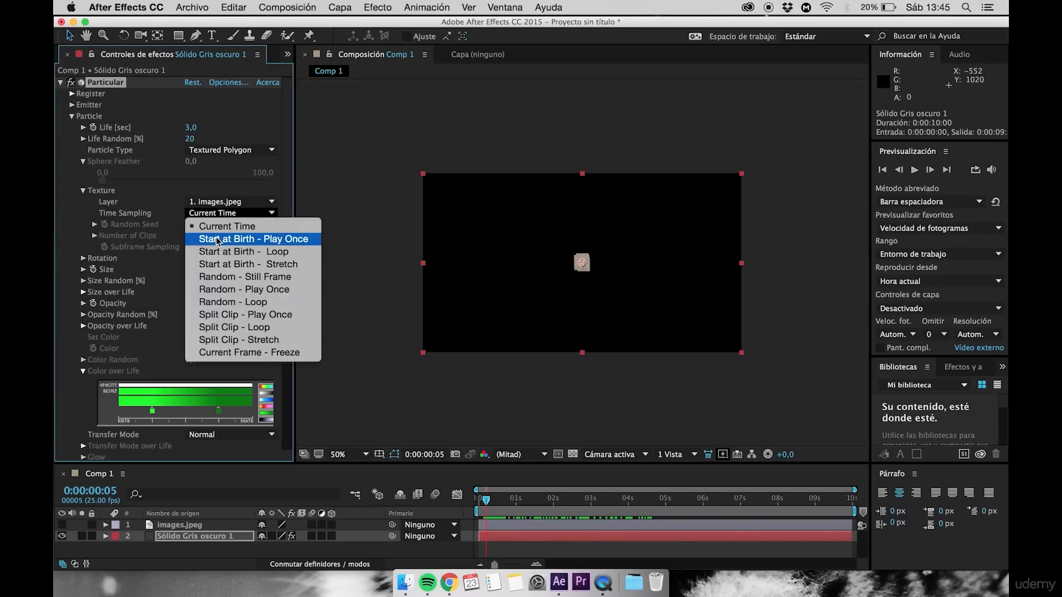
pyautogui.click(277, 239)
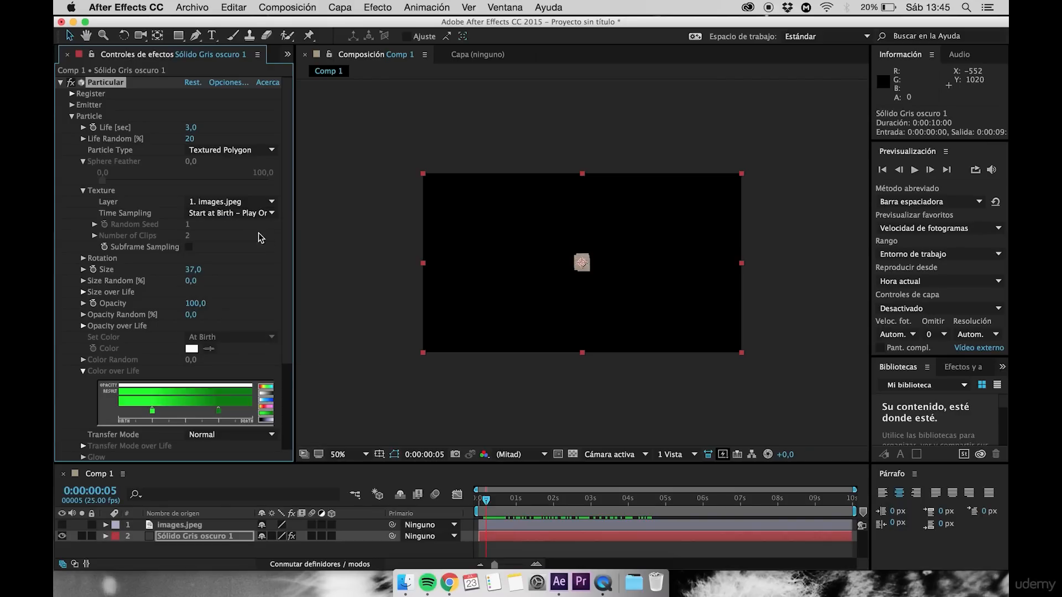
pyautogui.click(247, 215)
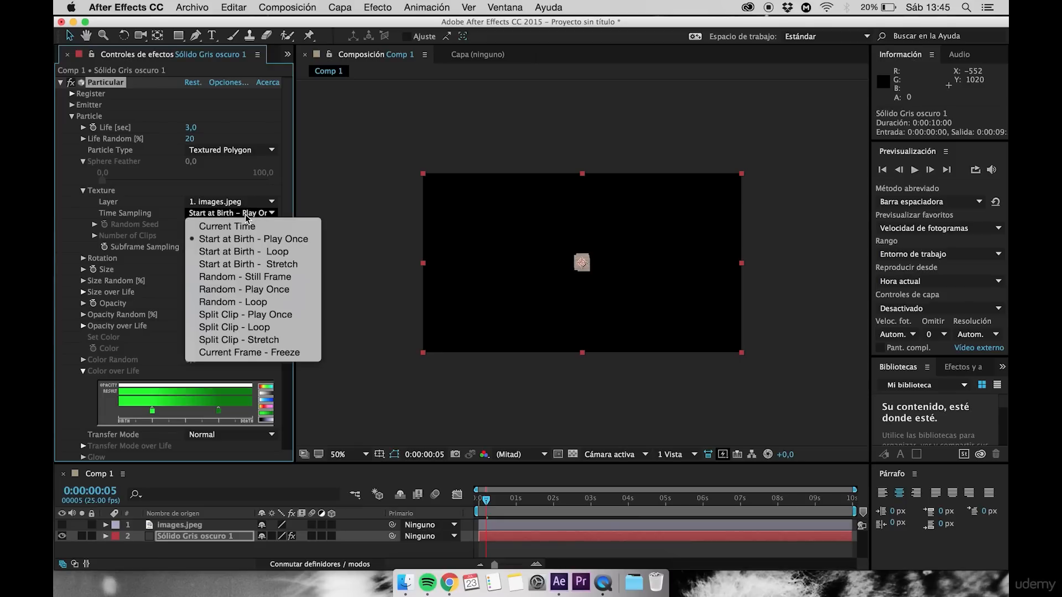
pyautogui.click(290, 253)
pyautogui.click(270, 215)
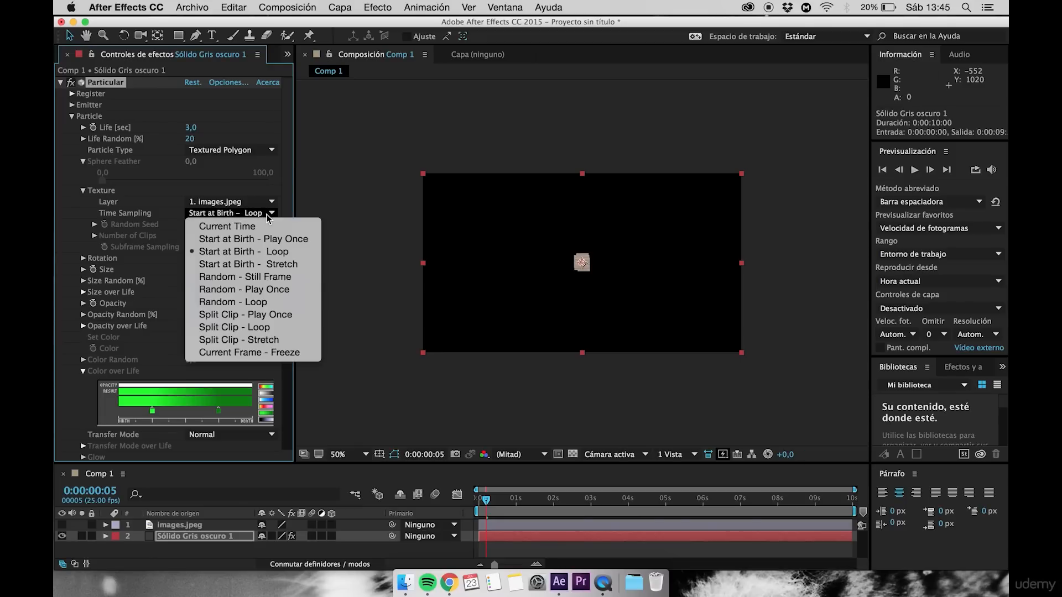
pyautogui.click(279, 265)
# Set the particle texture's Time Sampling to Random - Still Frame and scrub the timeline to about 3 seconds
pyautogui.click(260, 214)
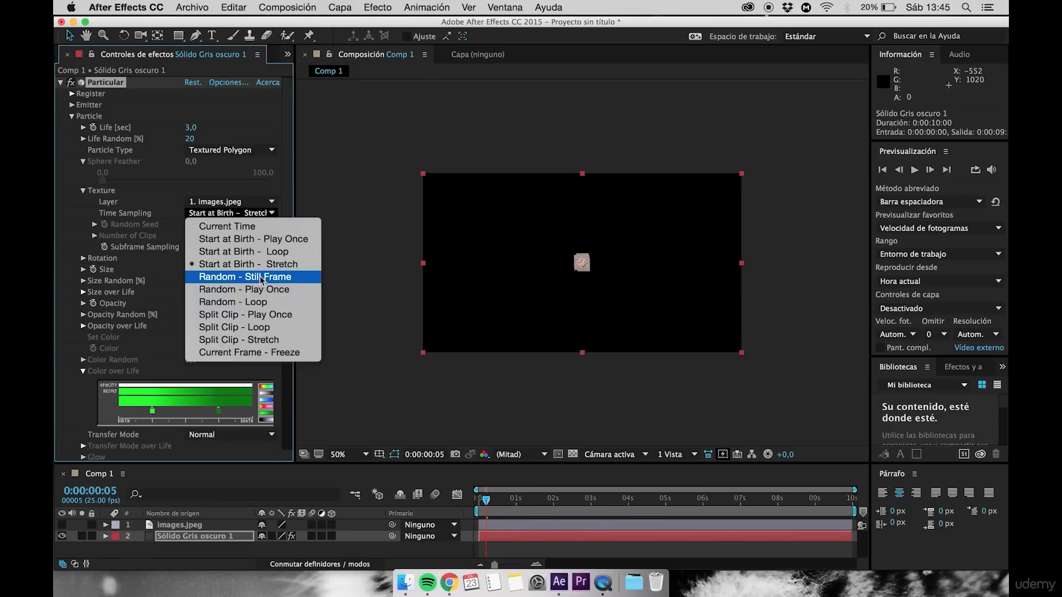
pyautogui.click(228, 278)
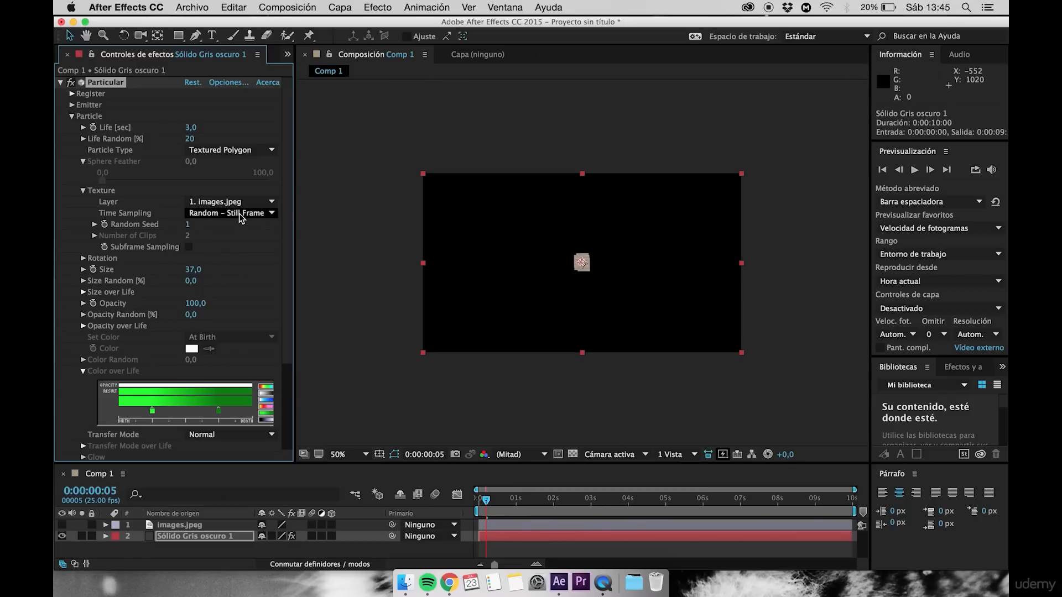
pyautogui.moveTo(551, 503); pyautogui.dragTo(597, 502)
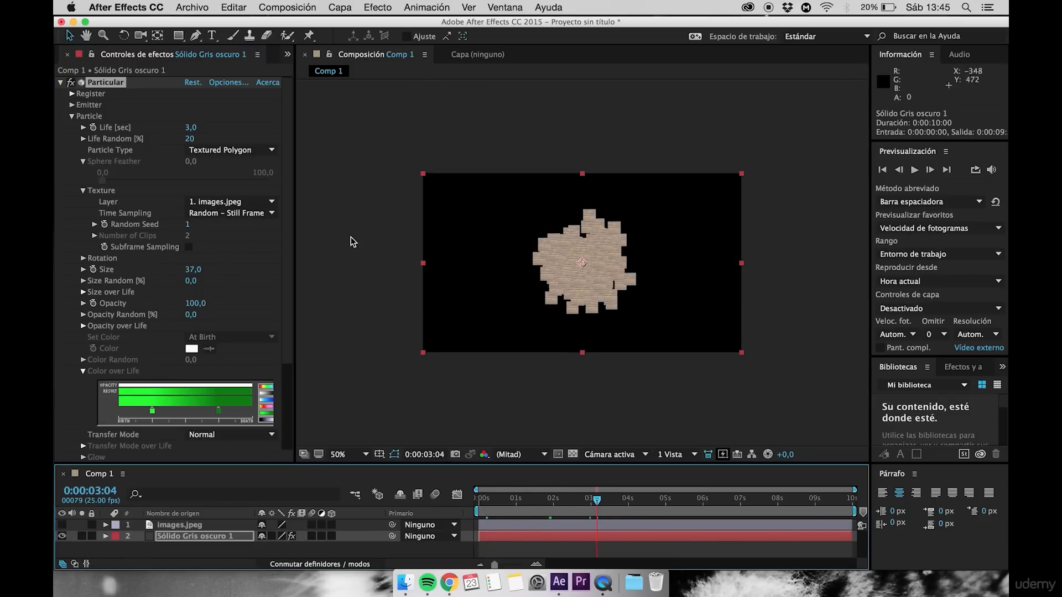
# Try Split Clip - Loop and Random - Loop as the texture's Time Sampling, then return it to Random - Still Frame
pyautogui.click(246, 214)
pyautogui.click(241, 329)
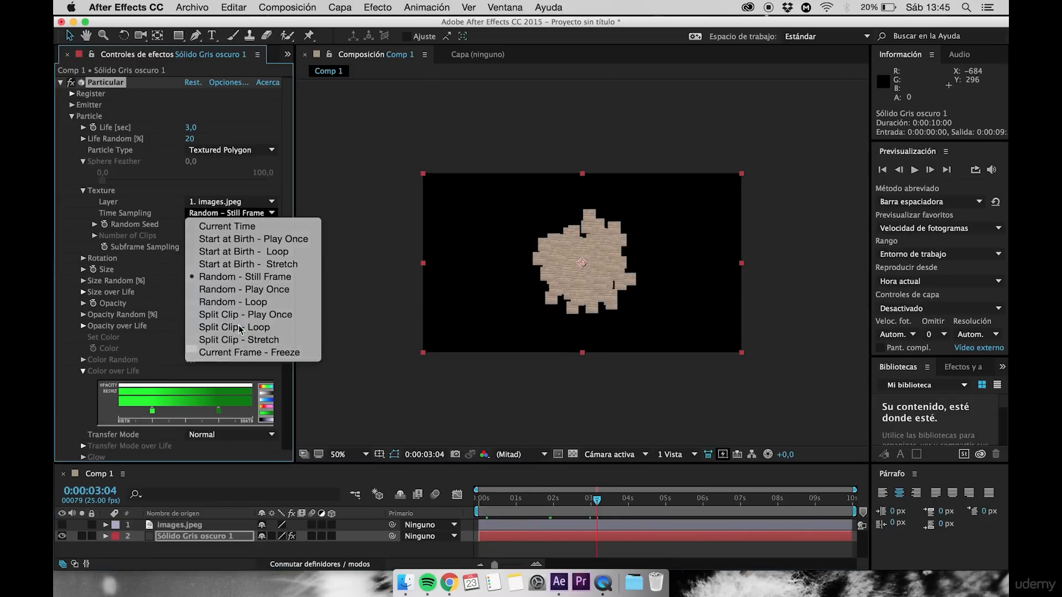
pyautogui.click(231, 213)
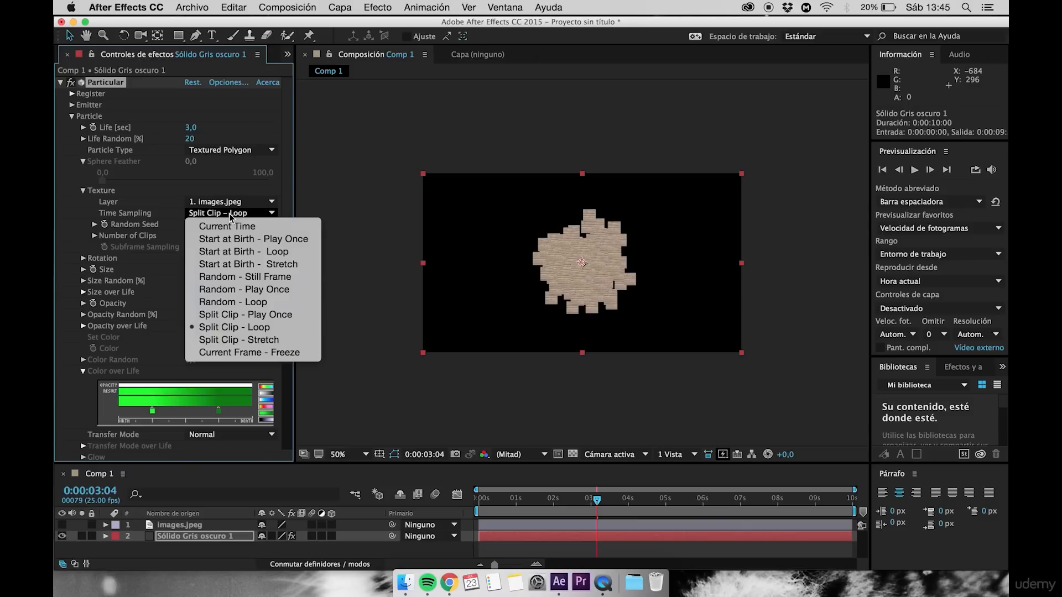
pyautogui.click(226, 302)
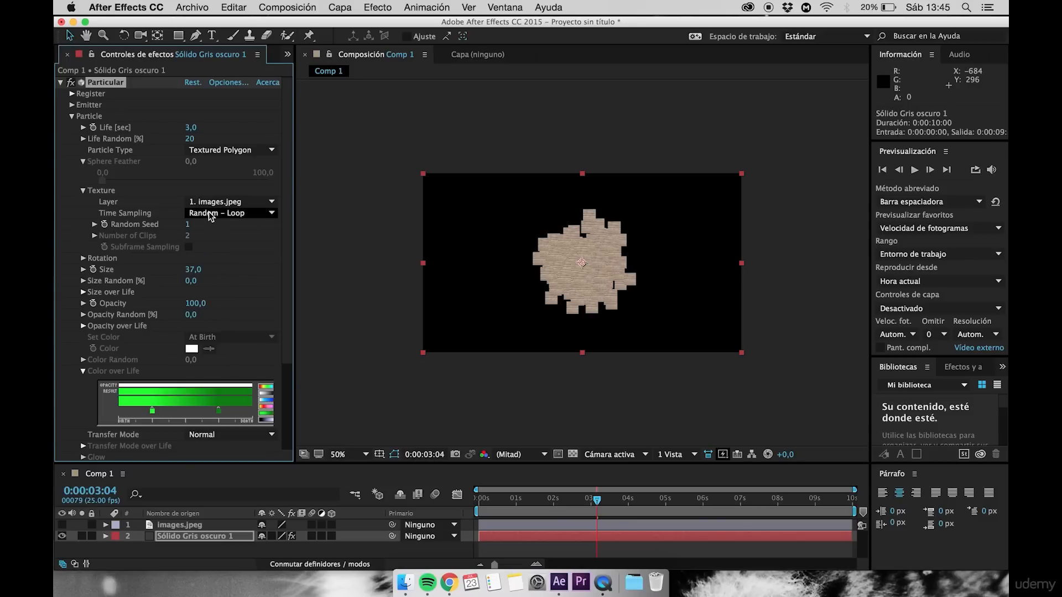
pyautogui.click(229, 214)
pyautogui.click(237, 276)
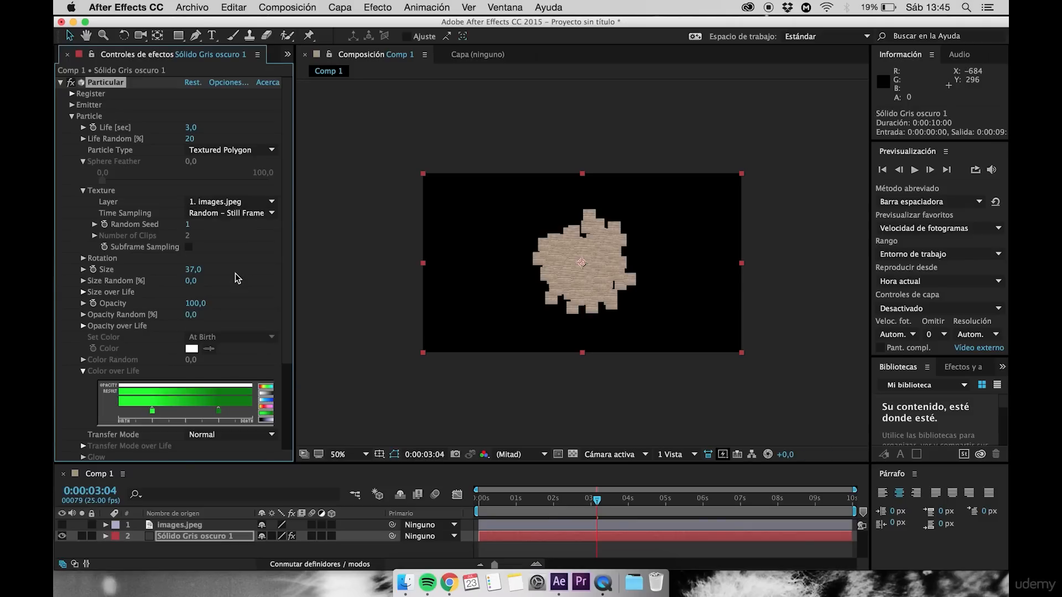
# Collapse the Texture group, turn on Orient to Motion in the particle Rotation settings and preview the animation
pyautogui.click(84, 191)
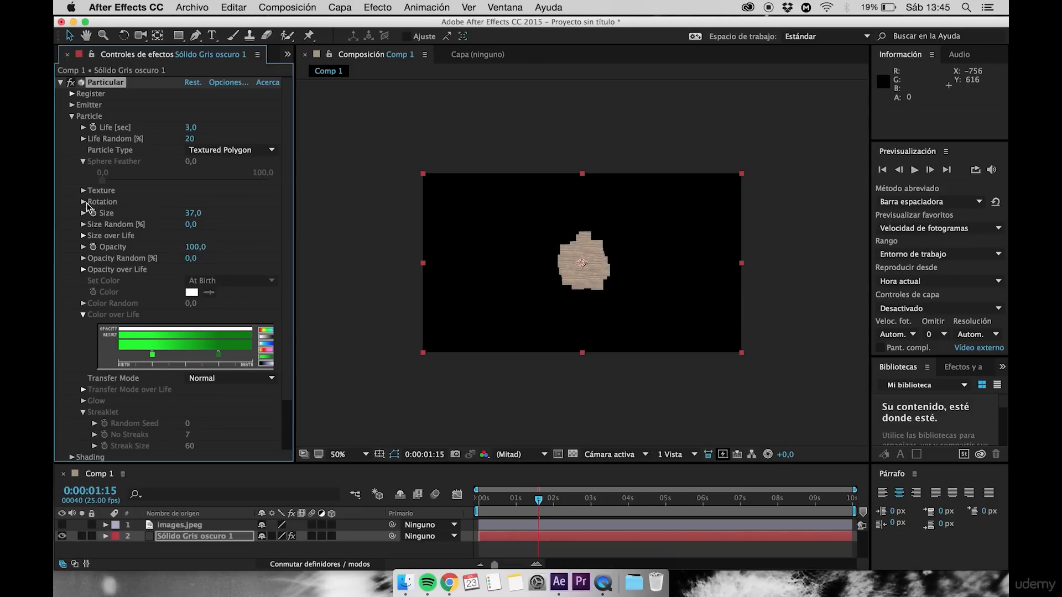
pyautogui.click(83, 203)
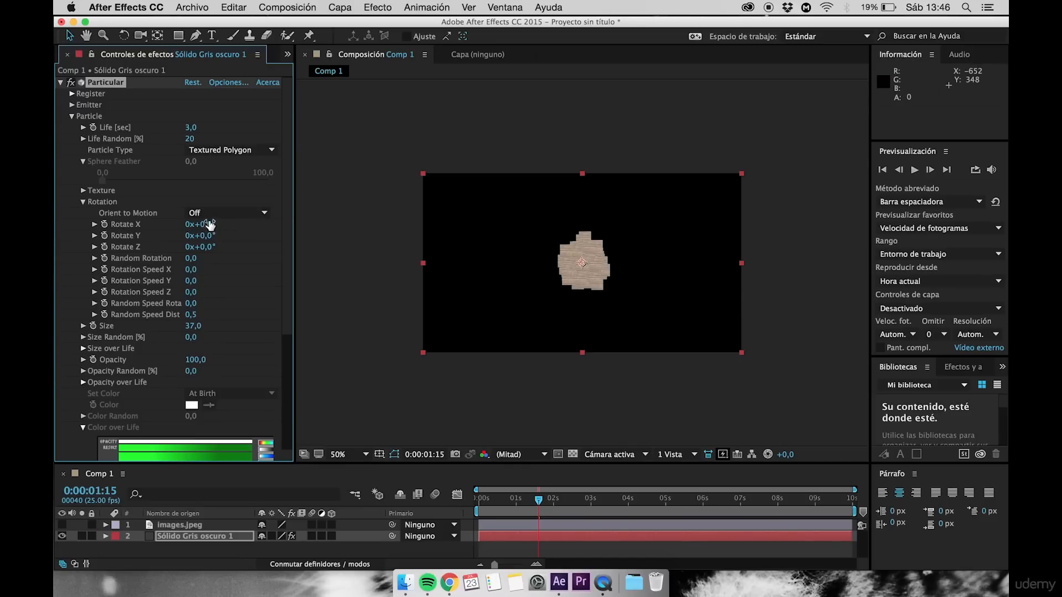
pyautogui.click(208, 216)
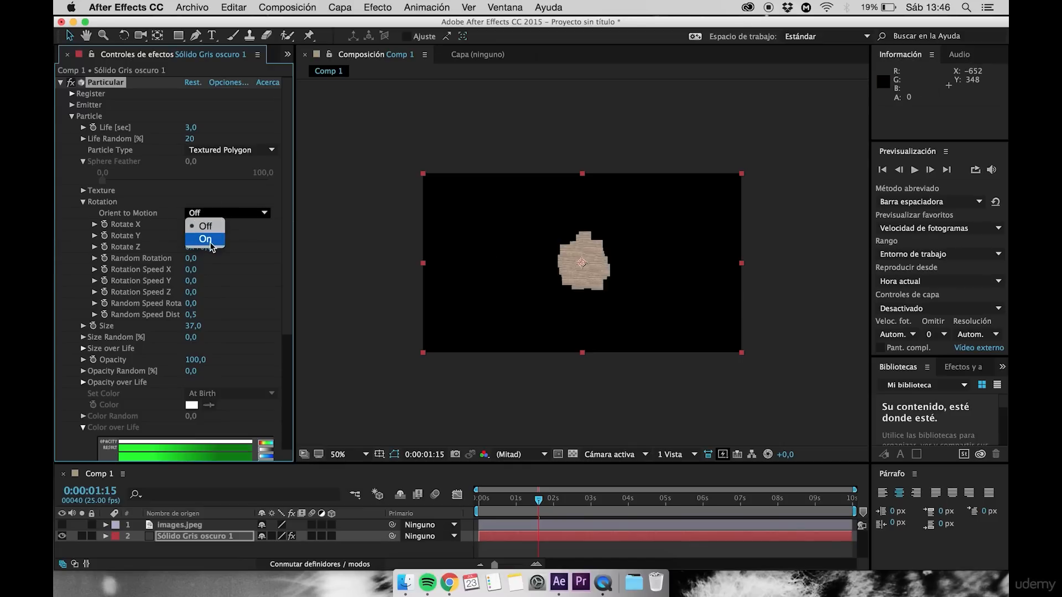
pyautogui.click(205, 240)
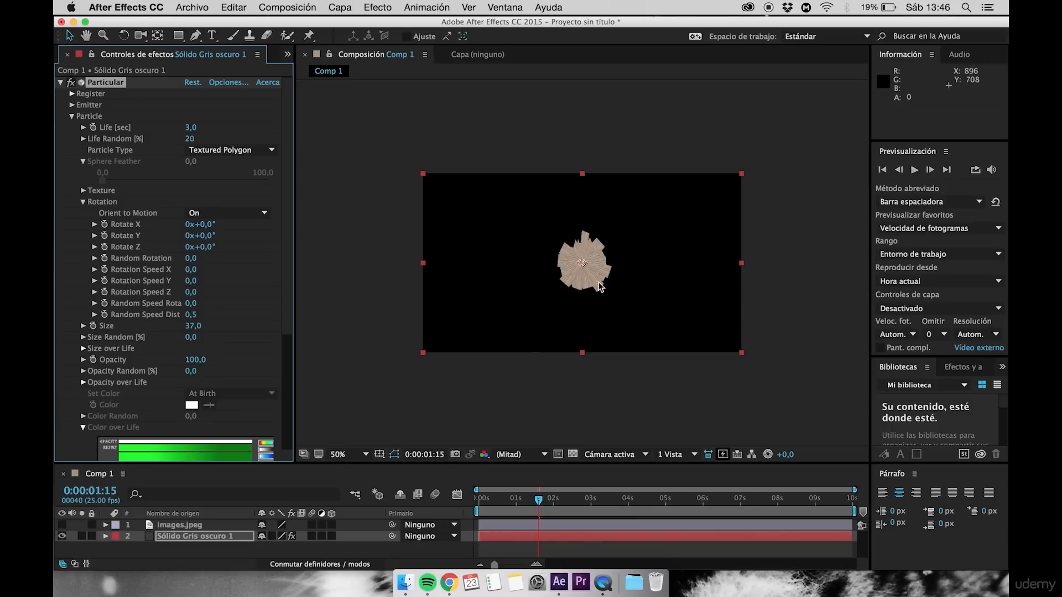
pyautogui.moveTo(486, 501); pyautogui.dragTo(625, 506)
pyautogui.moveTo(534, 503); pyautogui.dragTo(576, 502)
pyautogui.press('space')
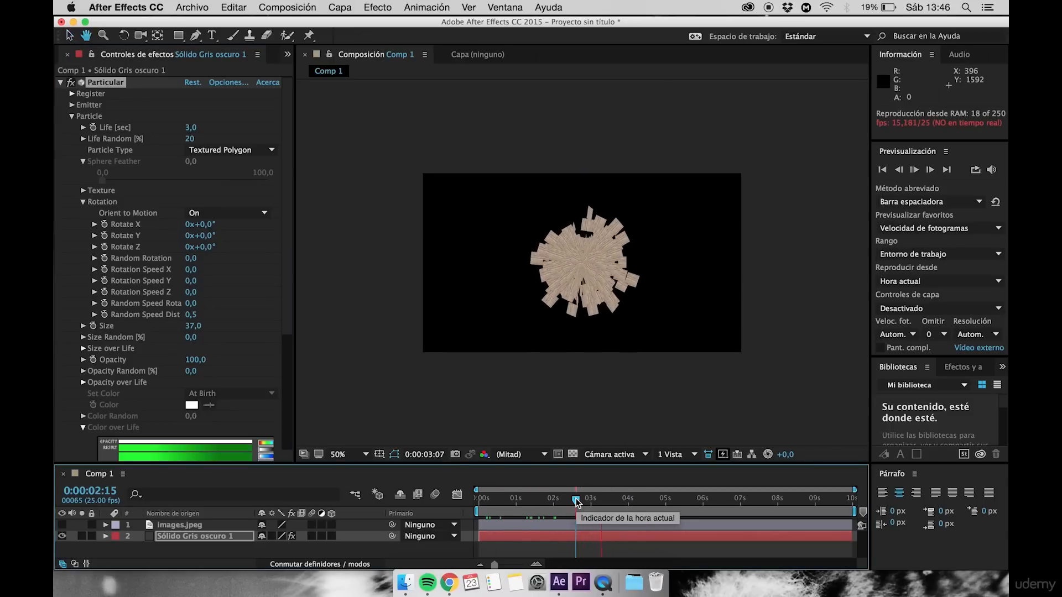
pyautogui.click(577, 501)
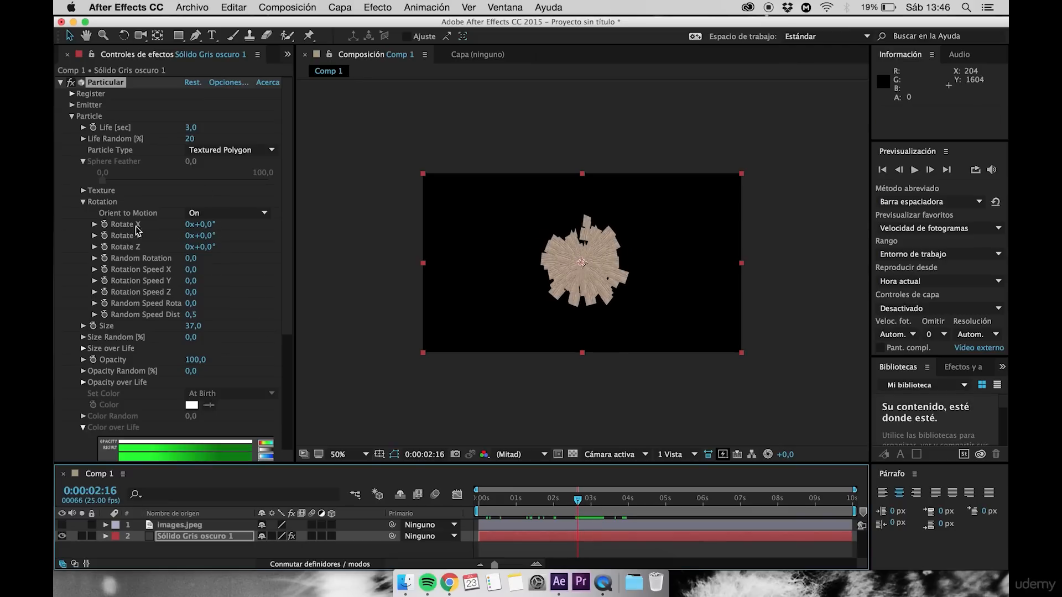
# Set the particles' Rotate X to 91° and preview the animation from near the start of the timeline
pyautogui.moveTo(210, 224); pyautogui.dragTo(273, 230)
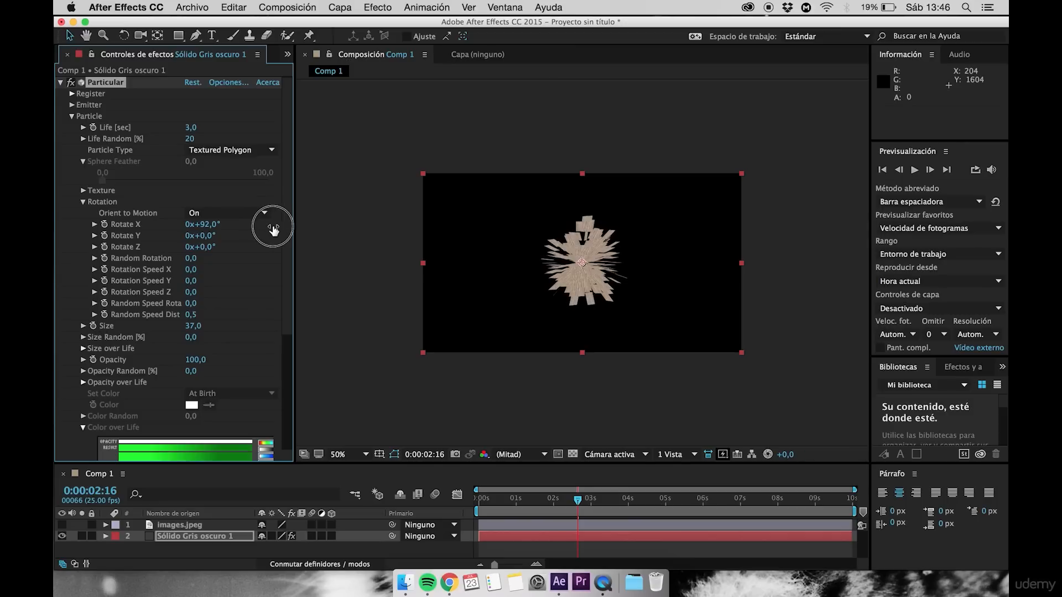
pyautogui.click(489, 504)
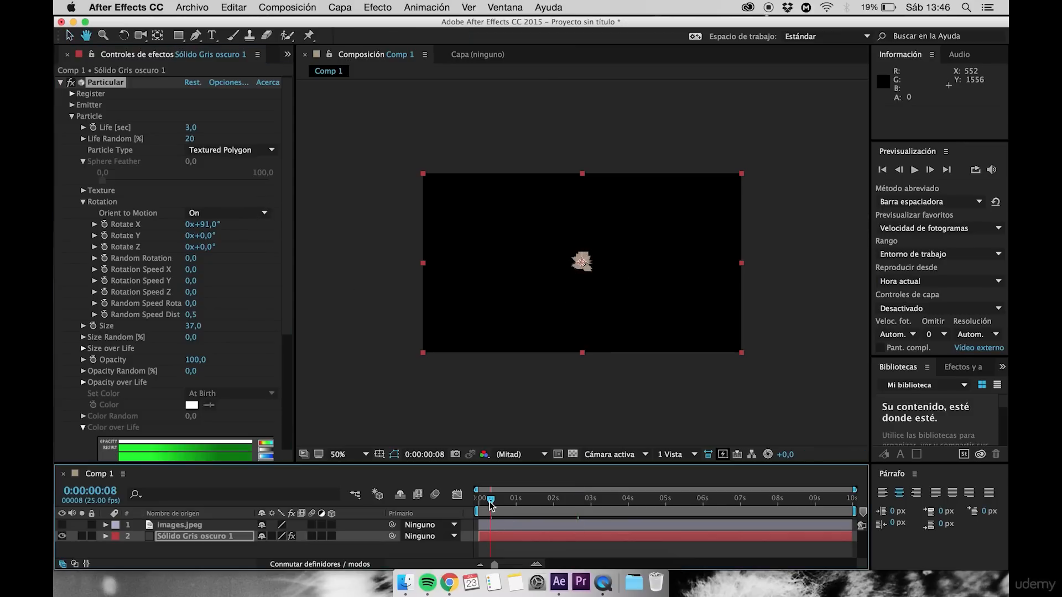
pyautogui.press('space')
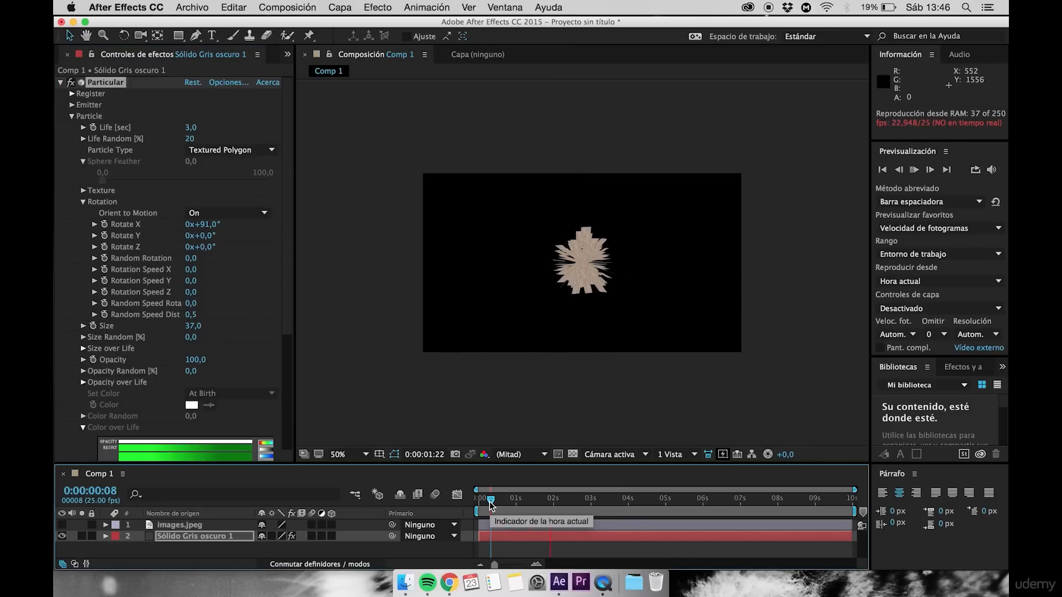
pyautogui.moveTo(490, 504); pyautogui.dragTo(550, 504)
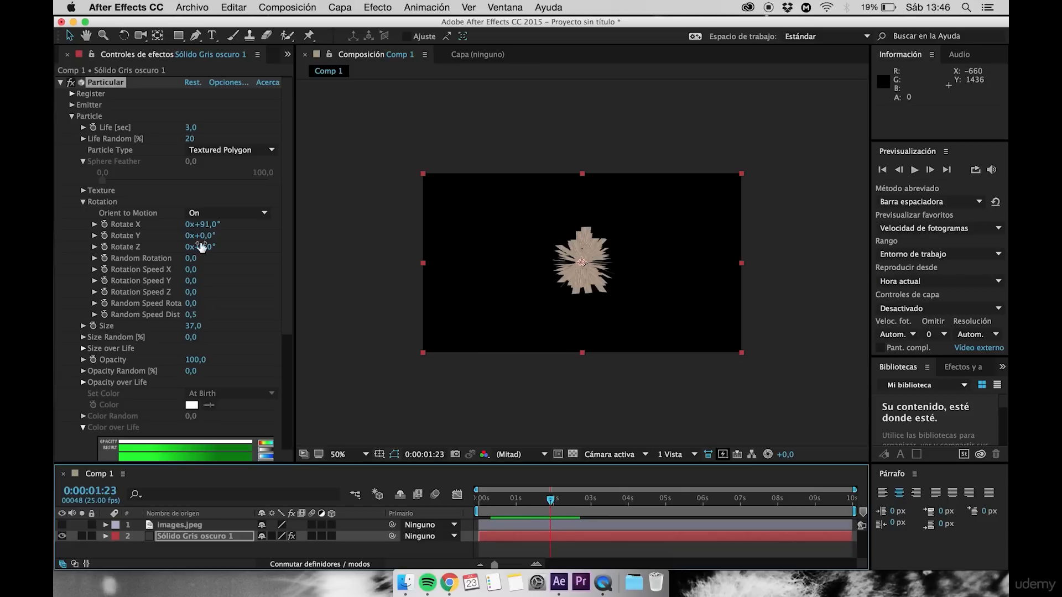
# Set the particles' Rotate Y to 142° and Rotate Z to 100°, and preview the animation
pyautogui.moveTo(211, 239); pyautogui.dragTo(299, 231)
pyautogui.moveTo(208, 250); pyautogui.dragTo(275, 252)
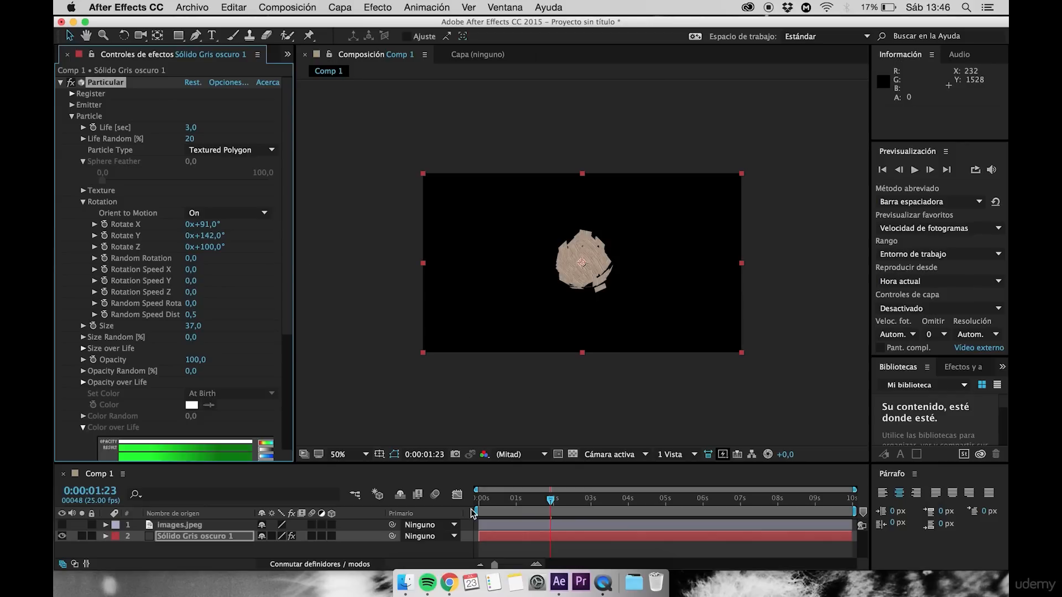
pyautogui.click(484, 499)
pyautogui.press('space')
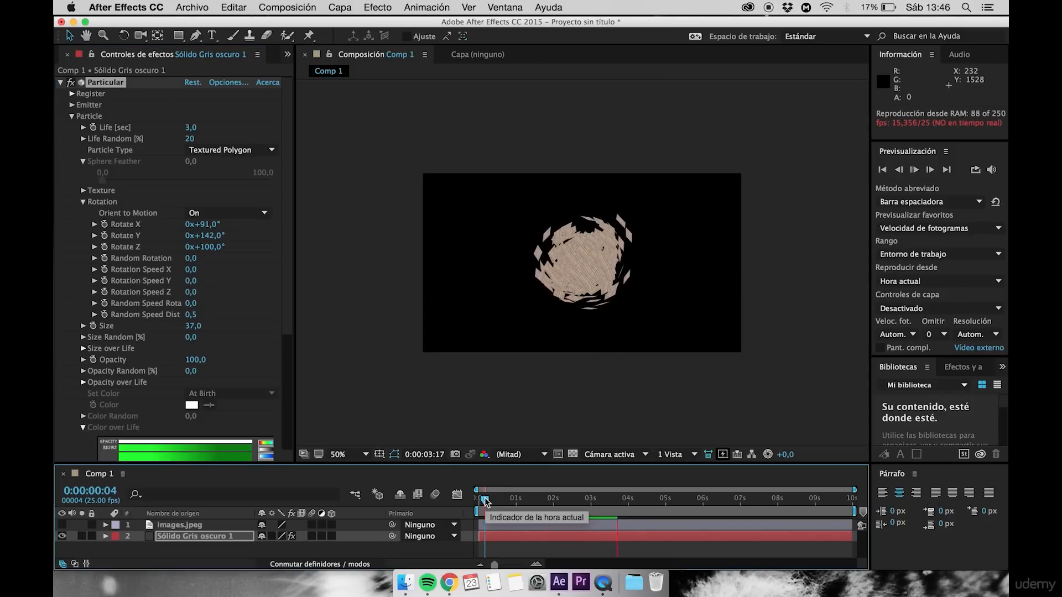
pyautogui.press('space')
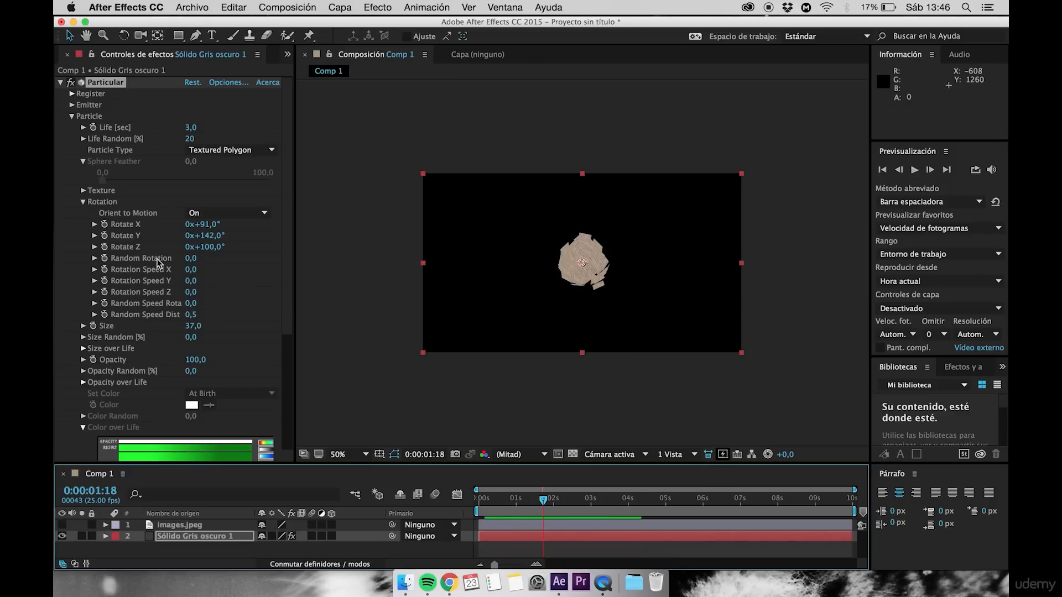
# Set Random Rotation to 45,0 and Rotation Speed X to 2,5 for the particles, and preview the animation
pyautogui.moveTo(193, 262); pyautogui.dragTo(223, 261)
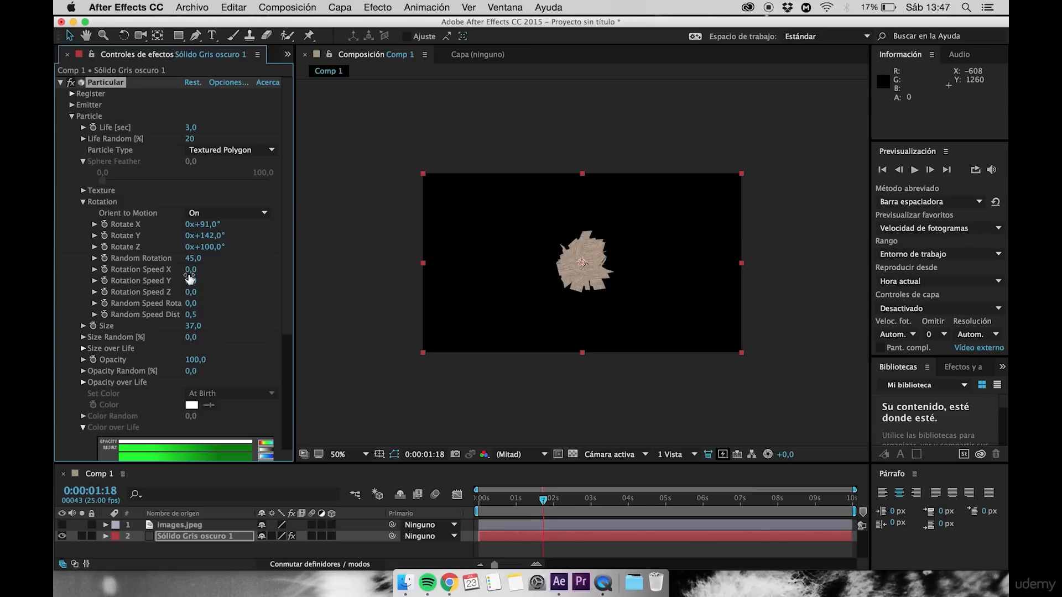
pyautogui.moveTo(191, 275); pyautogui.dragTo(211, 274)
pyautogui.click(503, 498)
pyautogui.press('space')
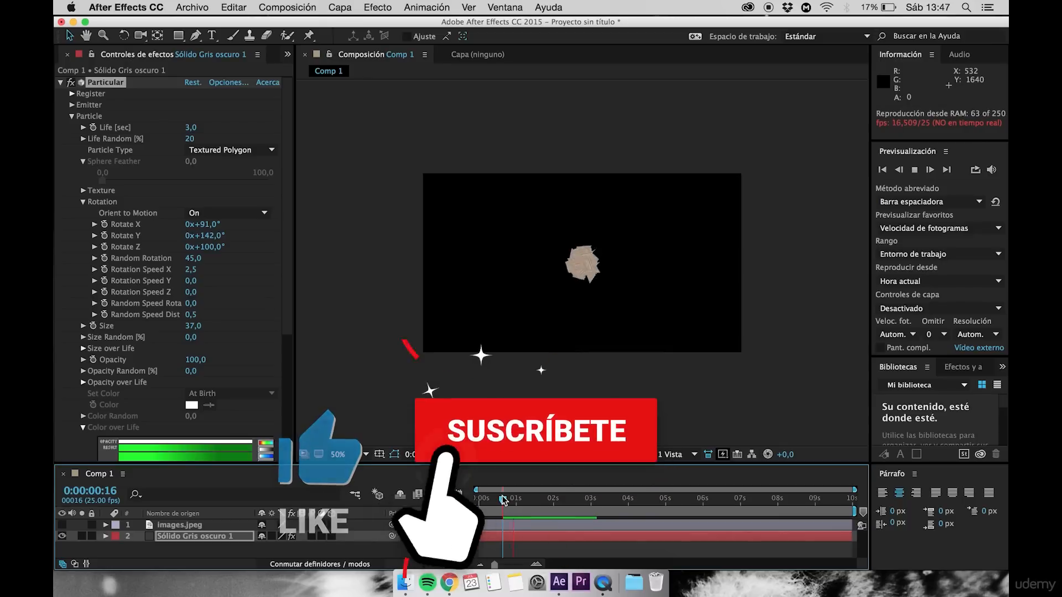
pyautogui.press('space')
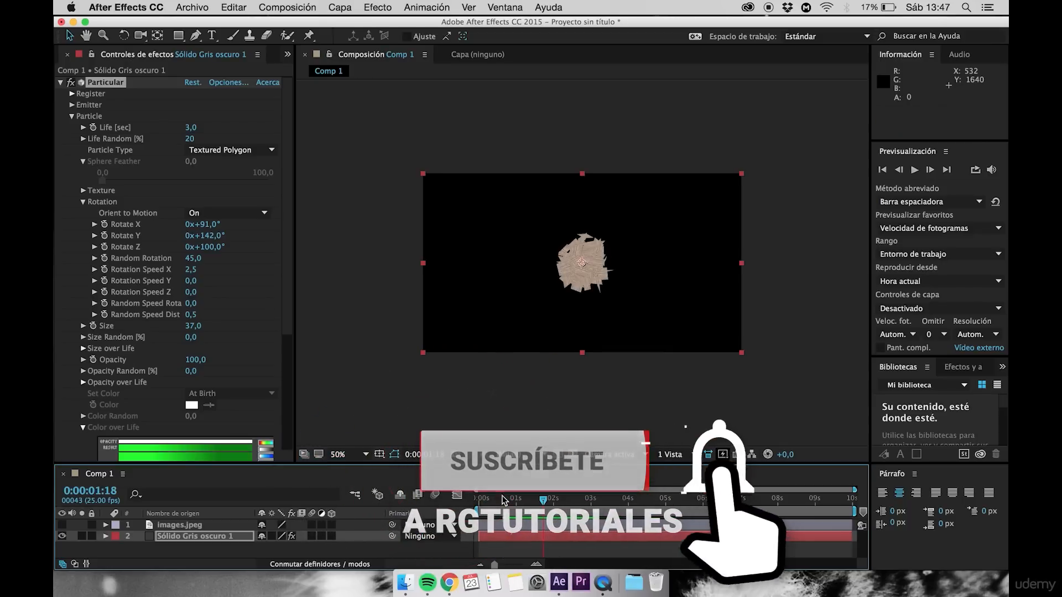
# Set Rotation Speed Y to 0,7 and Rotation Speed Z to 1,1, and preview the spinning particles
pyautogui.click(193, 269)
pyautogui.moveTo(191, 284); pyautogui.dragTo(198, 294)
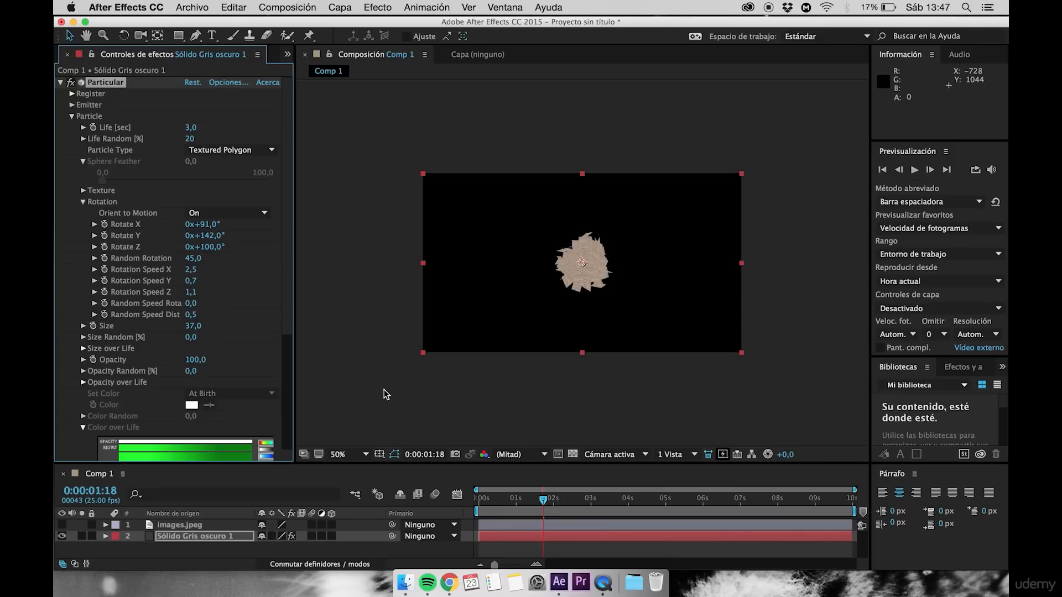
pyautogui.click(508, 498)
pyautogui.press('space')
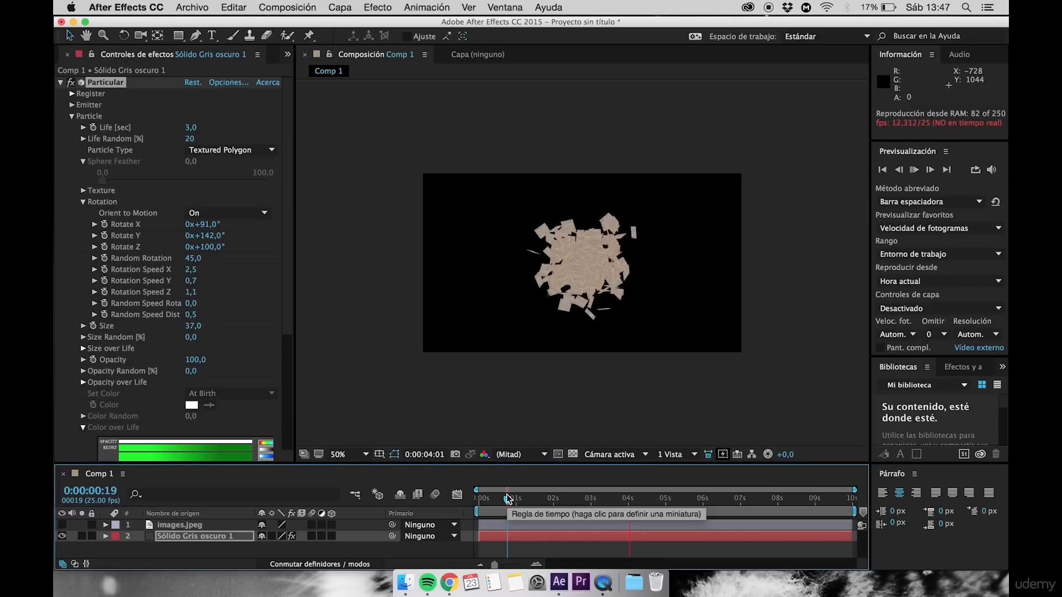
pyautogui.moveTo(541, 504); pyautogui.dragTo(584, 502)
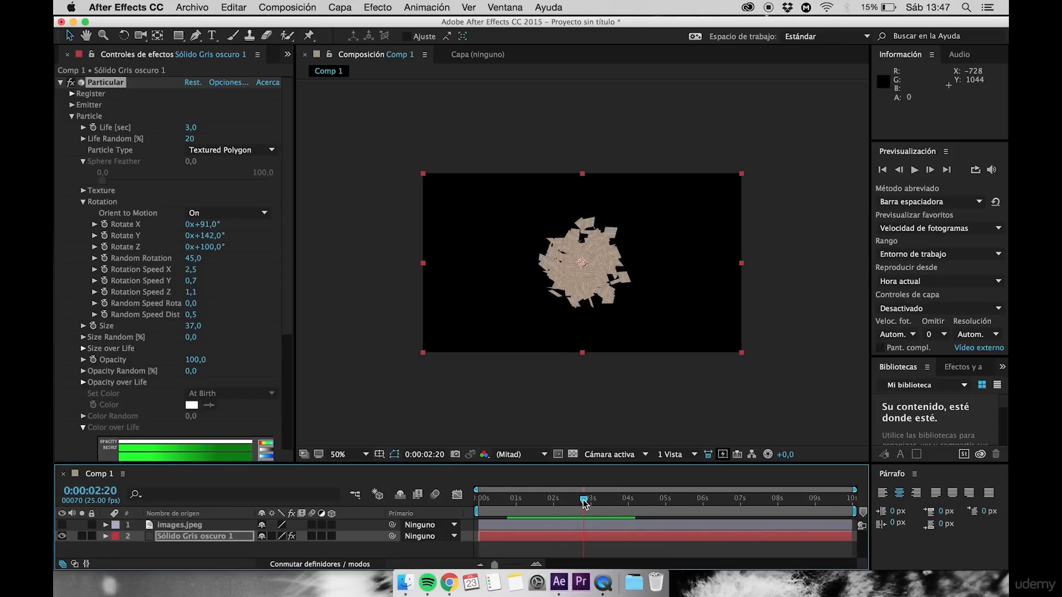
# Set the random speed rotation to 67,0 and the random speed distribution to 1,0, and preview the result
pyautogui.scroll(-2, 140, 265)
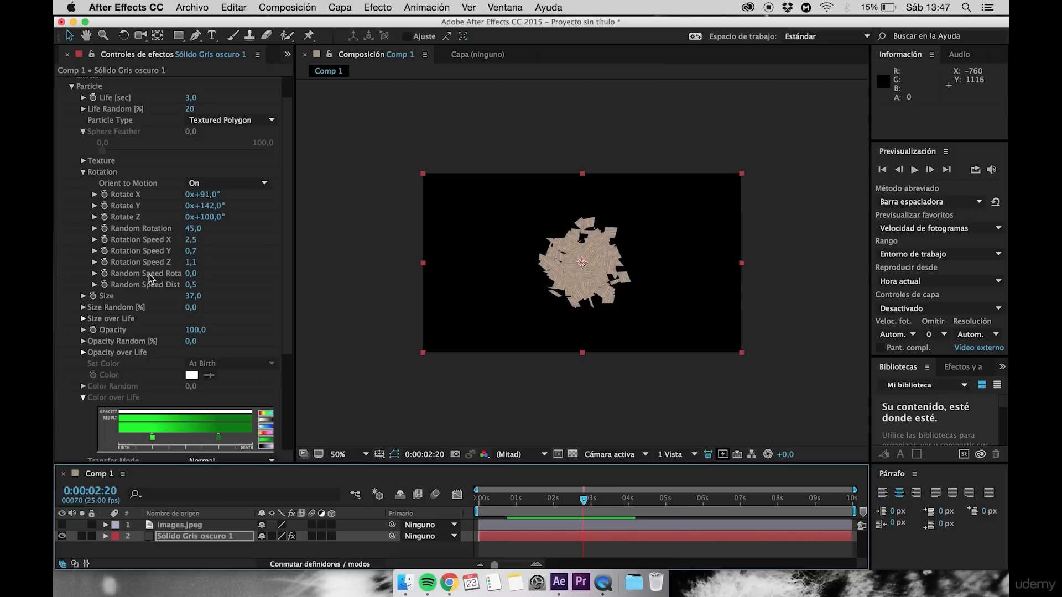
pyautogui.moveTo(188, 274); pyautogui.dragTo(228, 270)
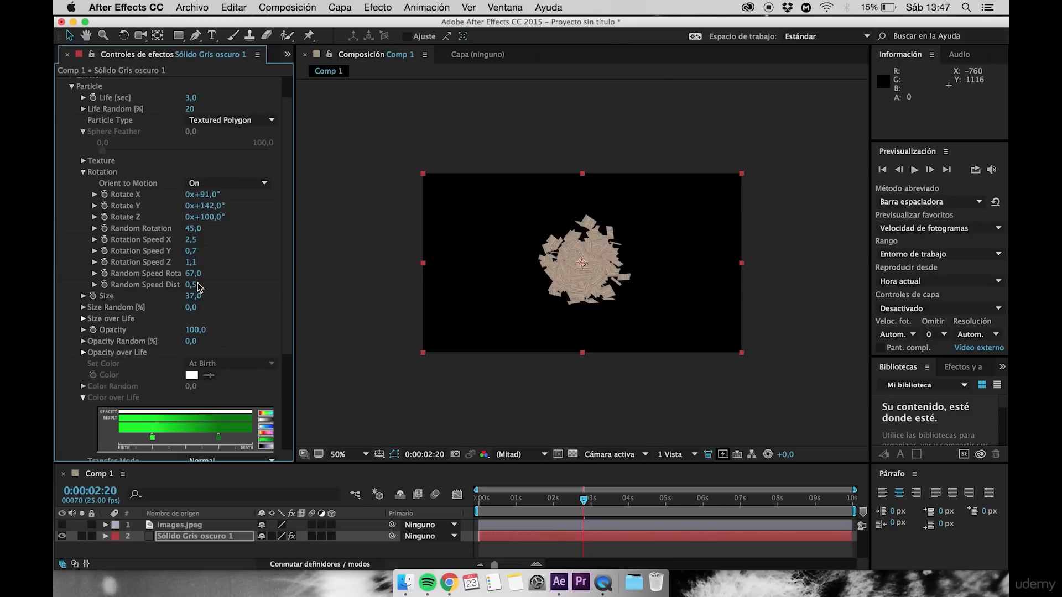
pyautogui.moveTo(190, 287); pyautogui.dragTo(221, 288)
pyautogui.click(509, 496)
pyautogui.press('space')
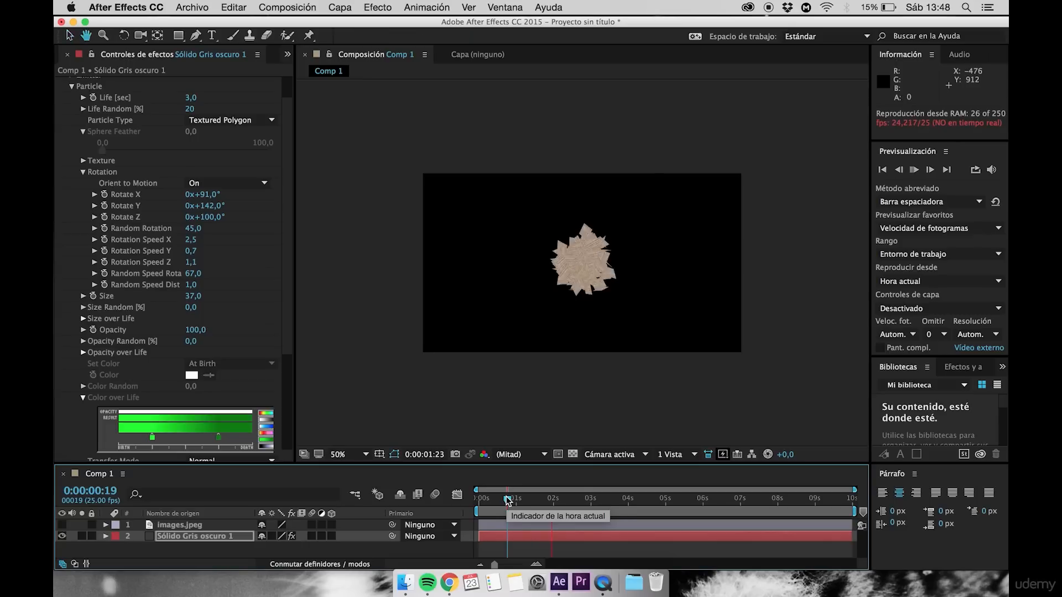
pyautogui.press('space')
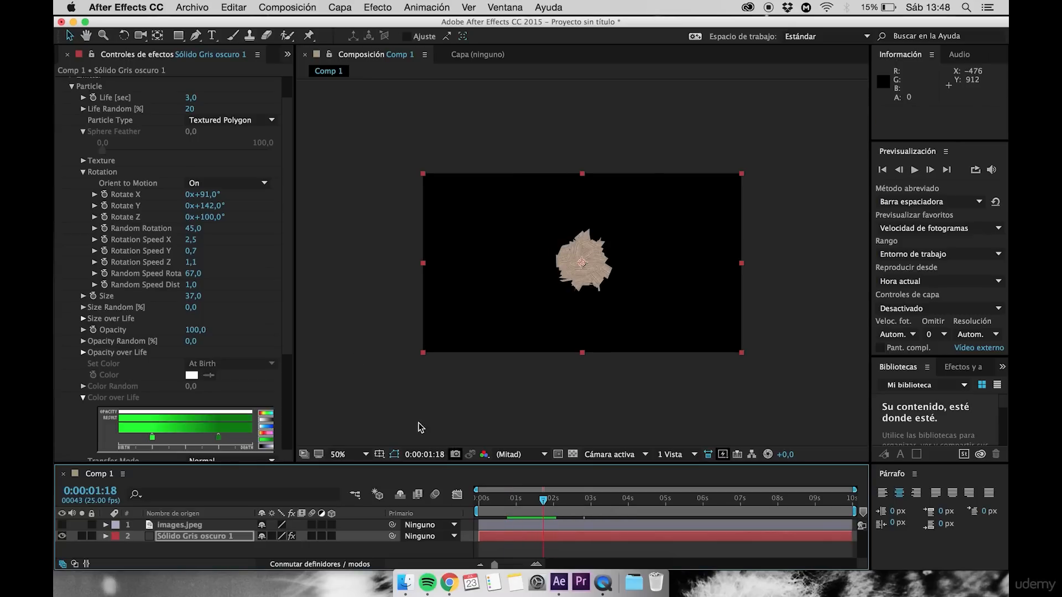
# Set the particles' Random Rotation to 2,0, preview the animation, and collapse the Rotation settings
pyautogui.moveTo(191, 229); pyautogui.dragTo(162, 233)
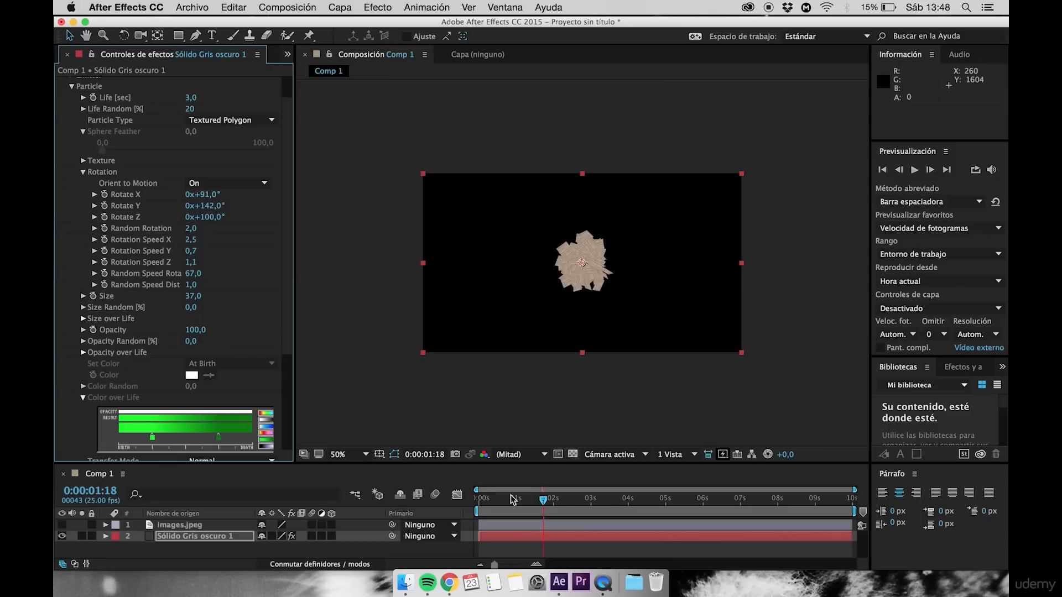
pyautogui.click(513, 500)
pyautogui.press('space')
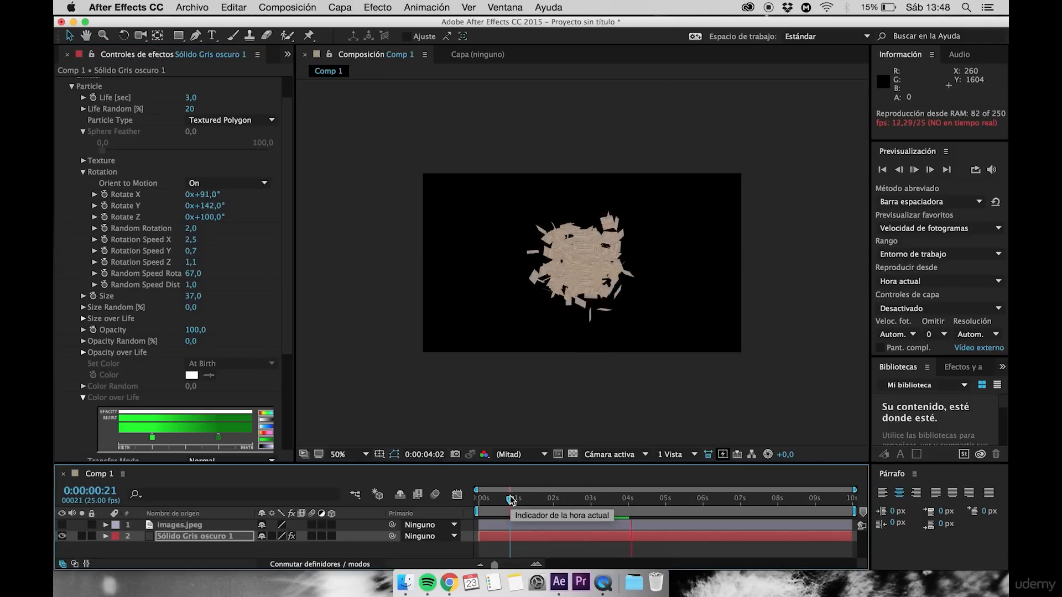
pyautogui.click(83, 172)
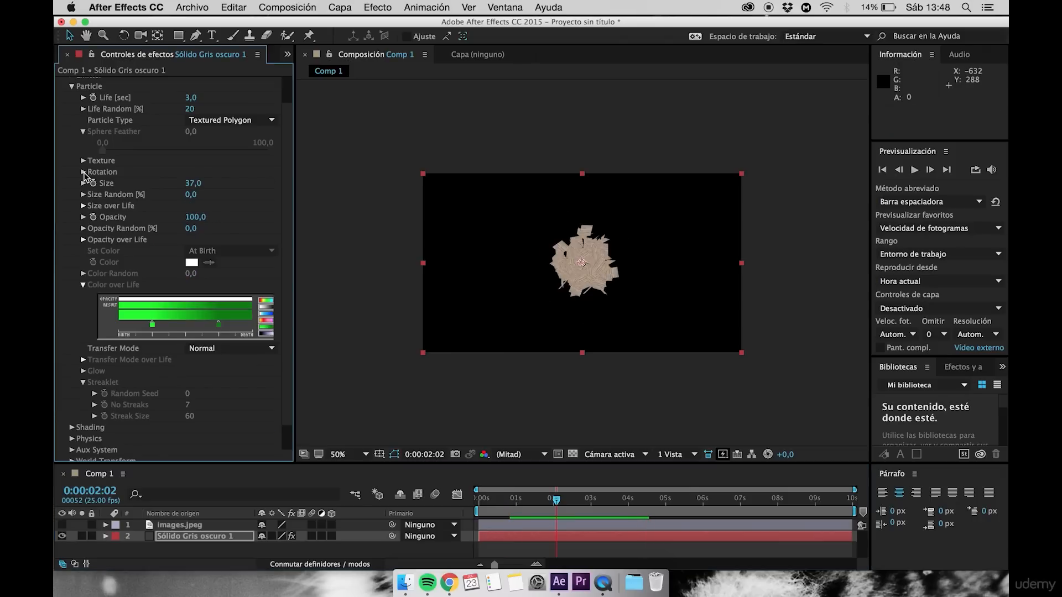
# Change the particle type from Textured Polygon to Cloudlet
pyautogui.scroll(2, 176, 157)
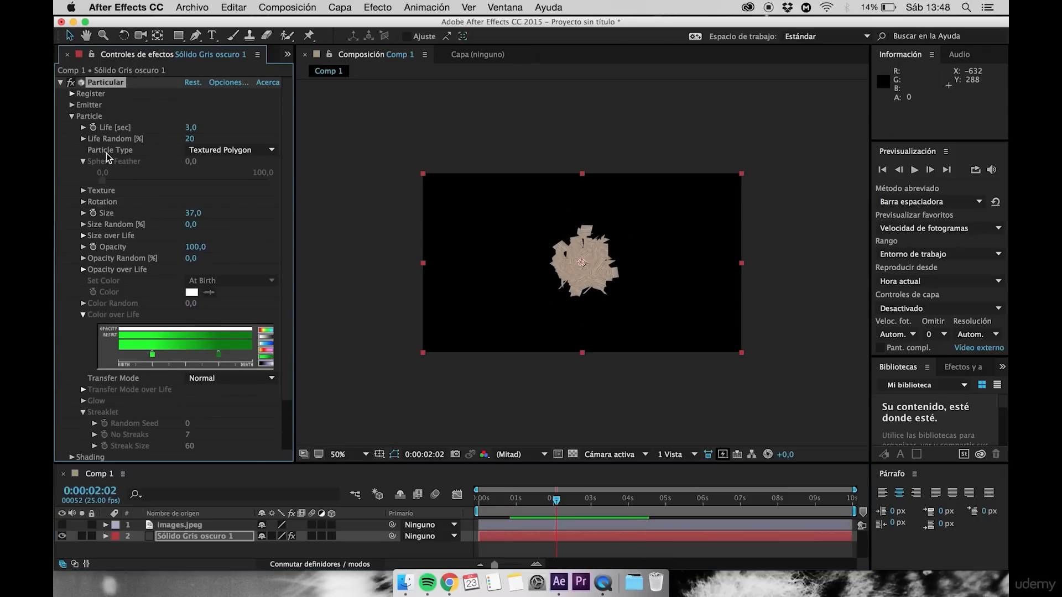
pyautogui.click(222, 150)
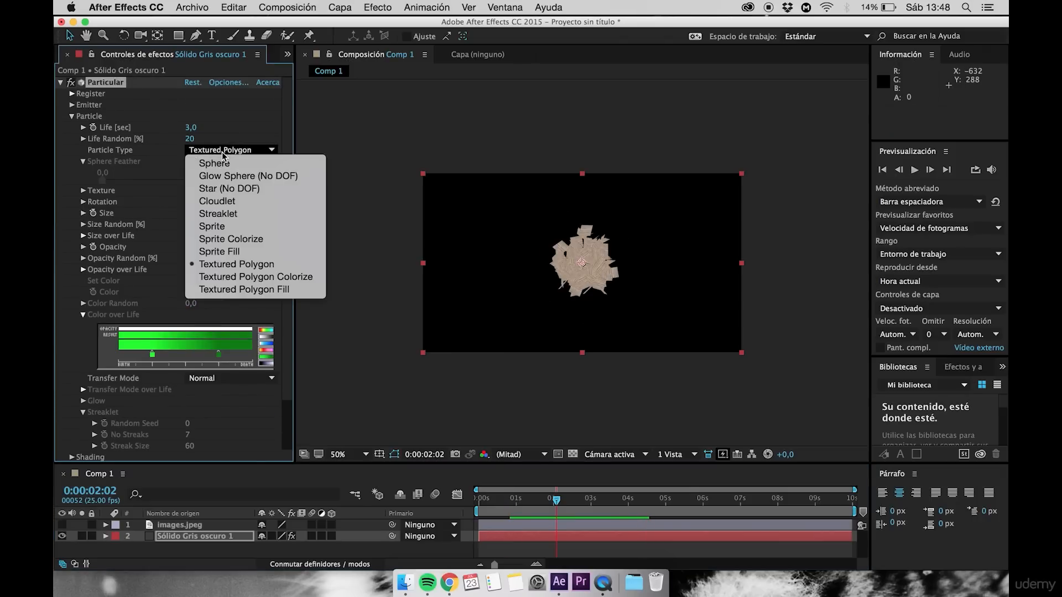
pyautogui.click(219, 204)
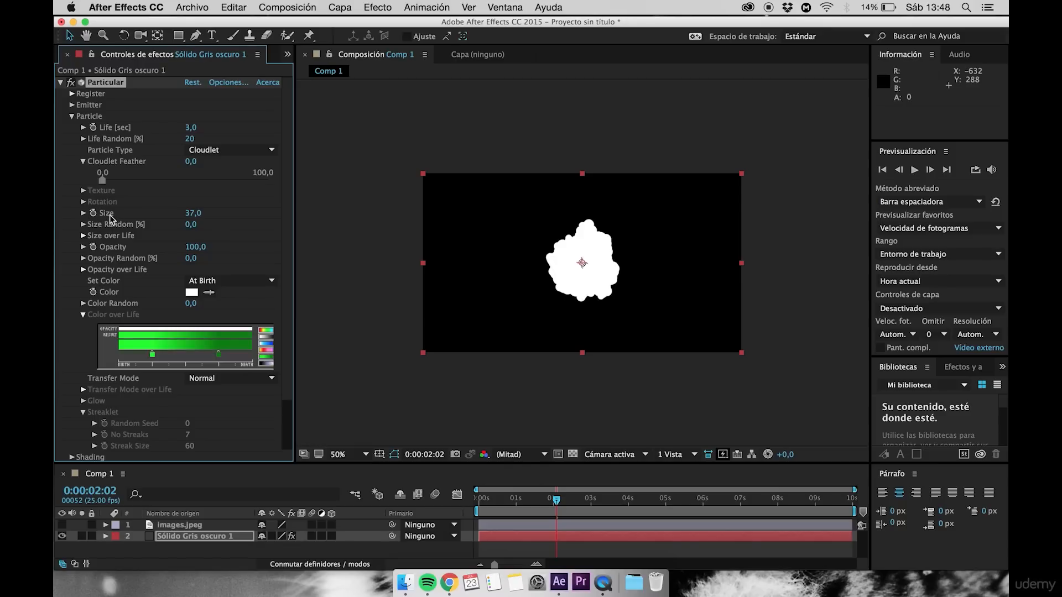
# Set the Cloudlet particles' Size to 83,0, preview the animation, and set Size Random to 38,0
pyautogui.moveTo(189, 213); pyautogui.dragTo(243, 220)
pyautogui.press('space')
pyautogui.press('space')
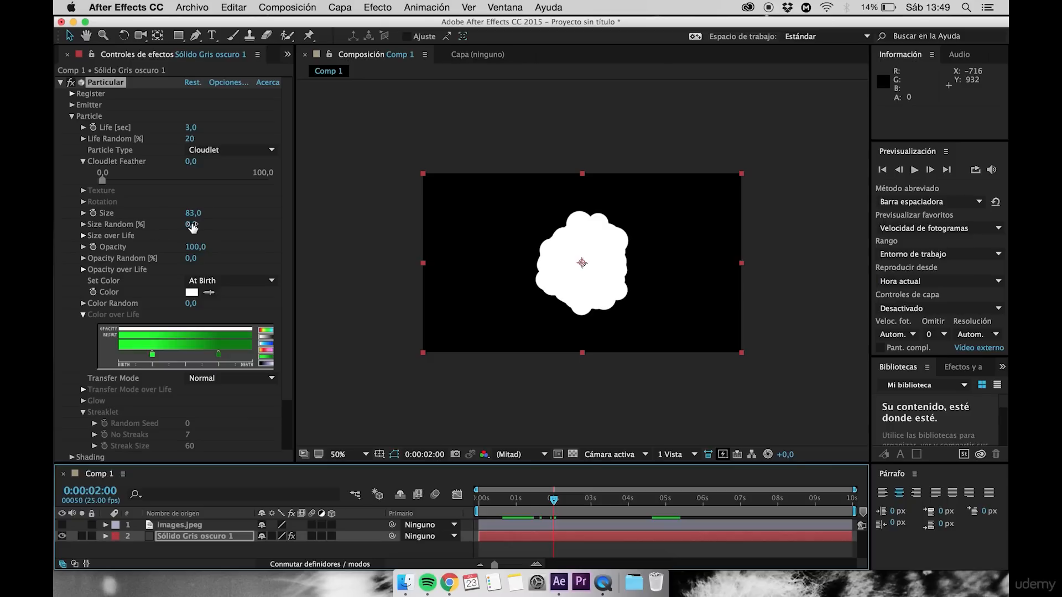
pyautogui.moveTo(192, 227); pyautogui.dragTo(216, 221)
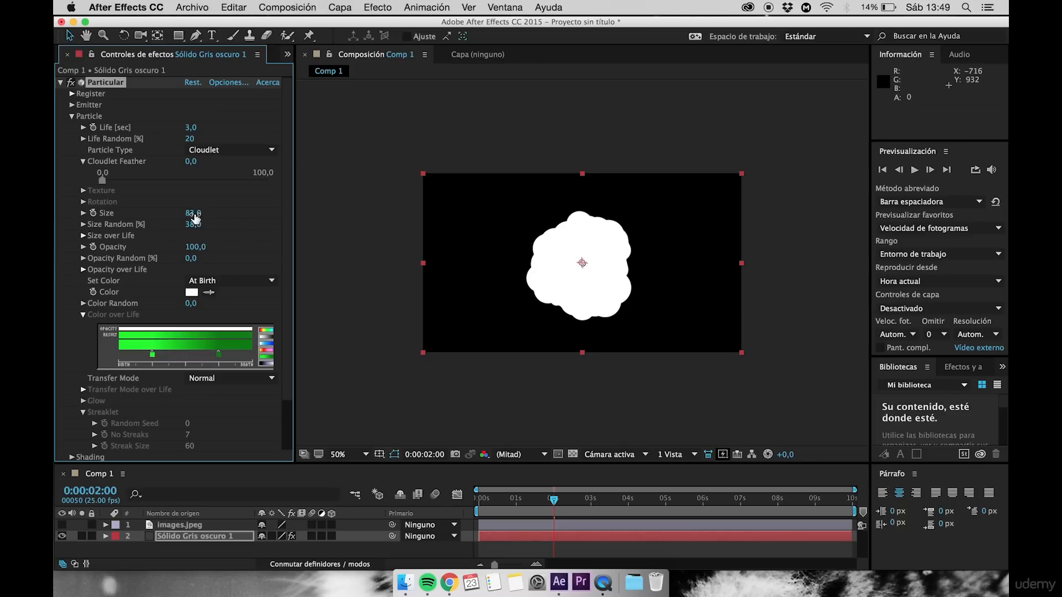
# Try several preset curves for Size over Life, and restore the graph to full size from birth to death
pyautogui.click(83, 235)
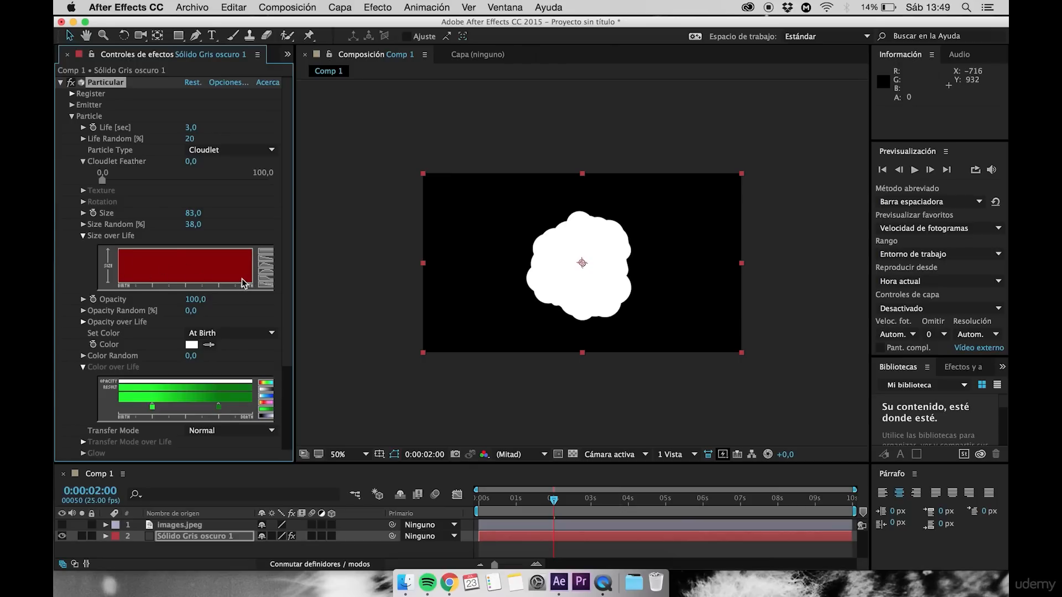
pyautogui.click(269, 266)
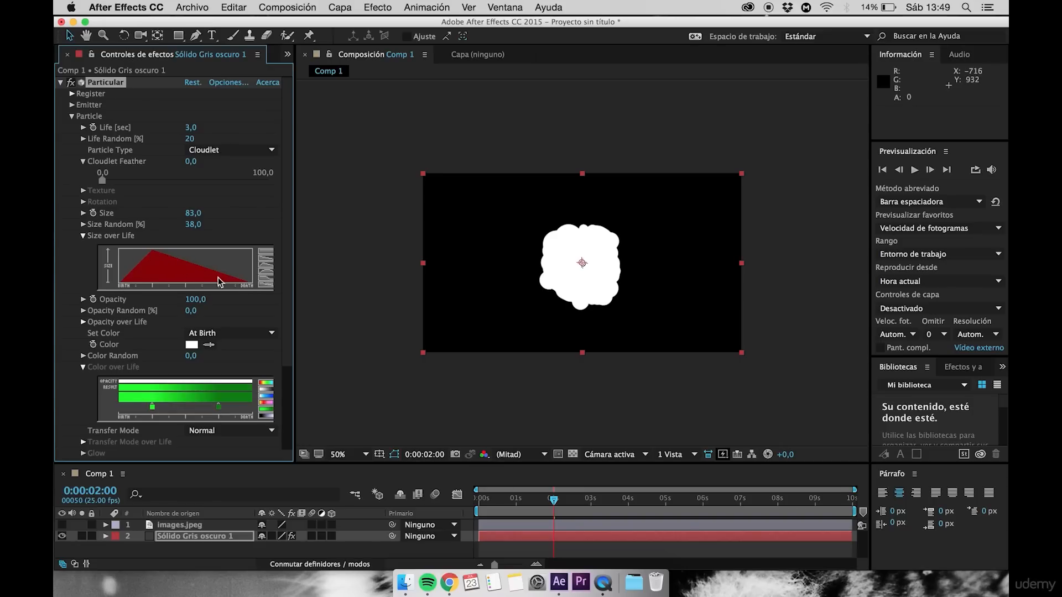
pyautogui.click(269, 267)
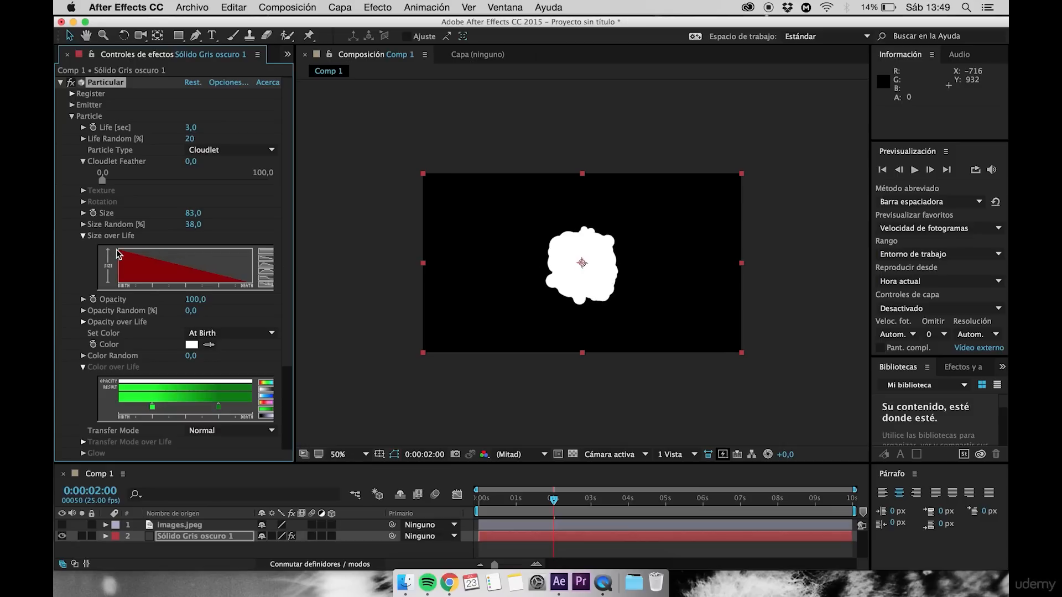
pyautogui.click(265, 278)
pyautogui.click(265, 269)
pyautogui.click(265, 258)
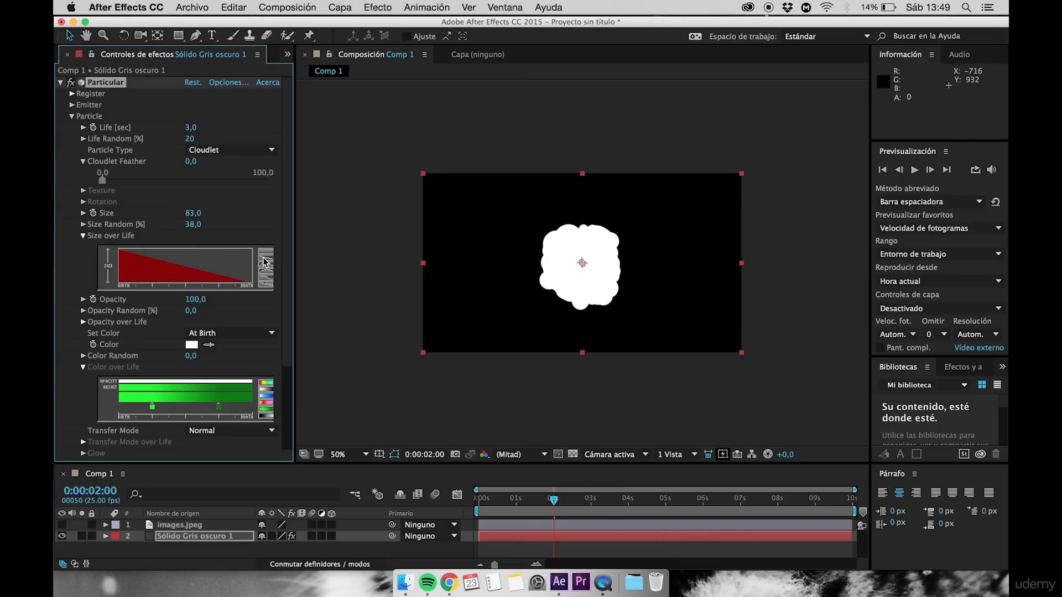
pyautogui.moveTo(142, 262)
pyautogui.mouseDown()
pyautogui.moveTo(182, 254)
pyautogui.moveTo(206, 274)
pyautogui.moveTo(255, 252)
pyautogui.mouseUp()
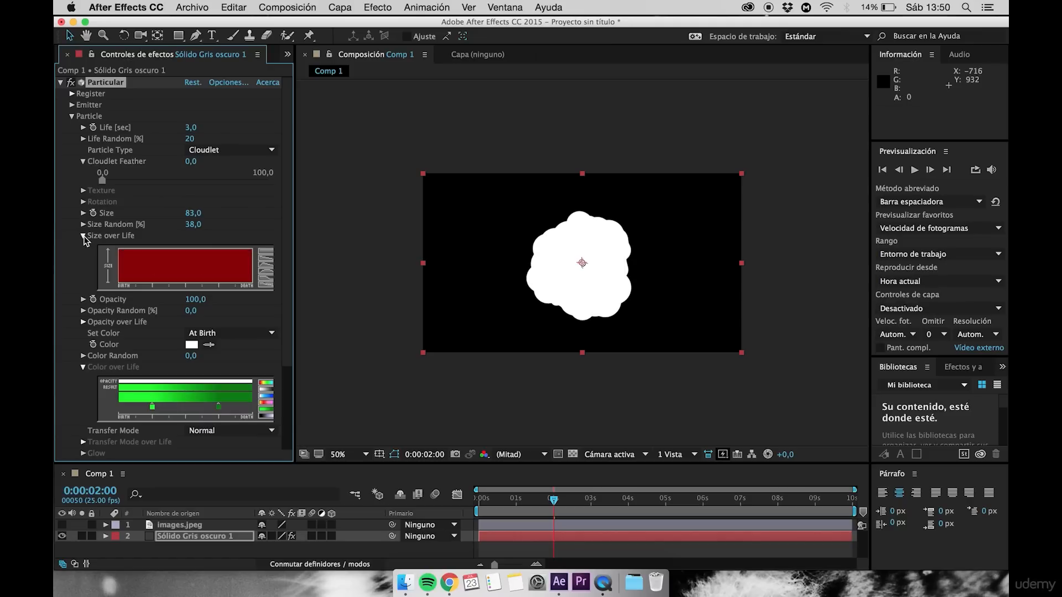
pyautogui.click(83, 236)
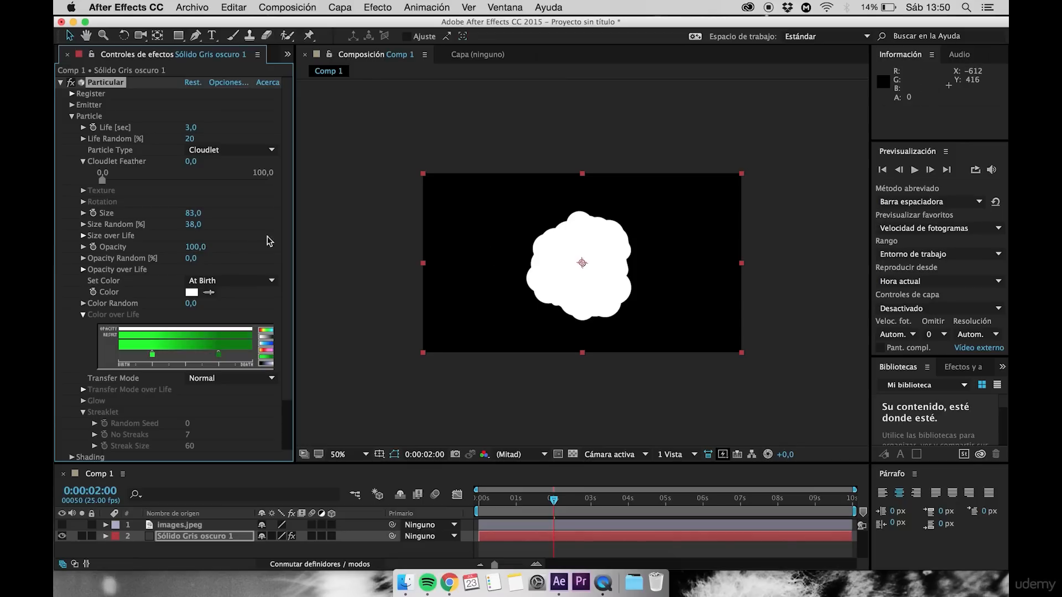
# Try a particle Opacity of 50, lower it to 7,0, scrub through the animation, and set Opacity Random to 79,0
pyautogui.click(197, 248)
pyautogui.write('50')
pyautogui.press('Return')
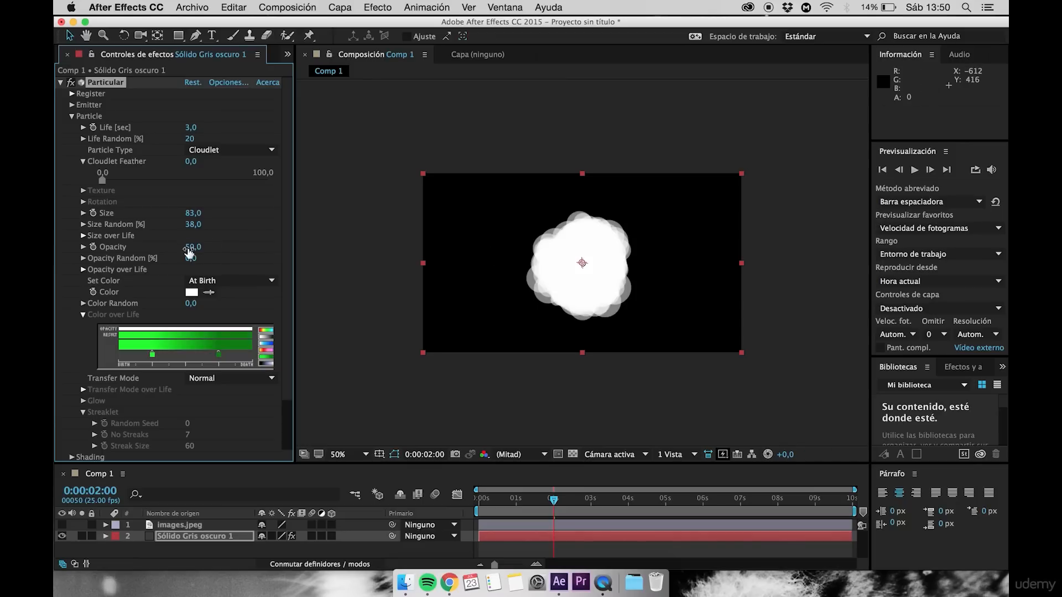
pyautogui.moveTo(188, 247); pyautogui.dragTo(162, 251)
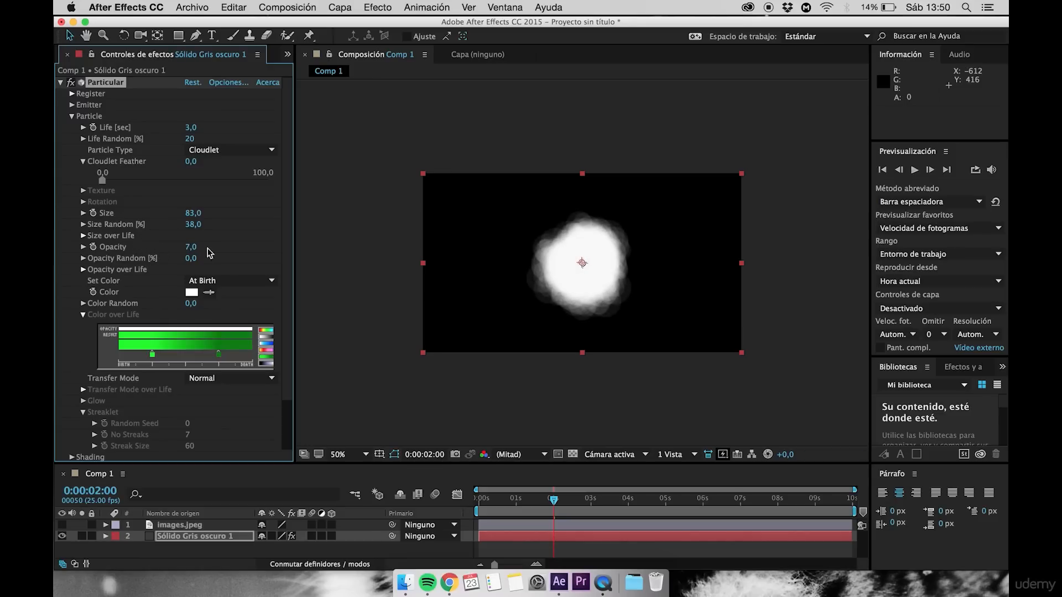
pyautogui.moveTo(495, 498); pyautogui.dragTo(546, 498)
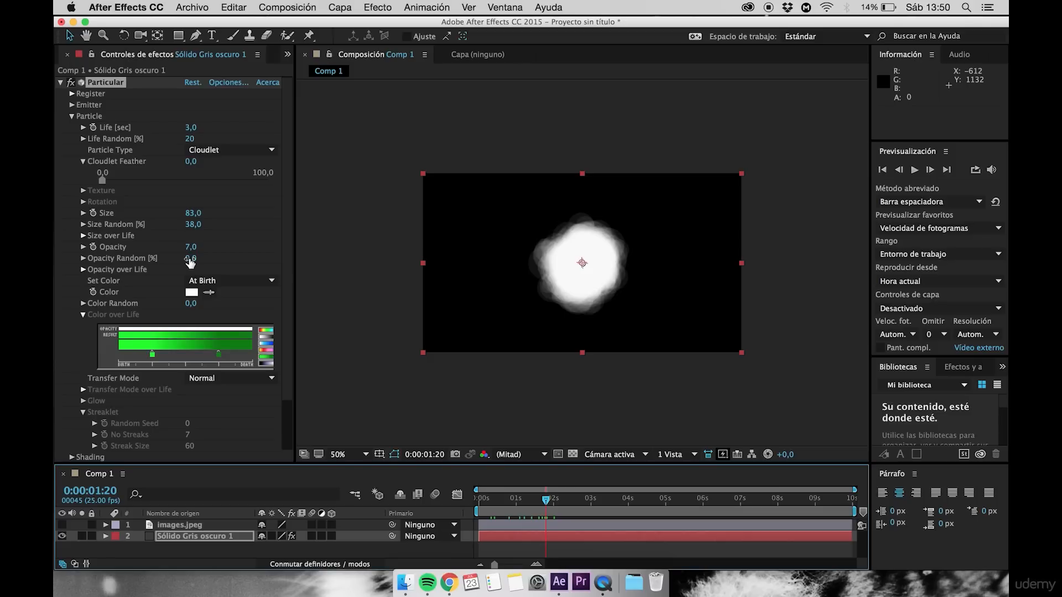
pyautogui.moveTo(190, 263); pyautogui.dragTo(239, 255)
# Try the preset curves for Opacity over Life, ending with the falling curve that flickers irregularly toward death
pyautogui.scroll(-2, 165, 255)
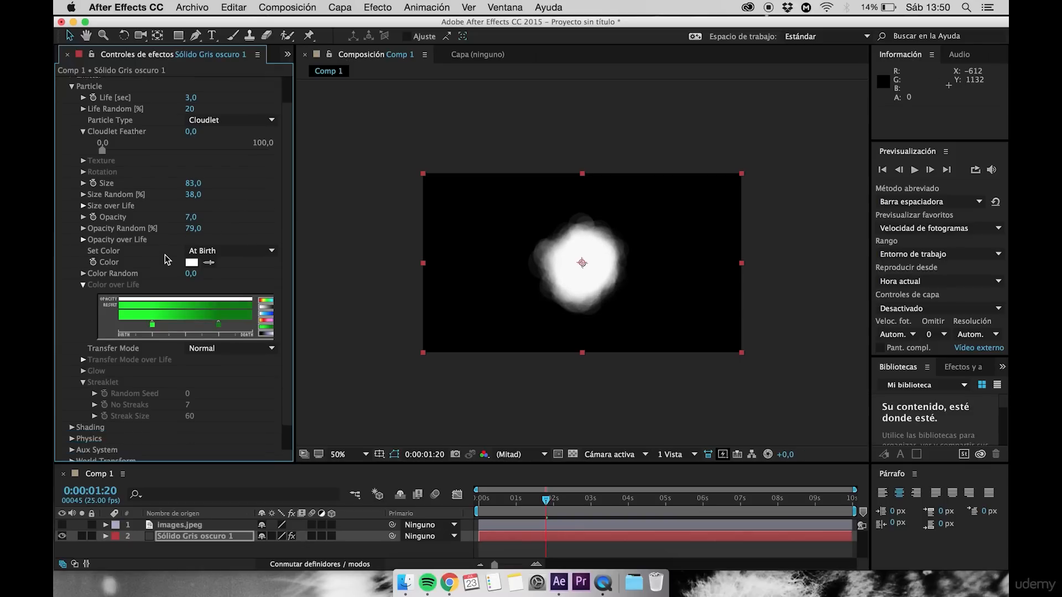
pyautogui.scroll(-2, 165, 254)
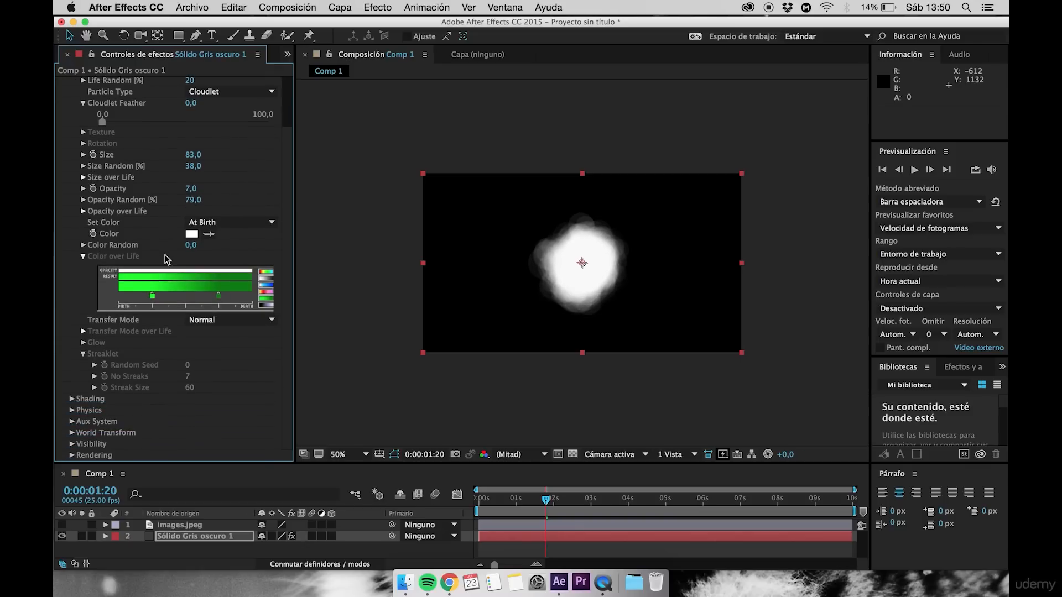
pyautogui.click(83, 211)
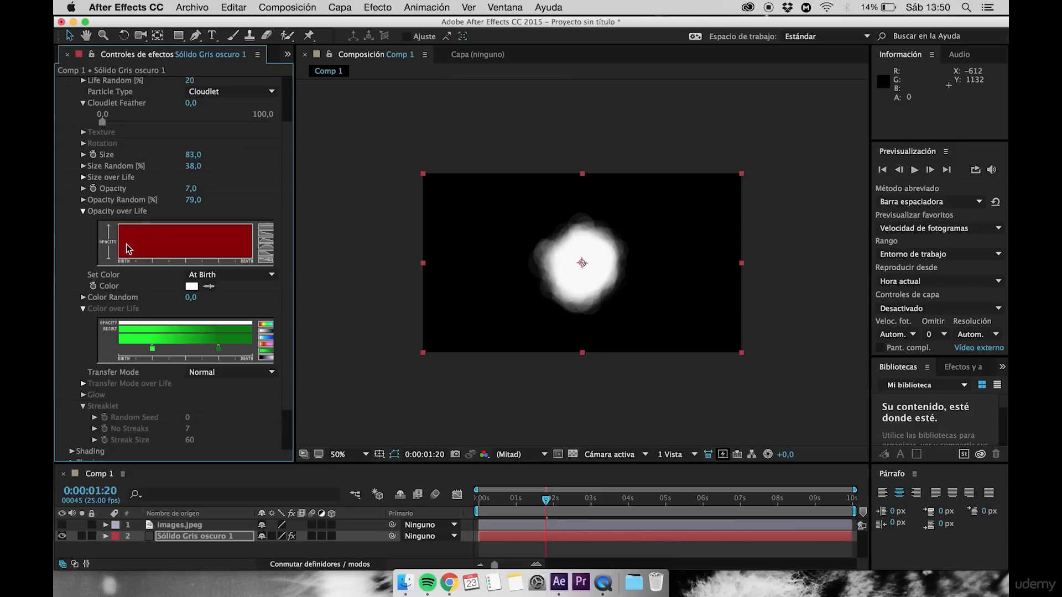
pyautogui.click(267, 239)
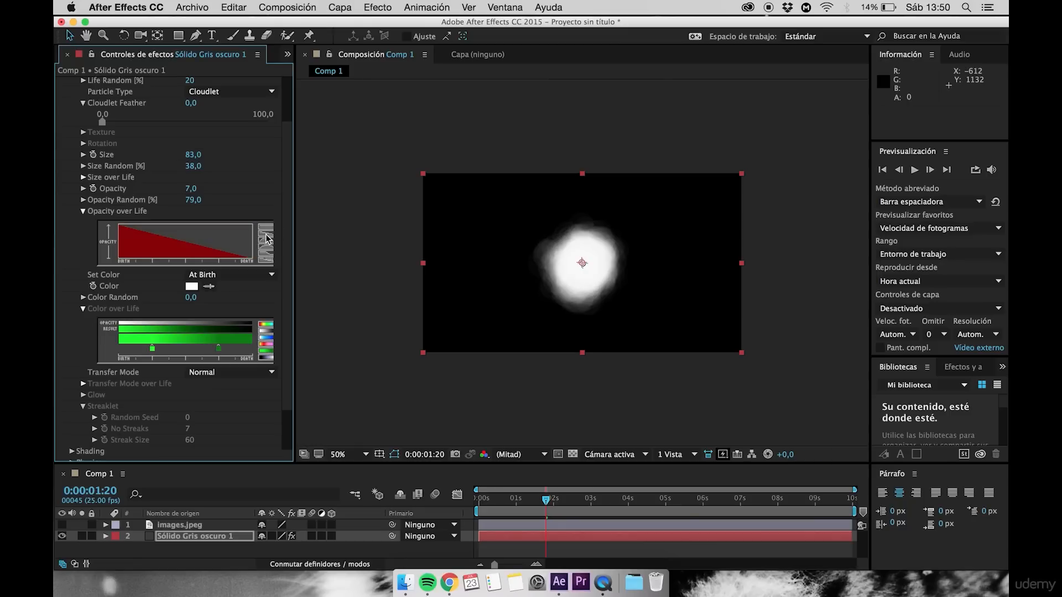
pyautogui.click(265, 245)
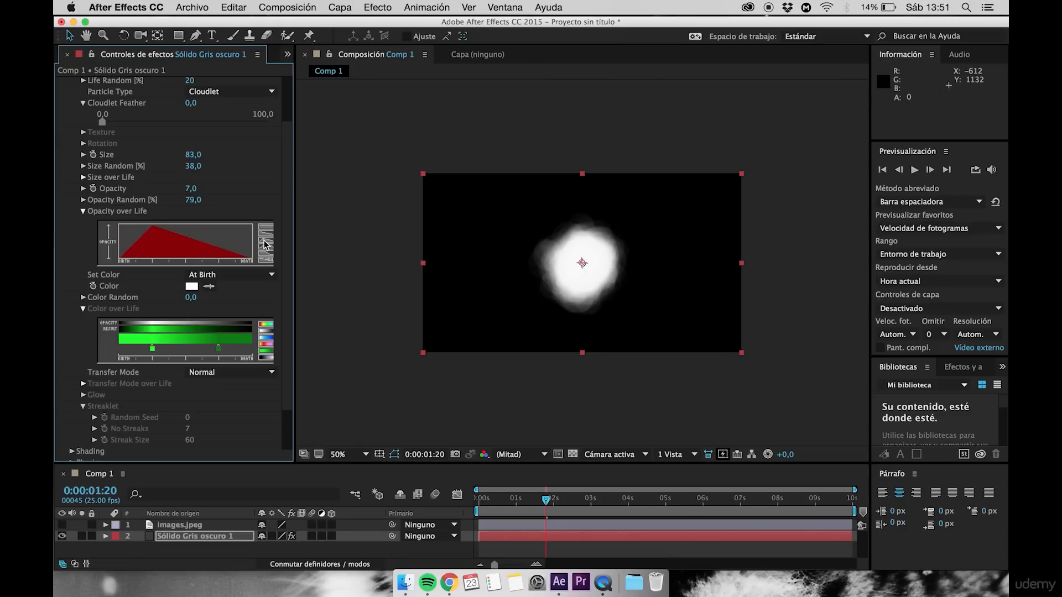
pyautogui.click(266, 250)
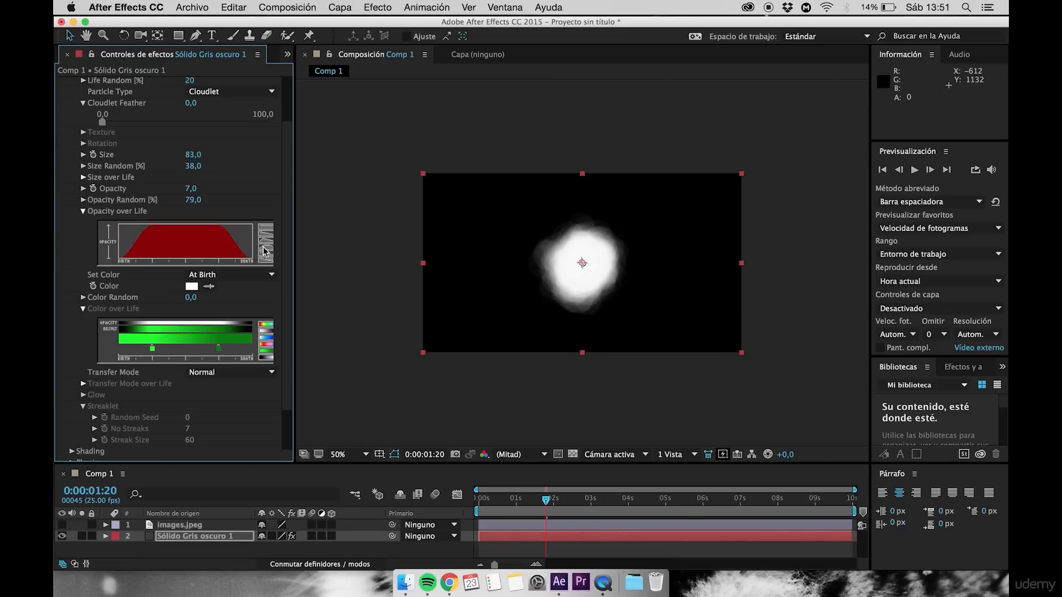
pyautogui.click(264, 257)
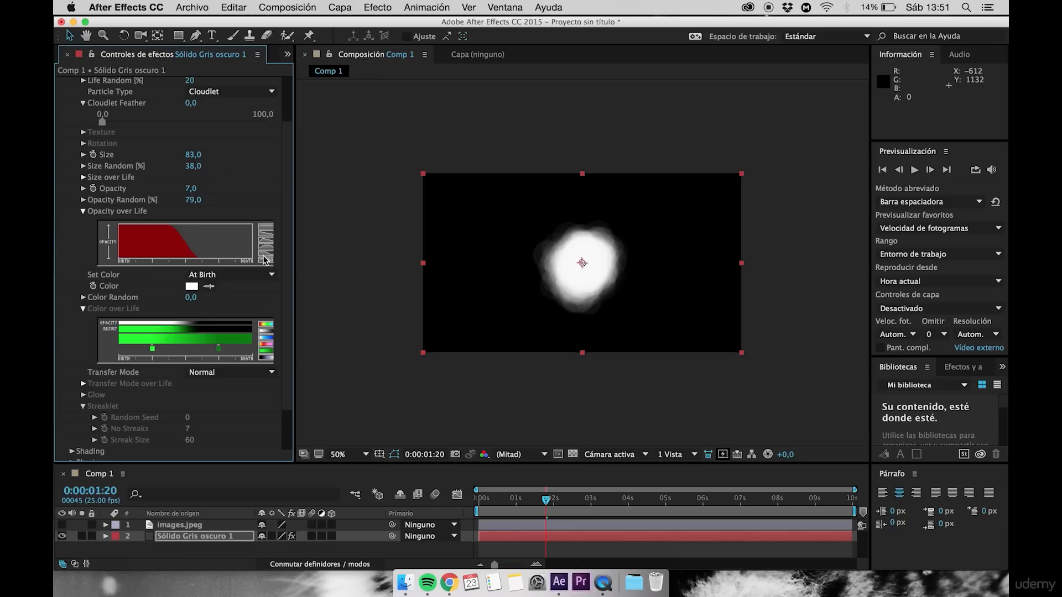
pyautogui.click(265, 261)
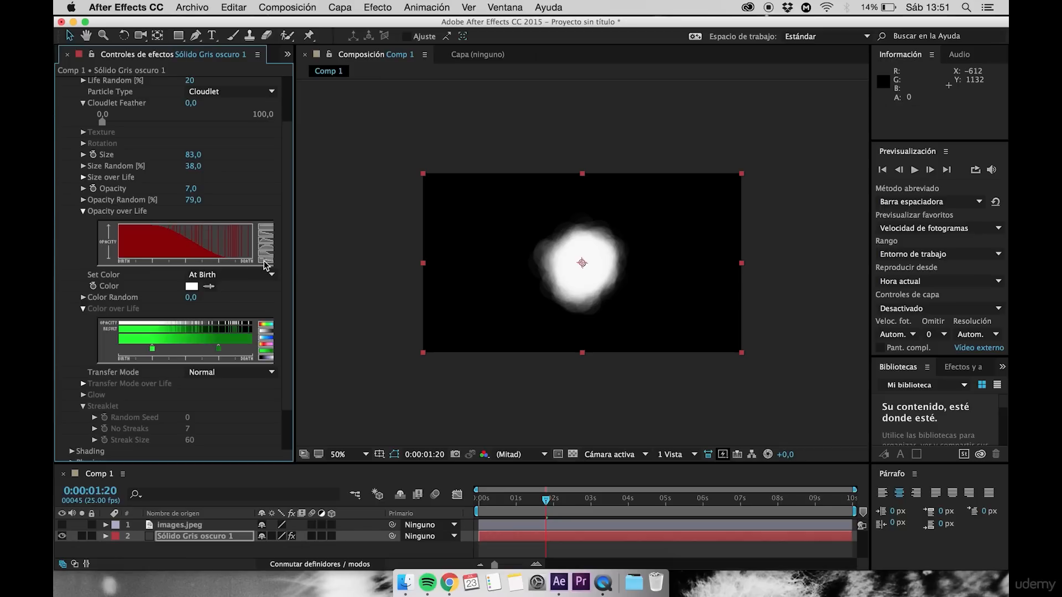
pyautogui.click(83, 211)
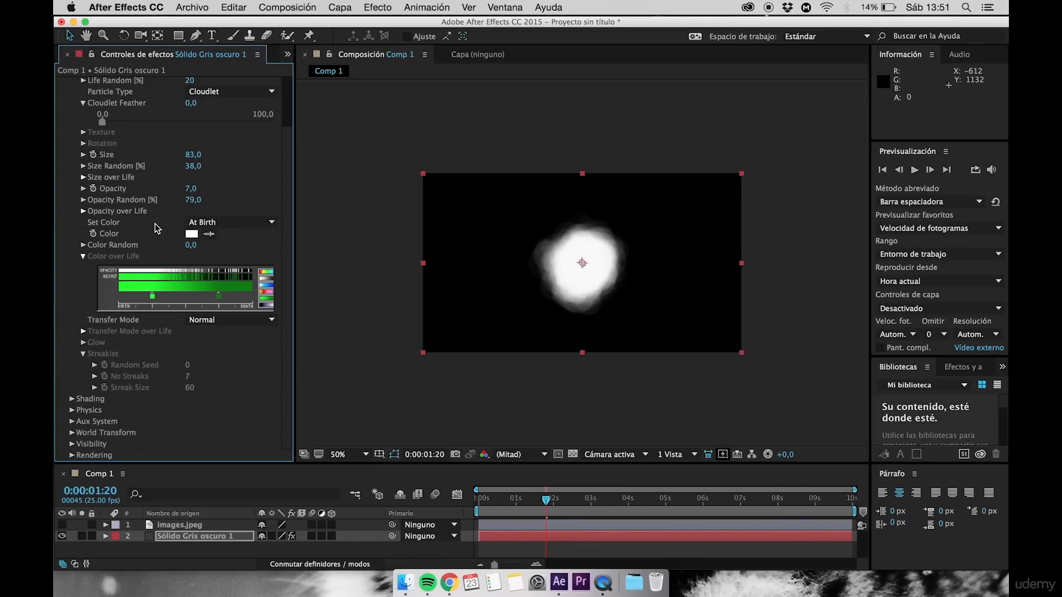
# Set the particle colour to blue 444AC3
pyautogui.click(190, 236)
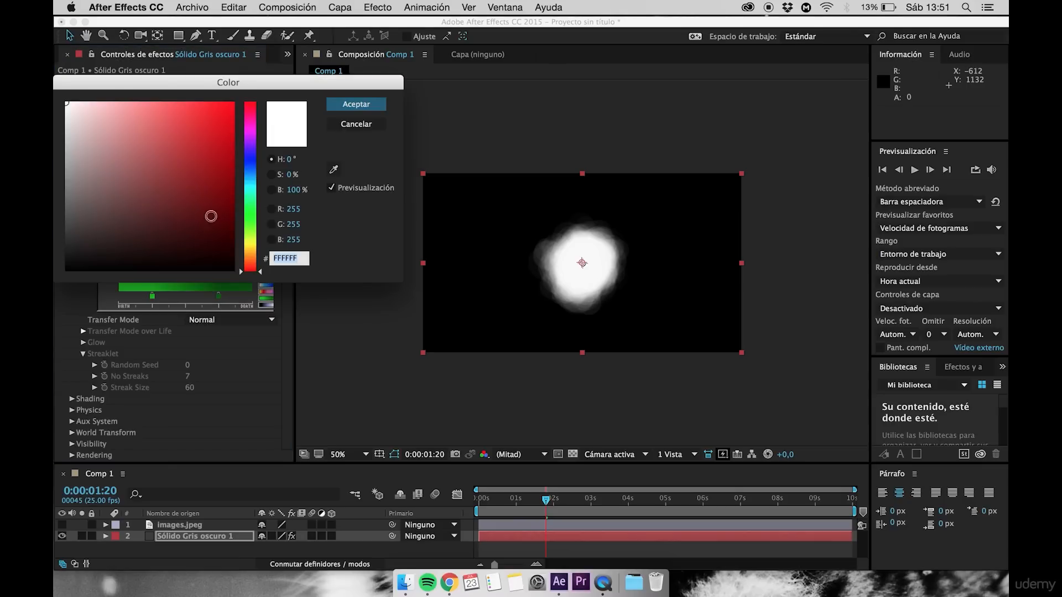
pyautogui.click(249, 159)
pyautogui.click(175, 141)
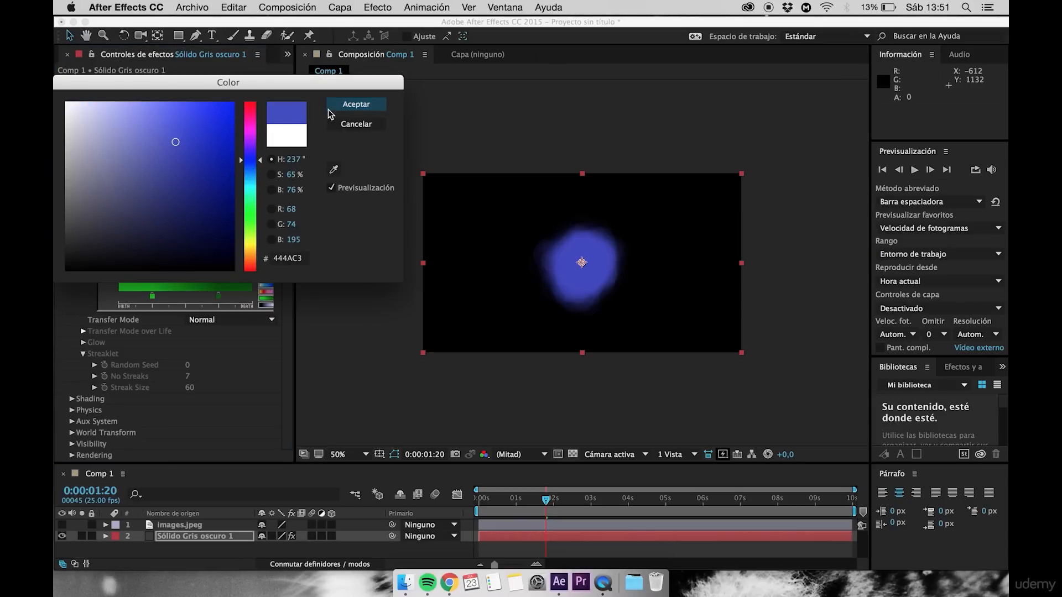
pyautogui.click(374, 105)
# Try pink D32C7E as the particle colour, and settle on a bright red
pyautogui.click(192, 234)
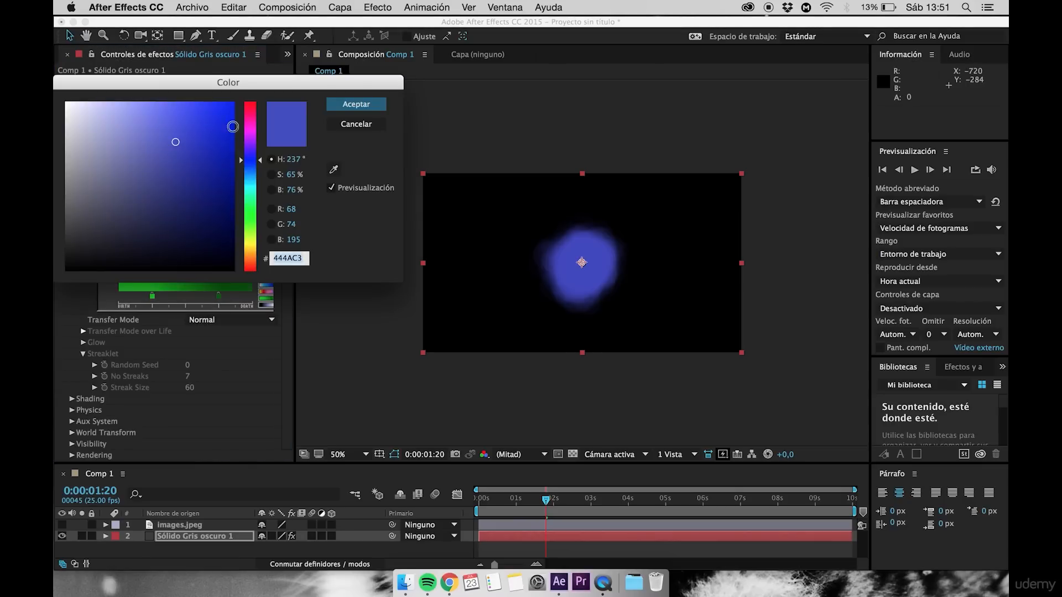
pyautogui.click(250, 116)
pyautogui.click(200, 131)
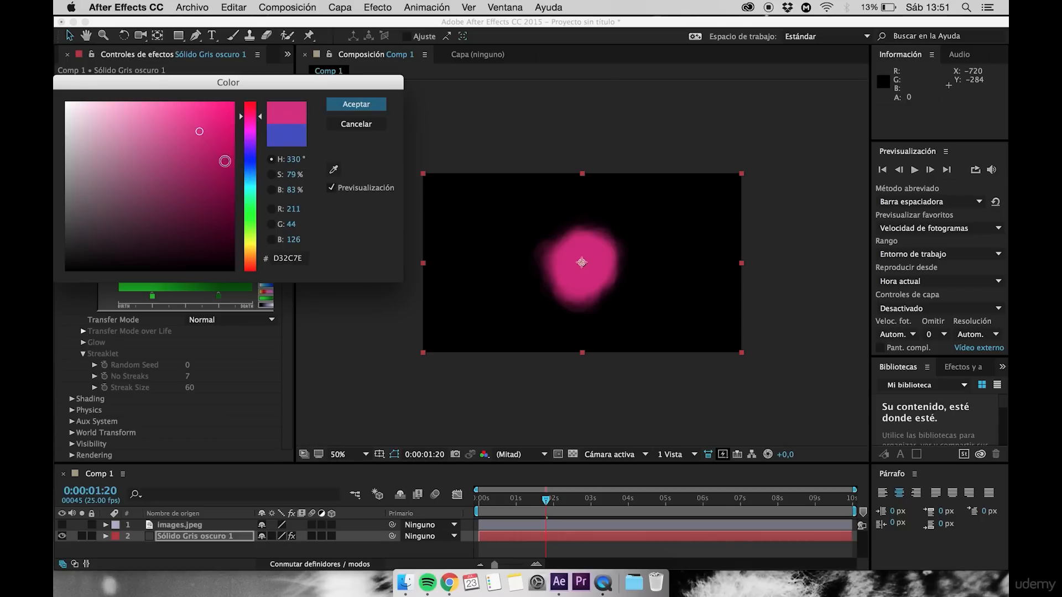
pyautogui.click(249, 107)
pyautogui.click(223, 110)
pyautogui.click(357, 106)
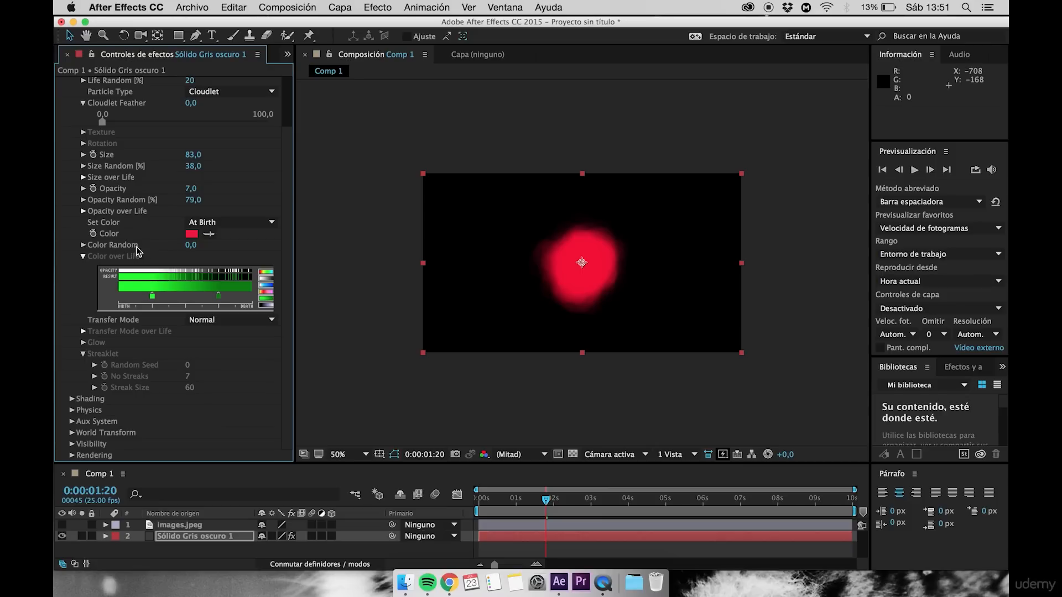
# Try a Color Random value of 65,0, scrub through the animation, and reset Color Random to 0
pyautogui.moveTo(187, 251); pyautogui.dragTo(229, 250)
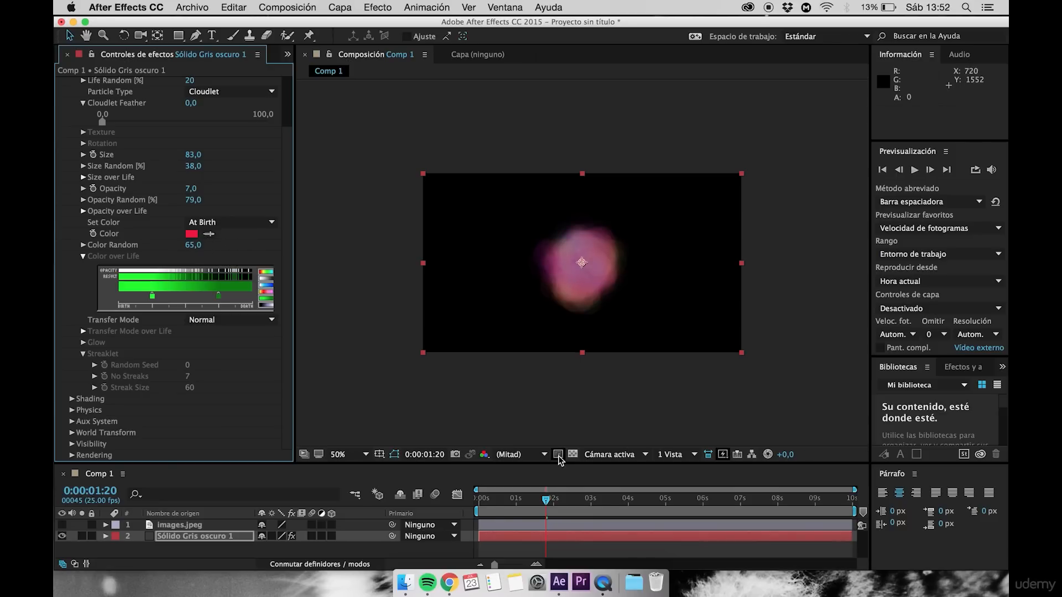
pyautogui.moveTo(488, 496); pyautogui.dragTo(537, 498)
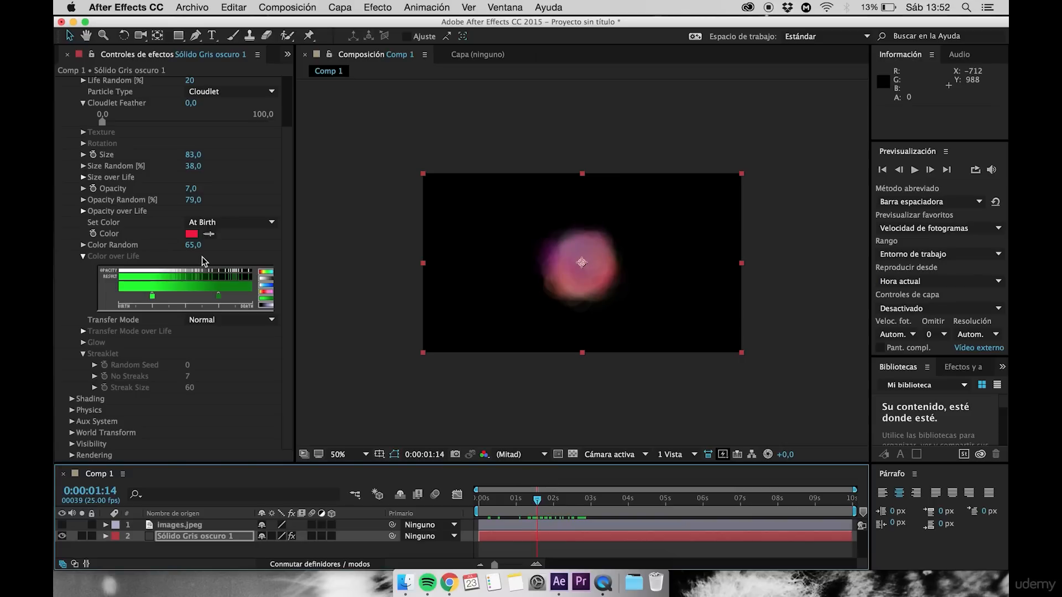
pyautogui.click(192, 246)
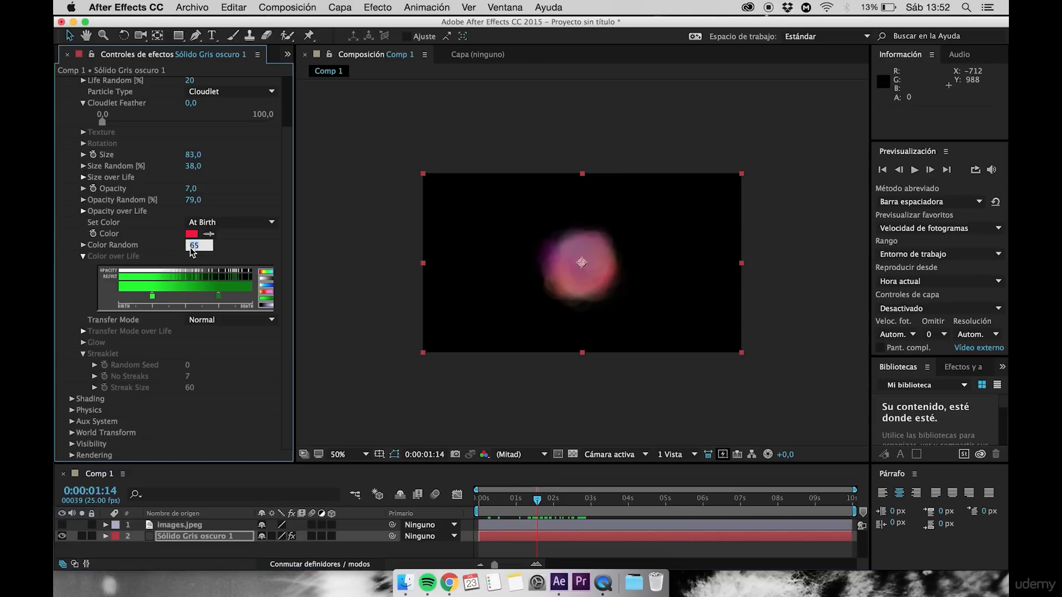
pyautogui.write('0')
pyautogui.press('Return')
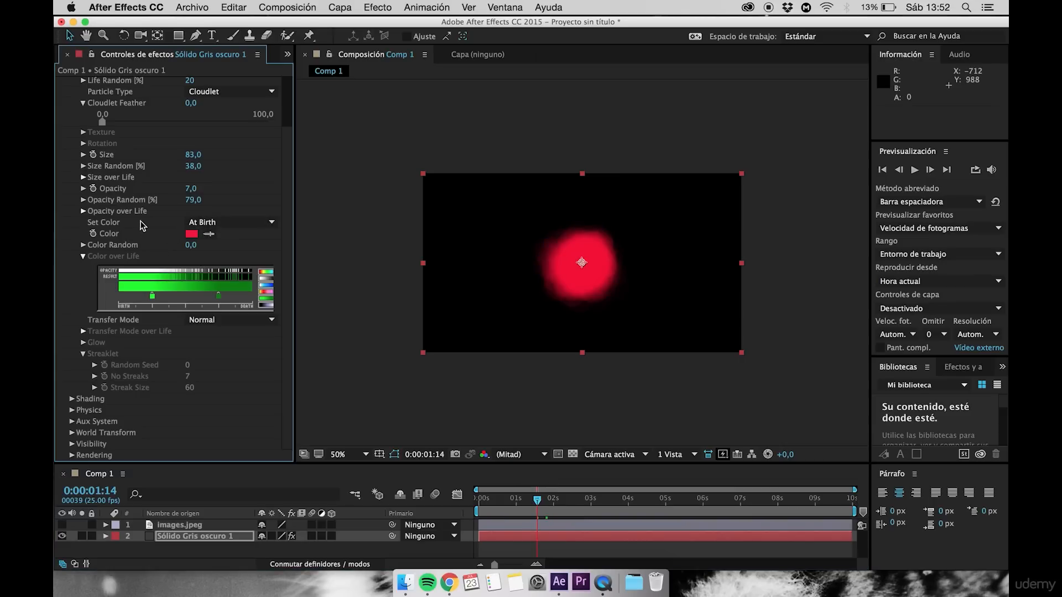
# Switch Set Color to Over Life and try the Color over Life preset gradients, ending with the green one
pyautogui.click(219, 224)
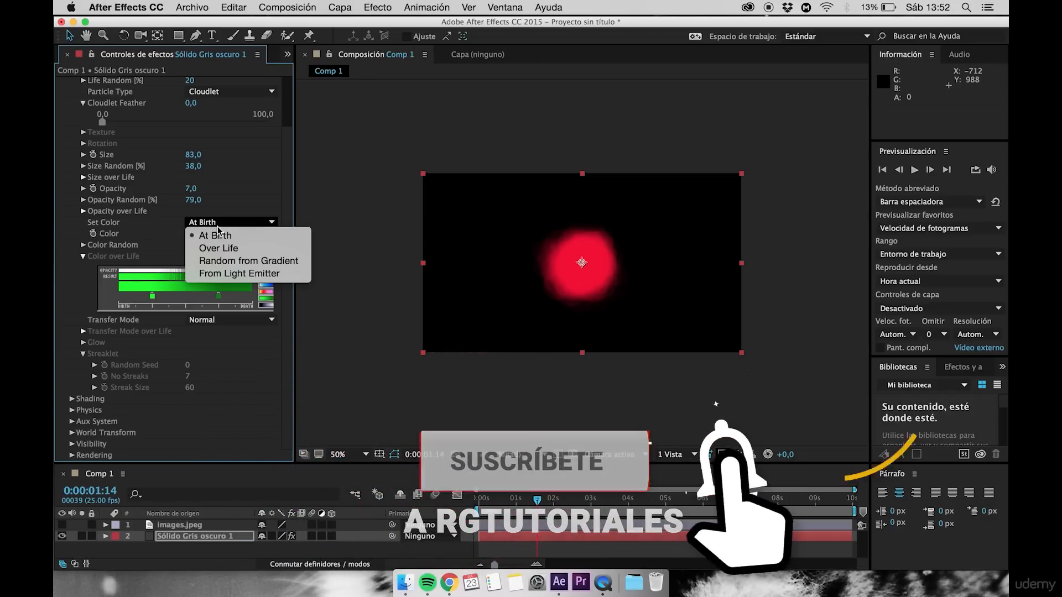
pyautogui.click(216, 250)
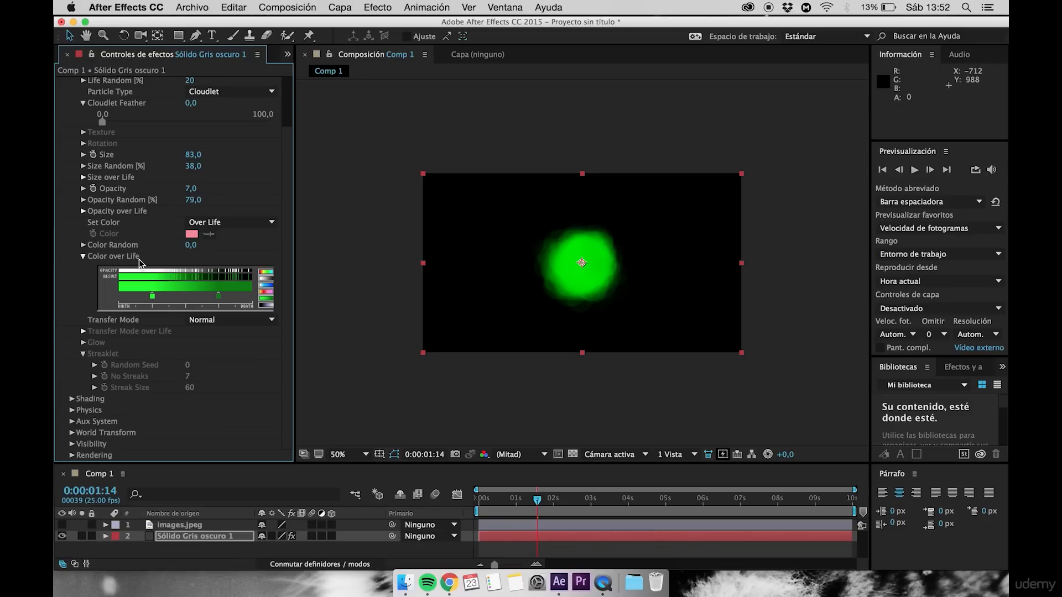
pyautogui.click(268, 278)
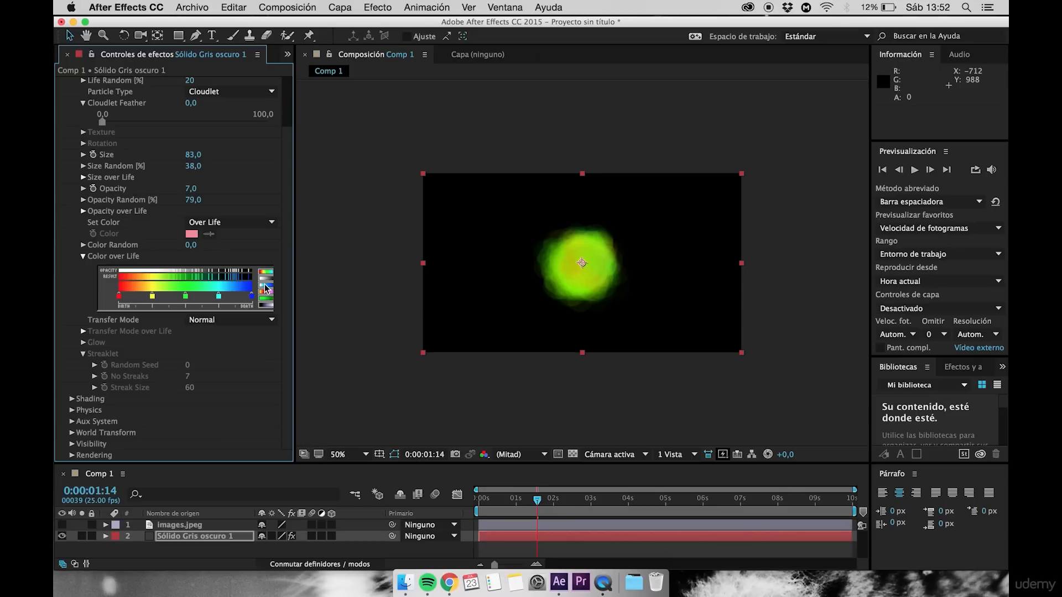
pyautogui.click(266, 286)
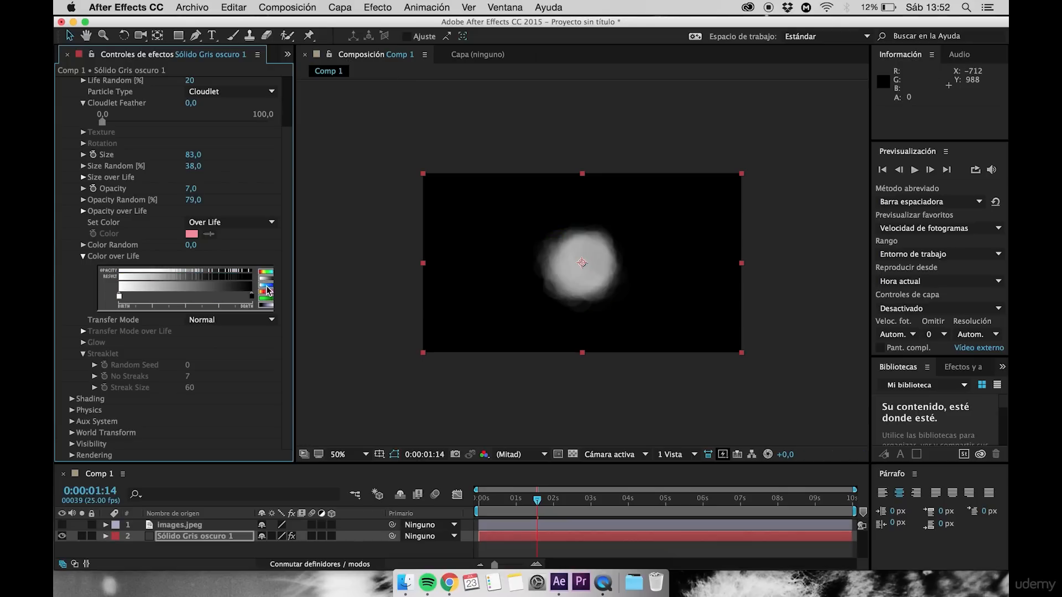
pyautogui.click(266, 288)
pyautogui.click(265, 295)
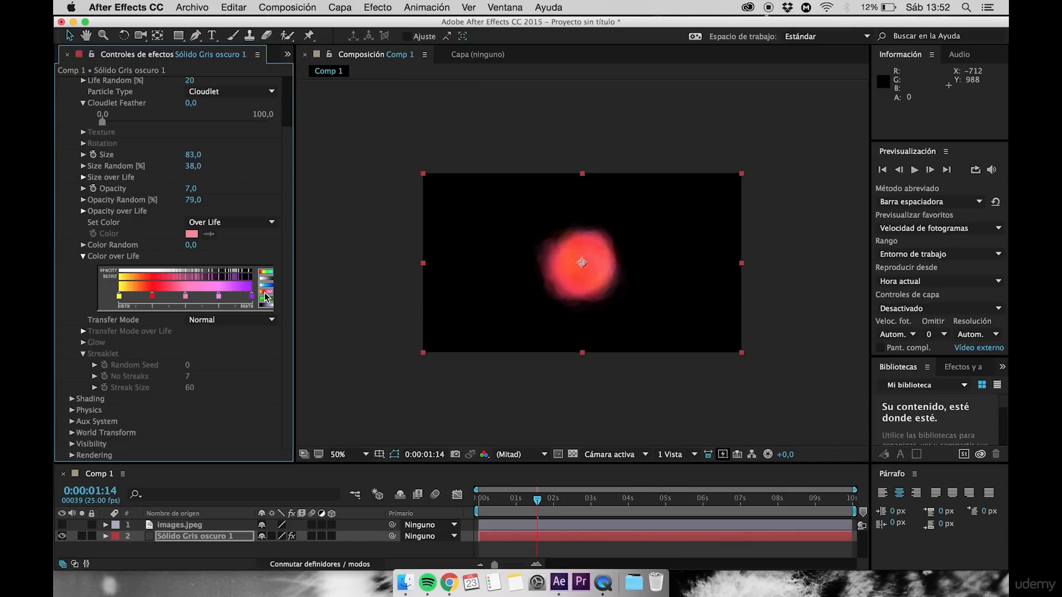
pyautogui.click(267, 300)
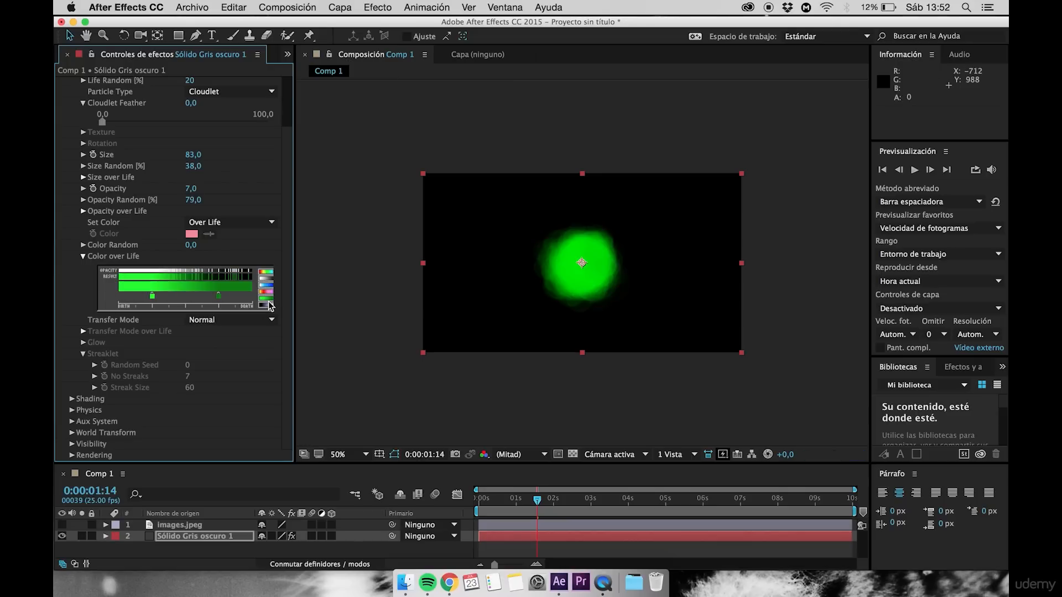
# Recolour the bright green stop of the Color over Life gradient to blue 304ED1 and scrub back to 0:00:00:09
pyautogui.doubleClick(152, 296)
pyautogui.click(250, 165)
pyautogui.click(197, 132)
pyautogui.press('Return')
pyautogui.moveTo(537, 499); pyautogui.dragTo(492, 501)
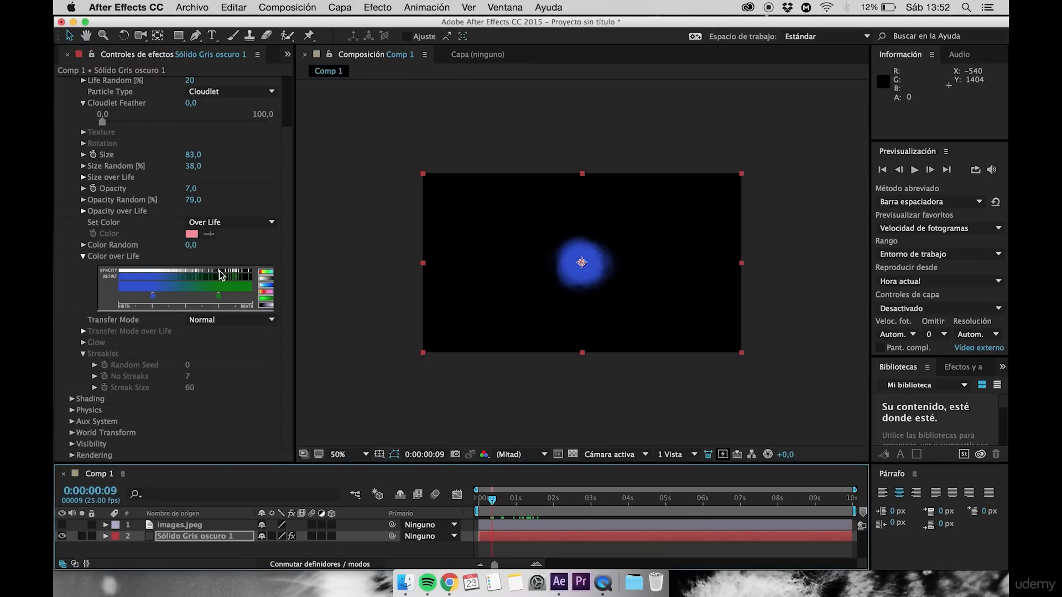
# Recolour the dark green stop near the death end of the Color over Life gradient to a muted light blue
pyautogui.doubleClick(216, 297)
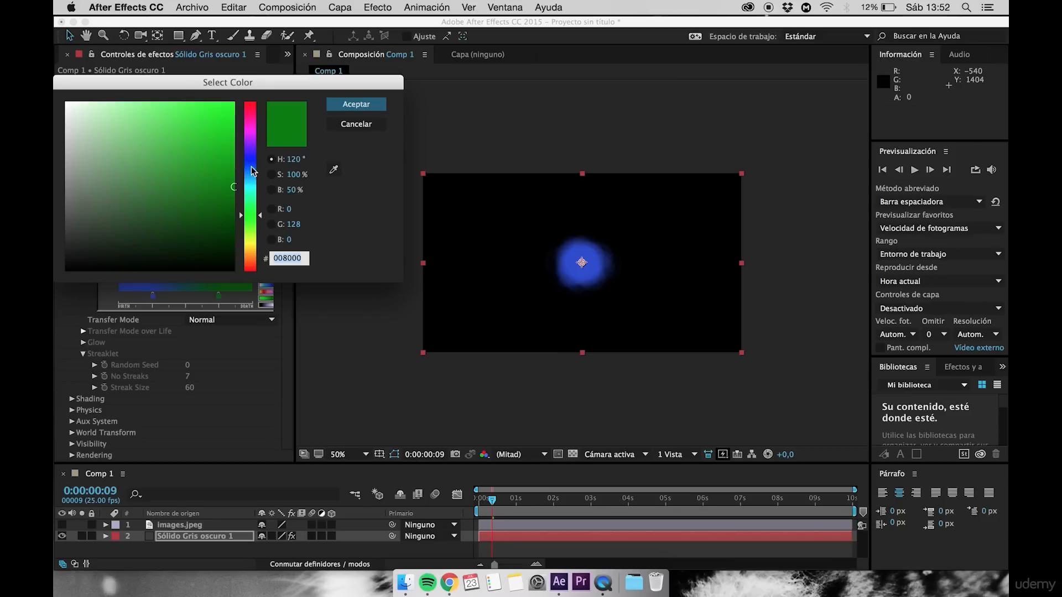
pyautogui.click(250, 175)
pyautogui.click(130, 145)
pyautogui.click(350, 103)
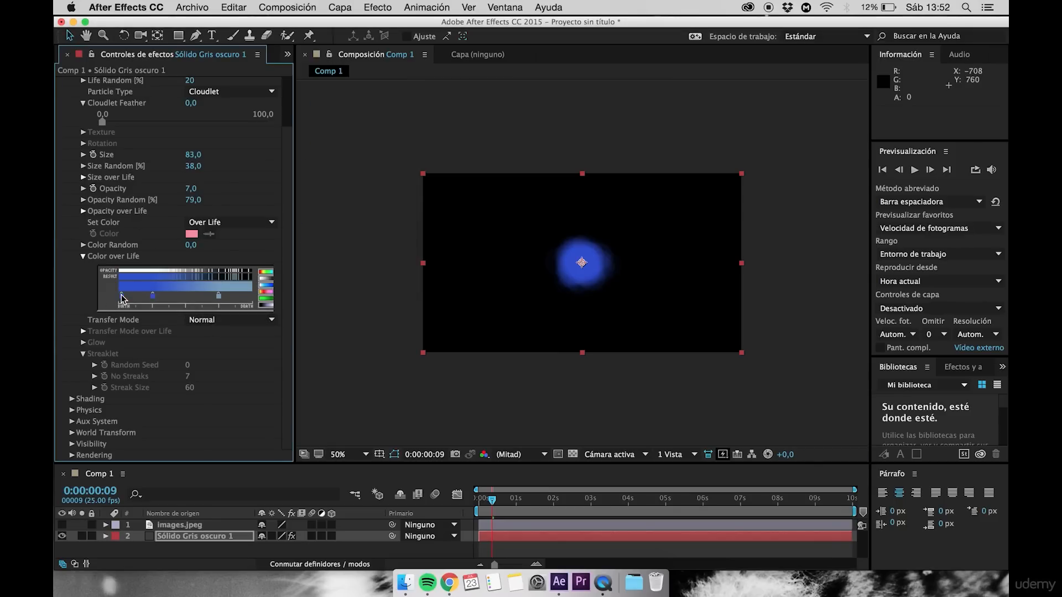
# Add a stop at the birth end of the Color over Life gradient and colour it green 47A754
pyautogui.doubleClick(121, 297)
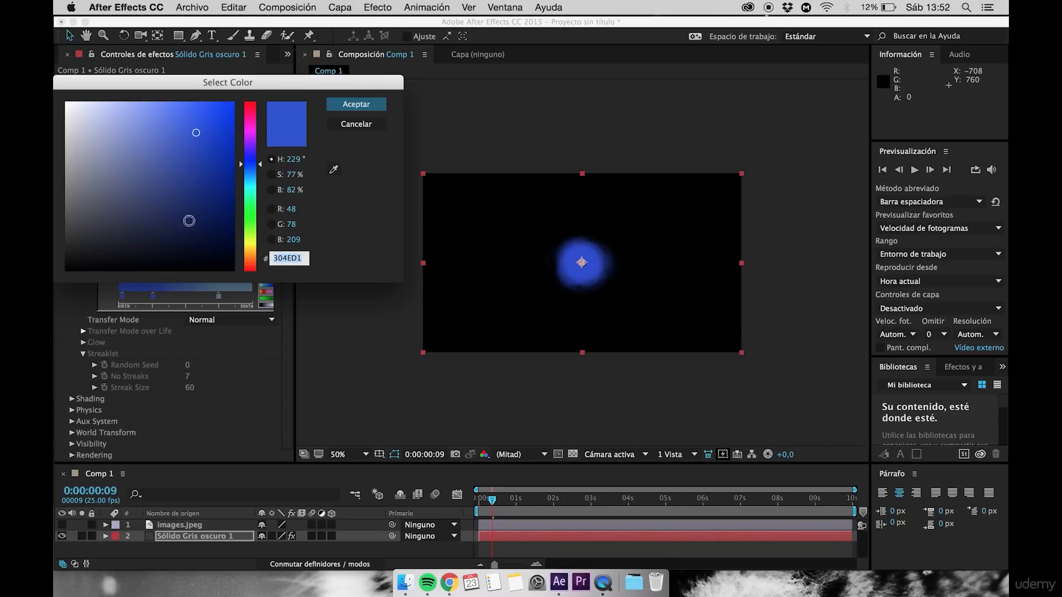
pyautogui.click(250, 215)
pyautogui.click(166, 163)
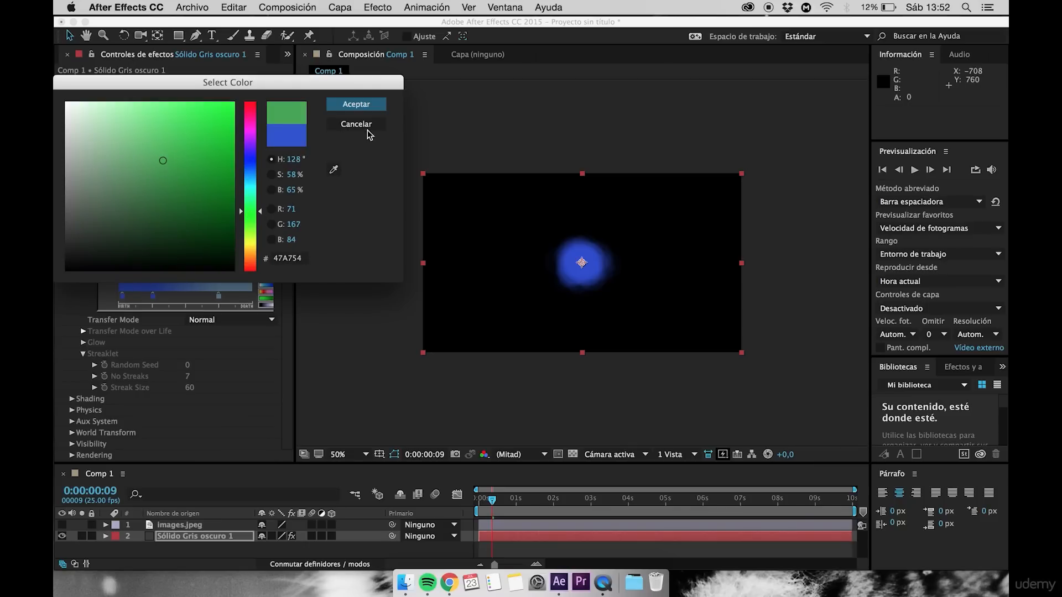
pyautogui.click(356, 105)
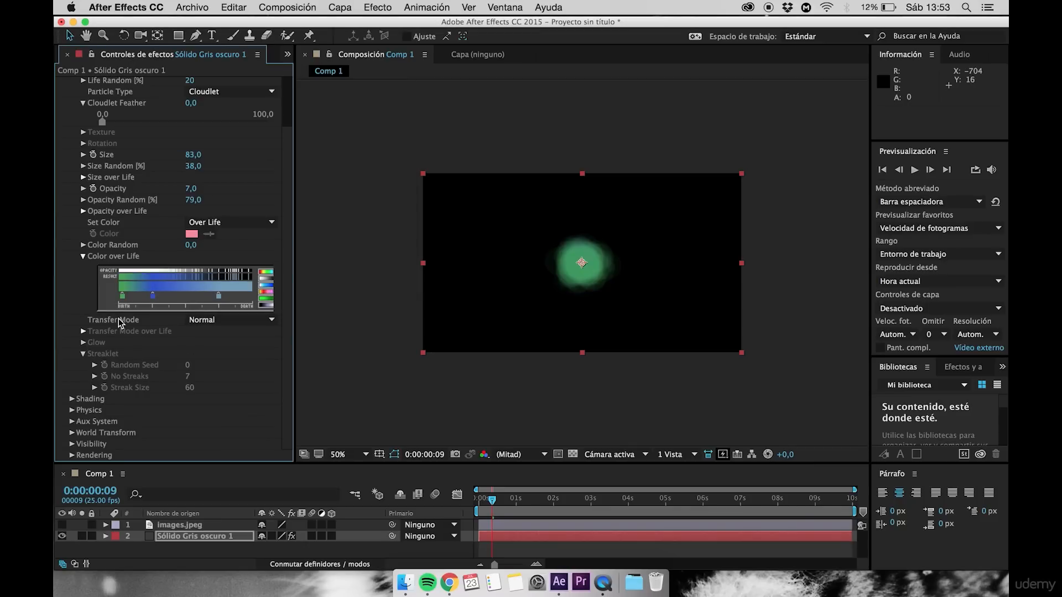
pyautogui.click(123, 302)
pyautogui.moveTo(122, 302); pyautogui.dragTo(122, 302)
# Try the blue, pink, green and black-to-white gradient presets for Color over Life, ending with the rainbow one
pyautogui.click(266, 289)
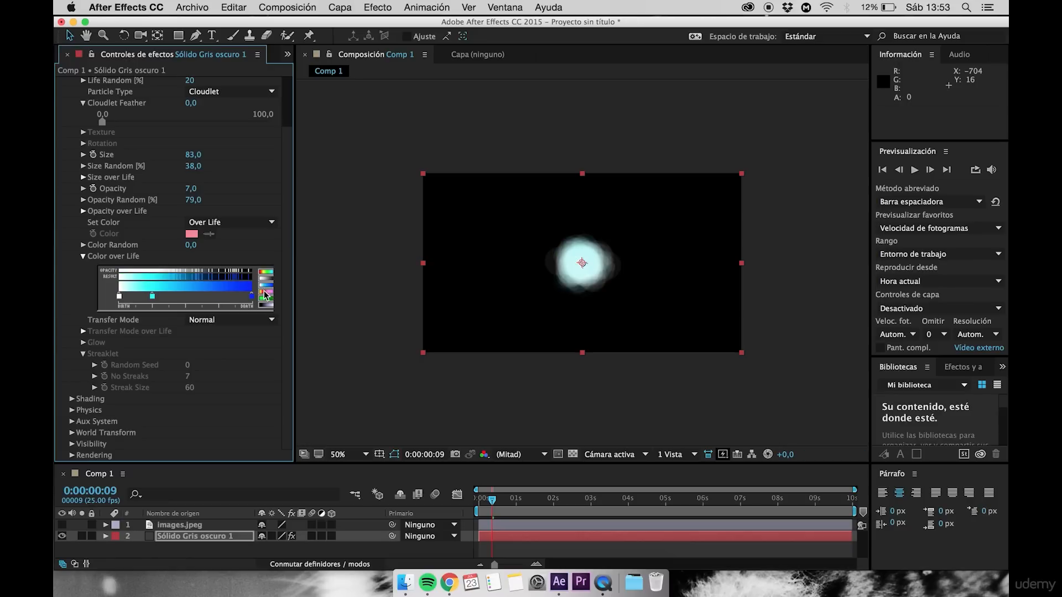
pyautogui.click(264, 292)
pyautogui.click(264, 299)
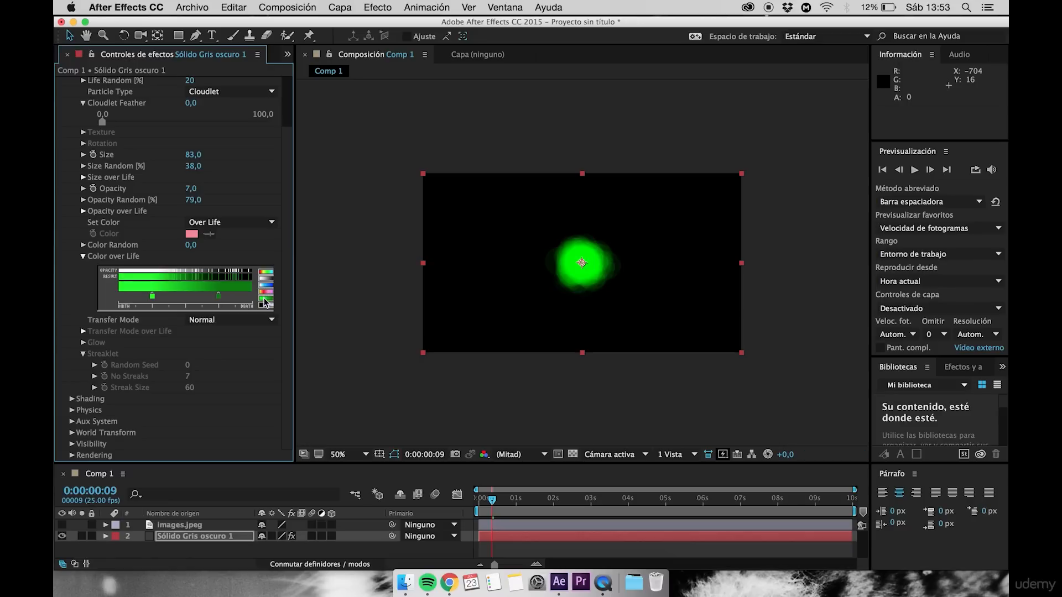
pyautogui.click(265, 305)
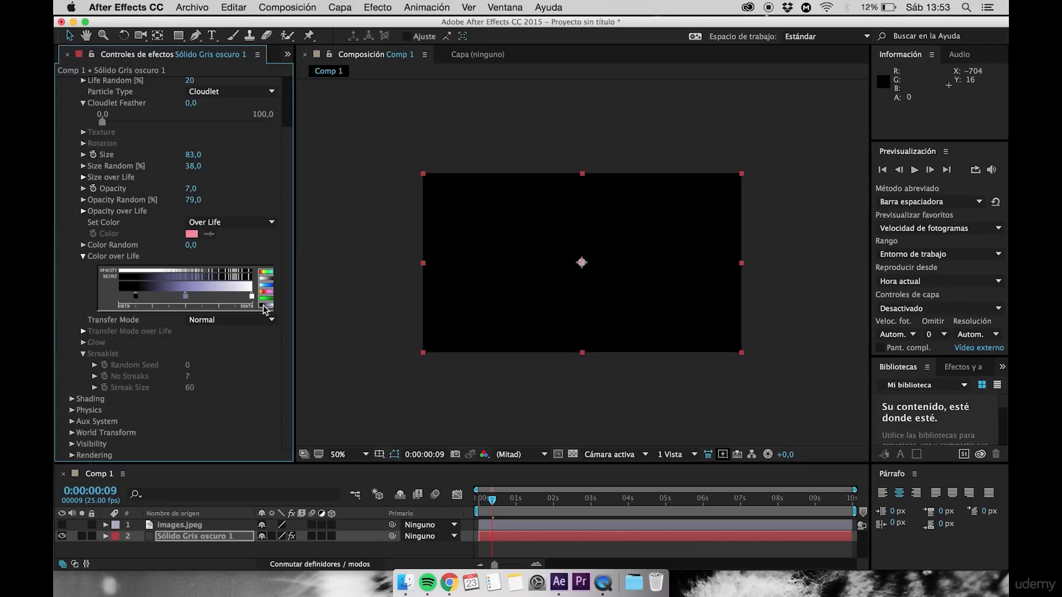
pyautogui.click(267, 273)
# Switch Set Color to Random from Gradient and apply the white-cyan-blue preset to Color over Life
pyautogui.click(205, 225)
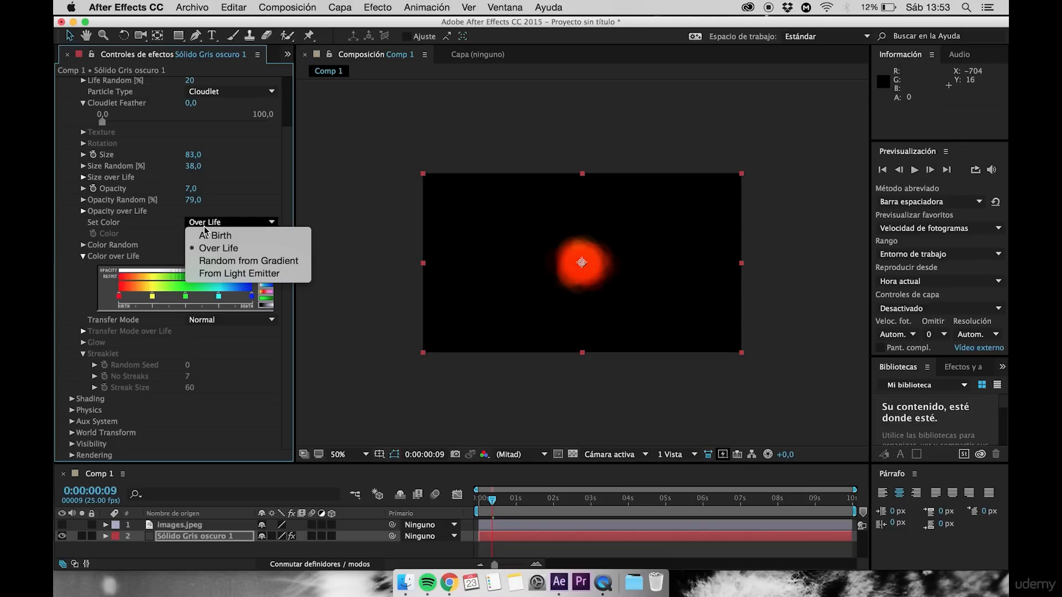
pyautogui.click(254, 262)
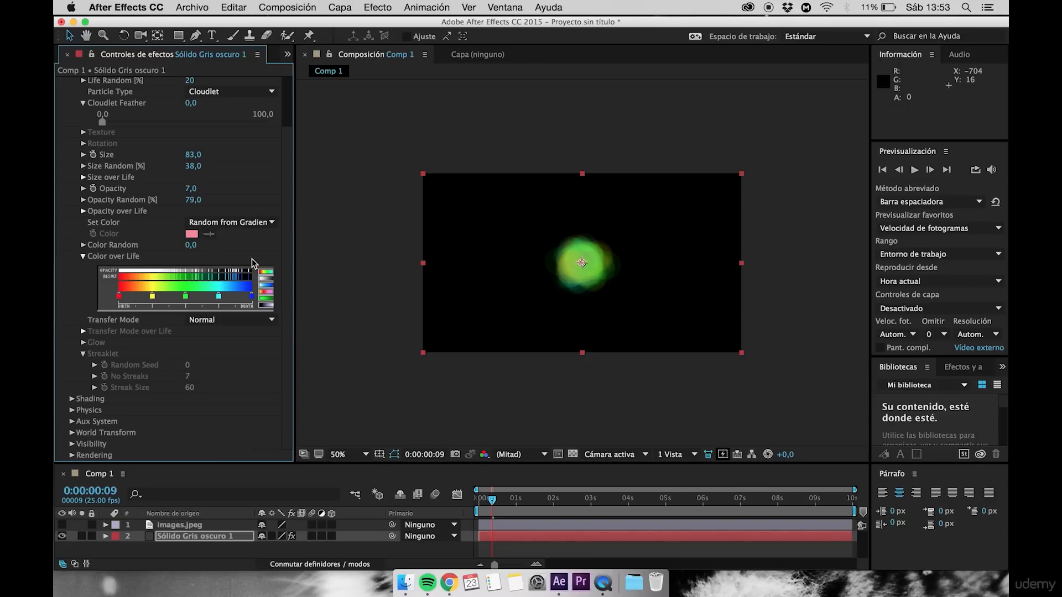
pyautogui.click(268, 292)
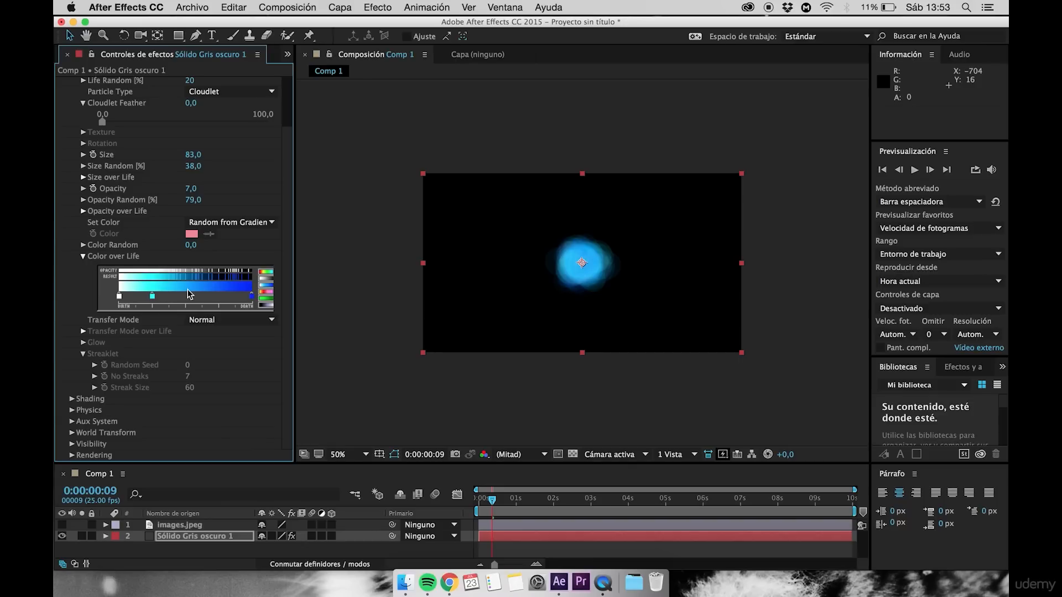
# Set Color Random to 65,0 and scrub the animation to 0:00:00:19
pyautogui.click(84, 245)
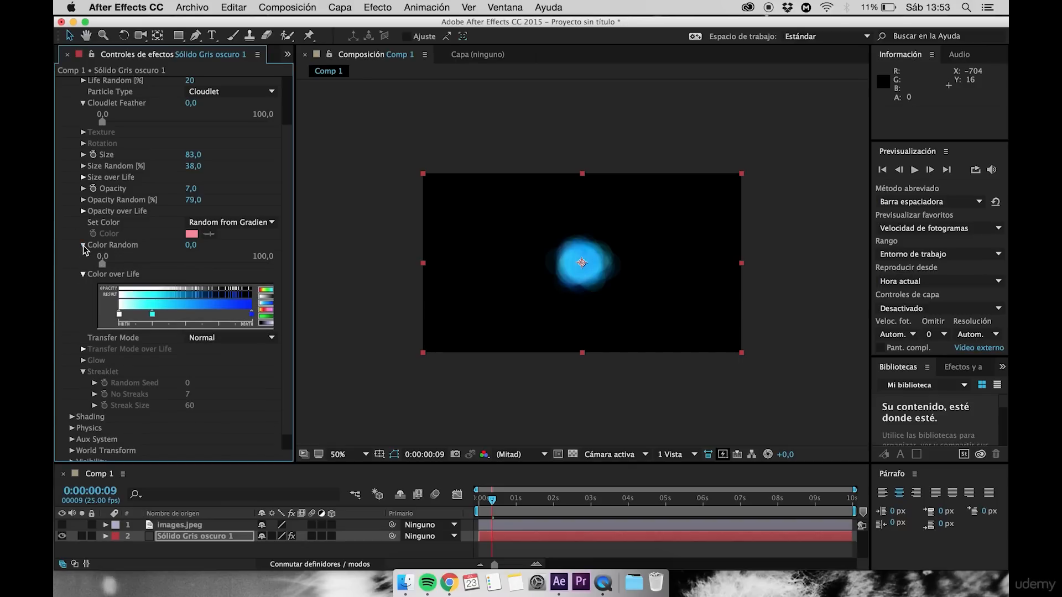
pyautogui.click(191, 252)
pyautogui.moveTo(190, 252); pyautogui.dragTo(236, 254)
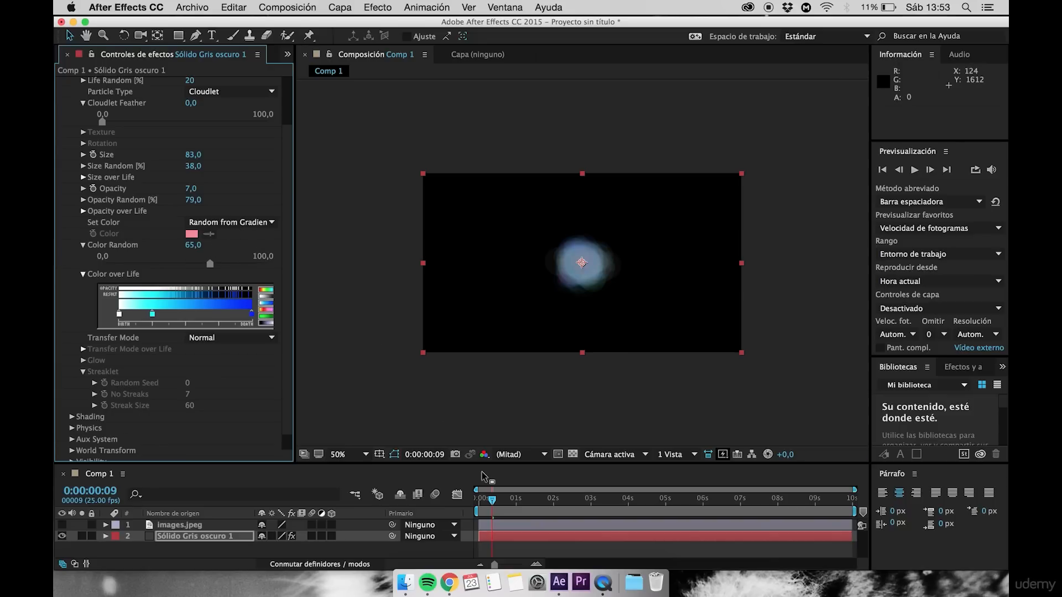
pyautogui.moveTo(491, 500)
pyautogui.mouseDown()
pyautogui.moveTo(668, 504)
pyautogui.moveTo(507, 503)
pyautogui.mouseUp()
pyautogui.click(228, 223)
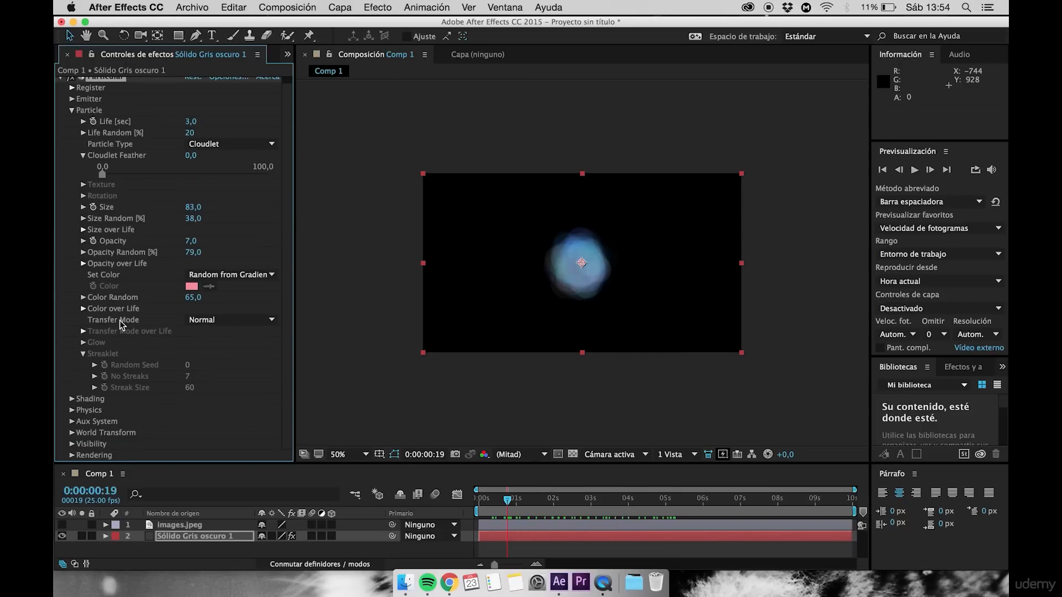
pyautogui.click(229, 321)
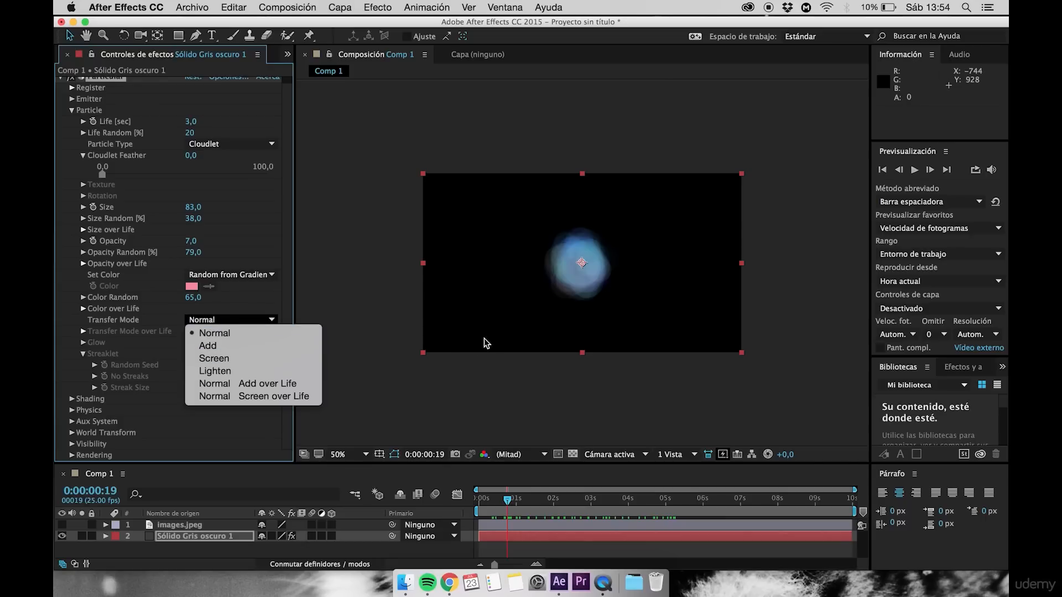
pyautogui.click(255, 308)
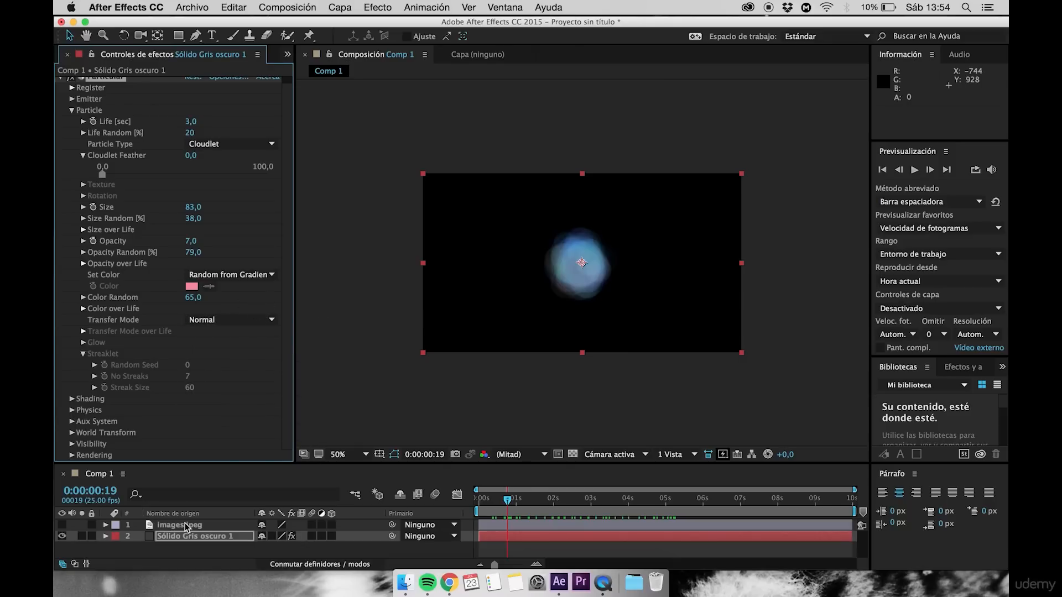
# Make the images.jpeg layer visible, place it beneath the particle solid, and scale it to 426,0%
pyautogui.click(162, 527)
pyautogui.click(63, 526)
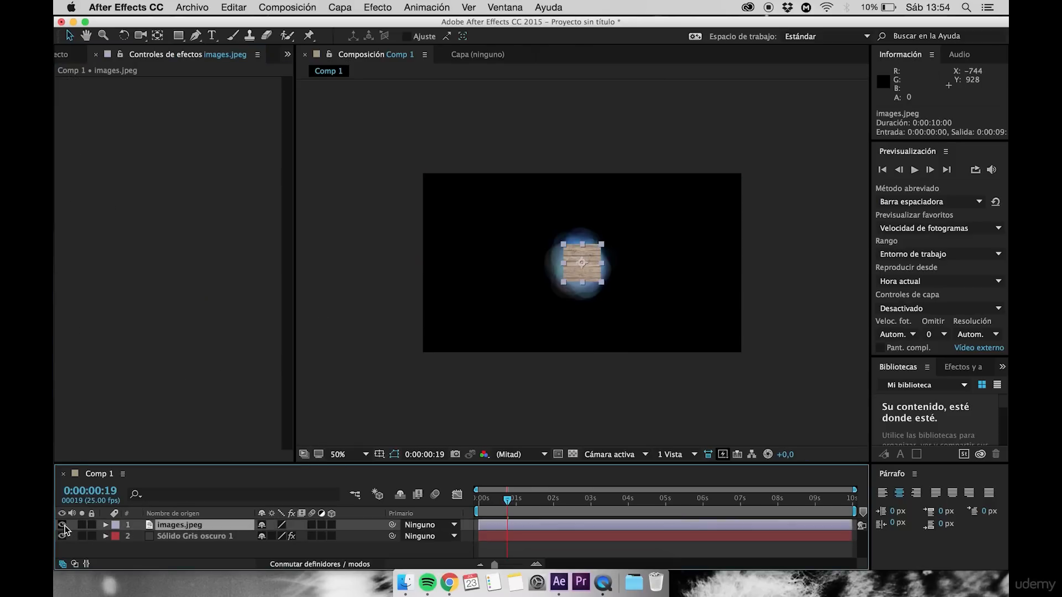
pyautogui.moveTo(160, 528); pyautogui.dragTo(165, 545)
pyautogui.press('s')
pyautogui.moveTo(279, 548); pyautogui.dragTo(470, 524)
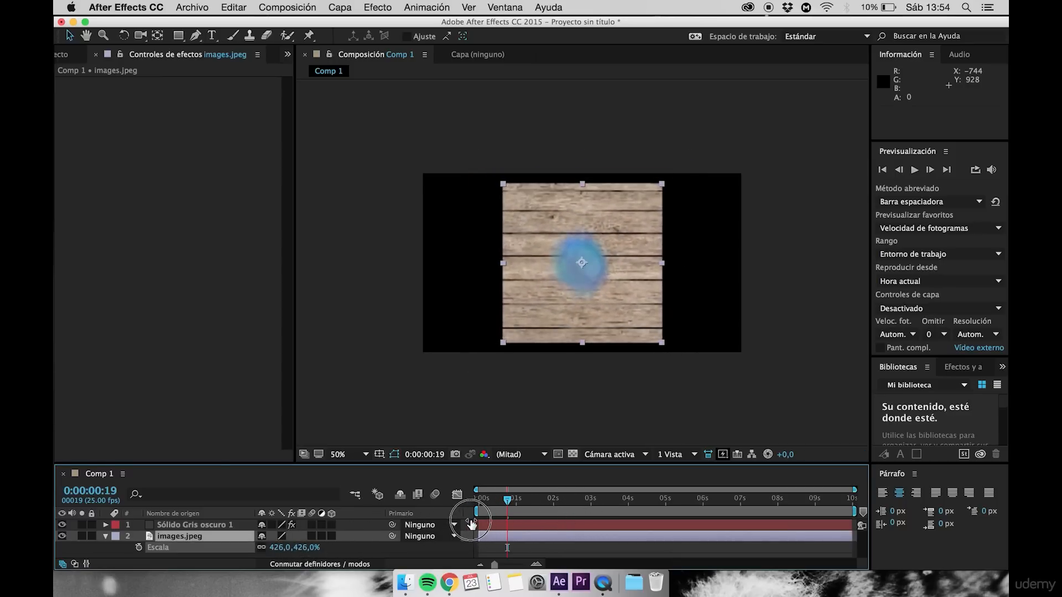
# Try the Add transfer mode on the particles of Sólido Gris oscuro 1 and scrub through the animation
pyautogui.click(212, 527)
pyautogui.click(215, 324)
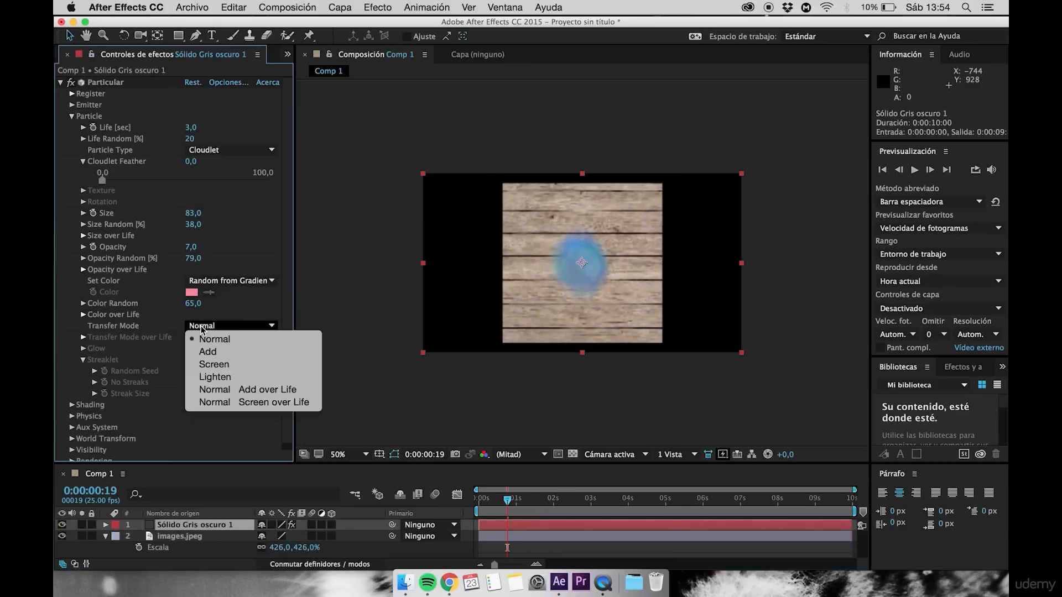
pyautogui.click(211, 355)
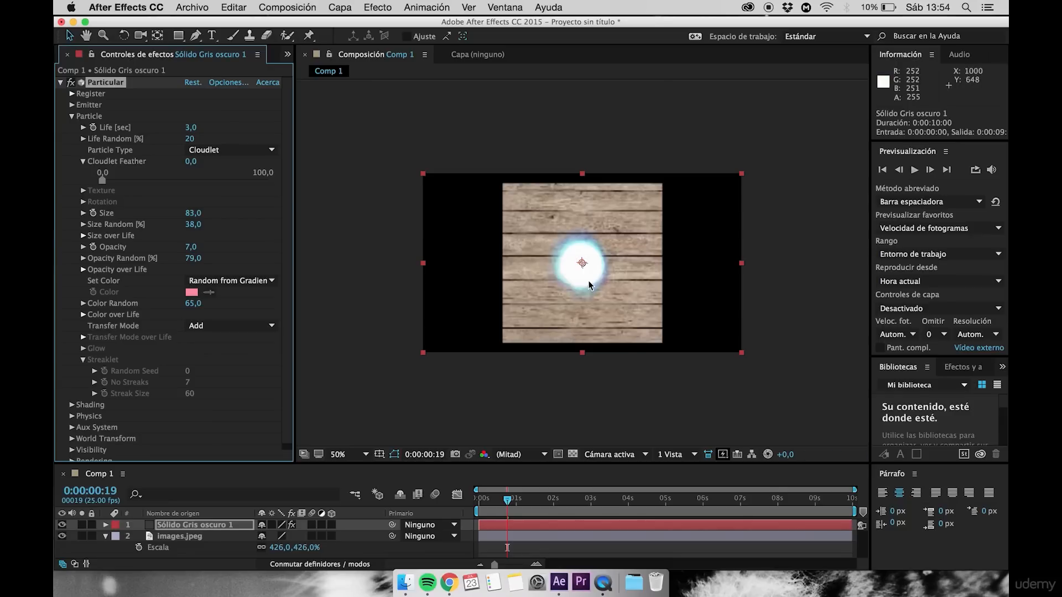
pyautogui.moveTo(508, 500); pyautogui.dragTo(540, 500)
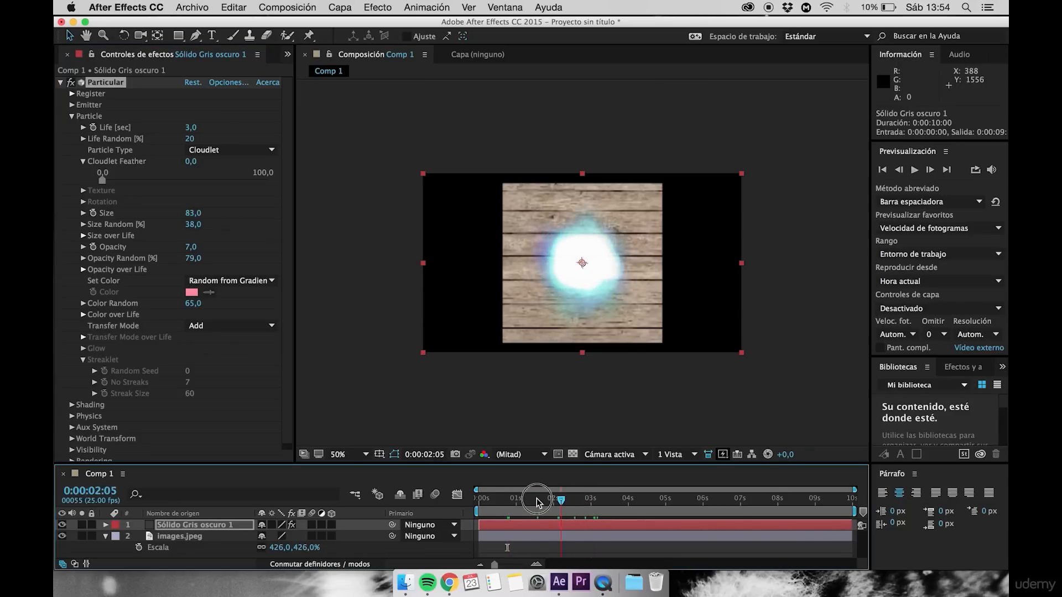
# Try the Screen, Lighten, Normal Add over Life and Normal Screen over Life transfer modes, and return to Normal
pyautogui.click(218, 325)
pyautogui.click(209, 365)
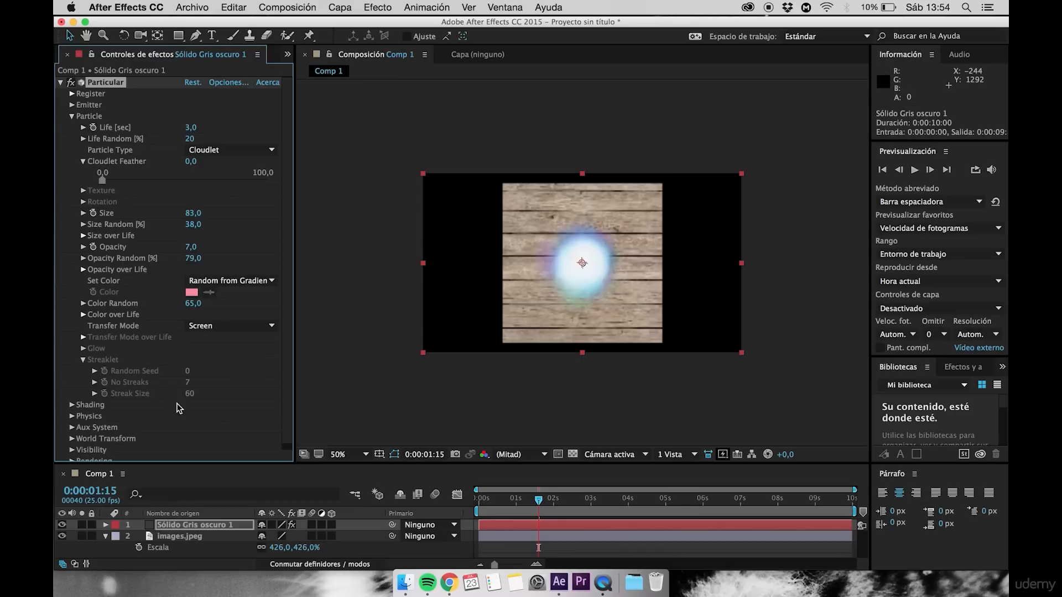
pyautogui.click(208, 325)
pyautogui.click(224, 377)
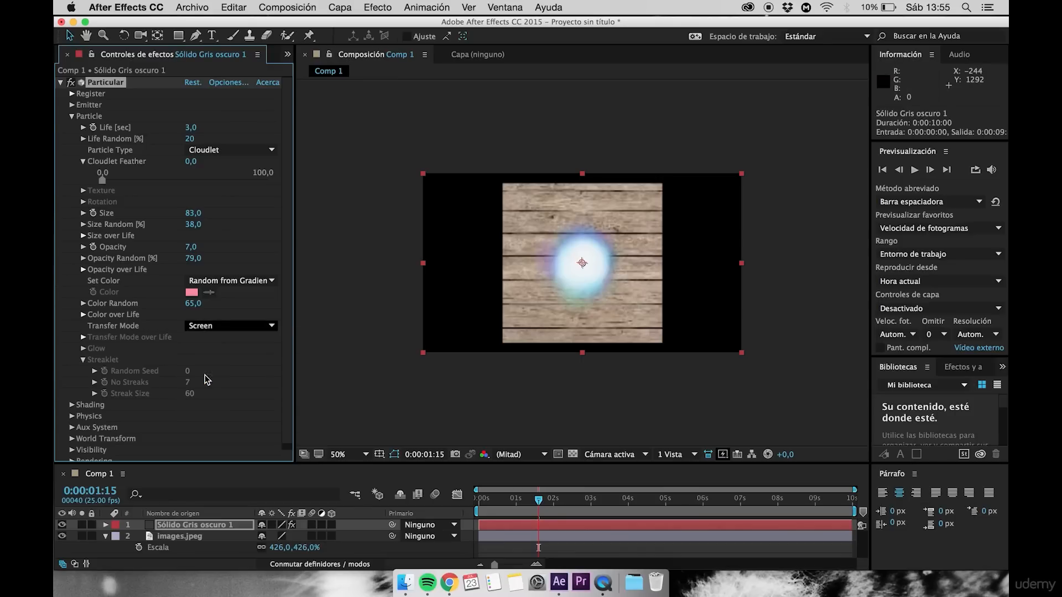
pyautogui.click(224, 329)
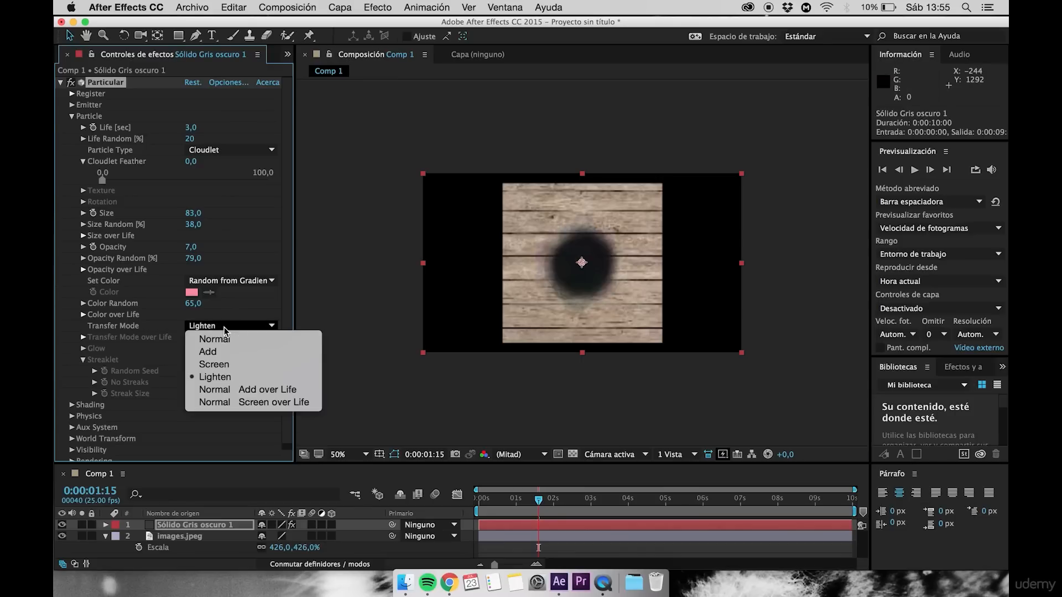
pyautogui.click(224, 390)
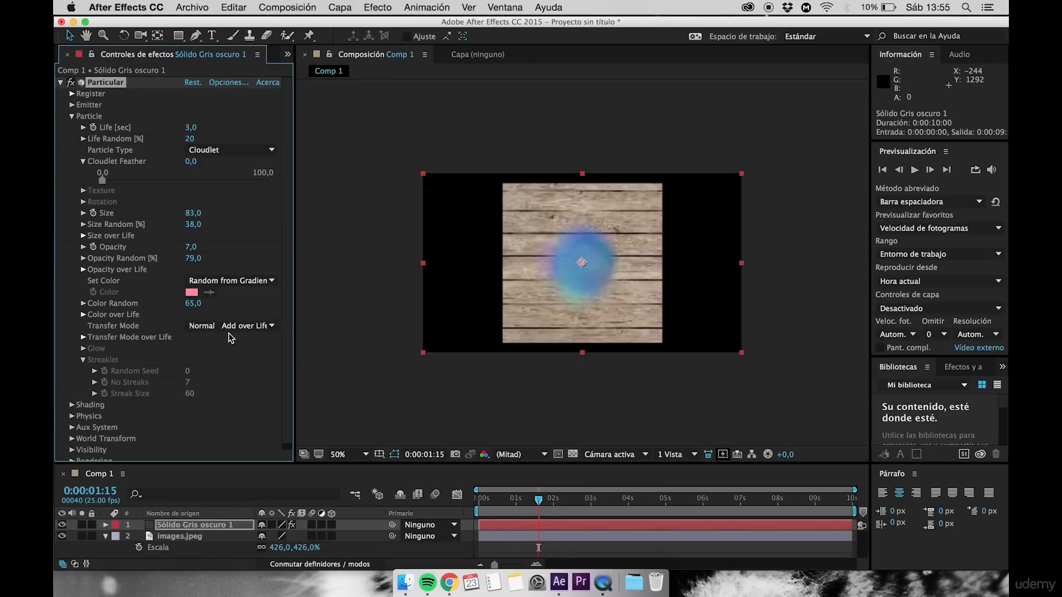
pyautogui.click(229, 325)
pyautogui.click(235, 403)
pyautogui.click(230, 327)
pyautogui.click(202, 336)
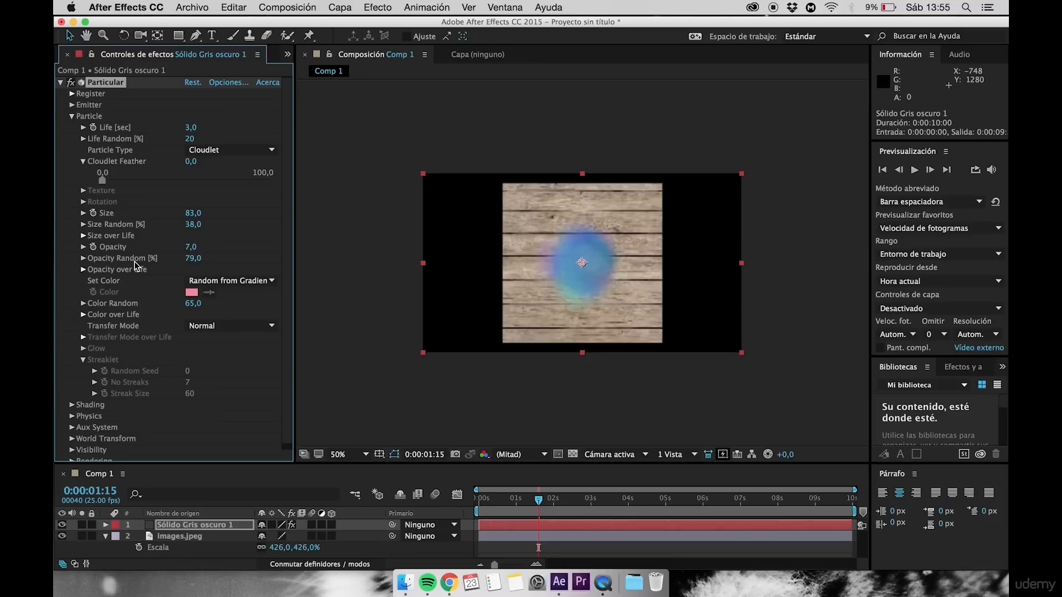
# Change the particle type to Glow Sphere (No DOF)
pyautogui.click(235, 151)
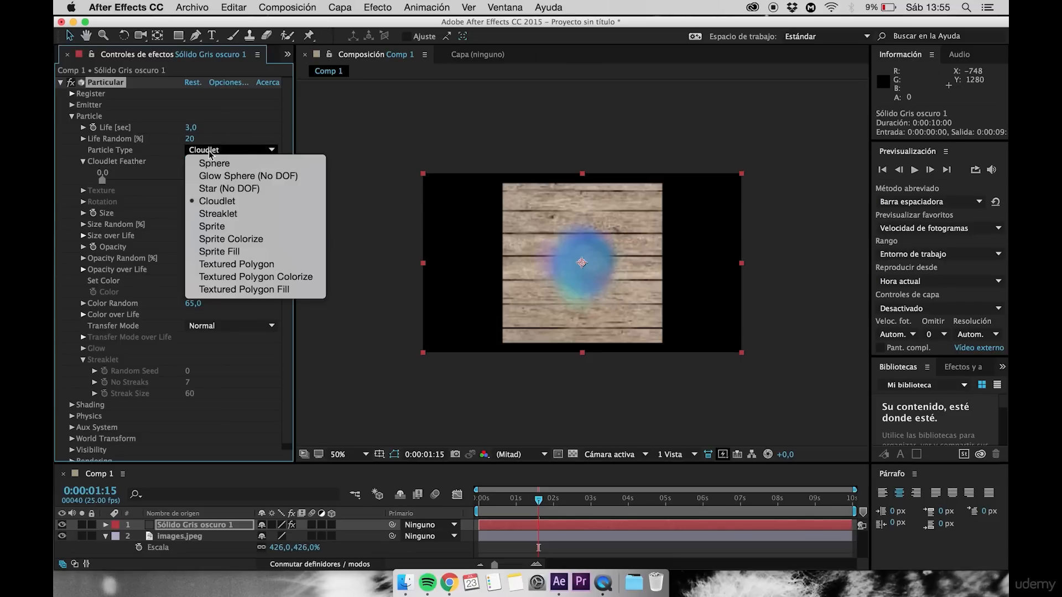
pyautogui.click(221, 176)
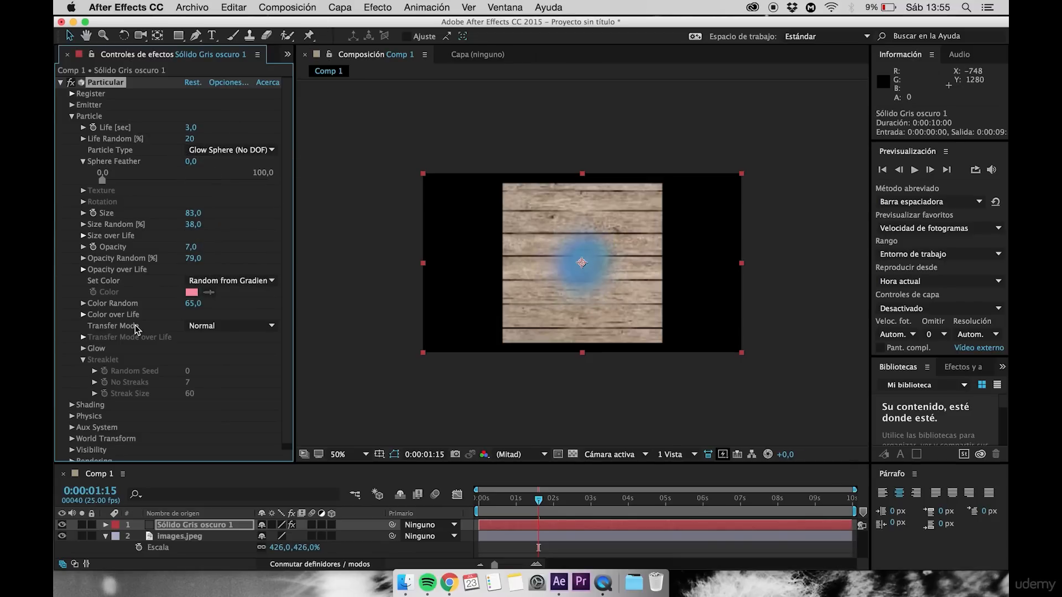
# Set the particles' glow size to 740 and colour them At Birth in white (FFFFFF)
pyautogui.click(82, 349)
pyautogui.moveTo(194, 366); pyautogui.dragTo(229, 364)
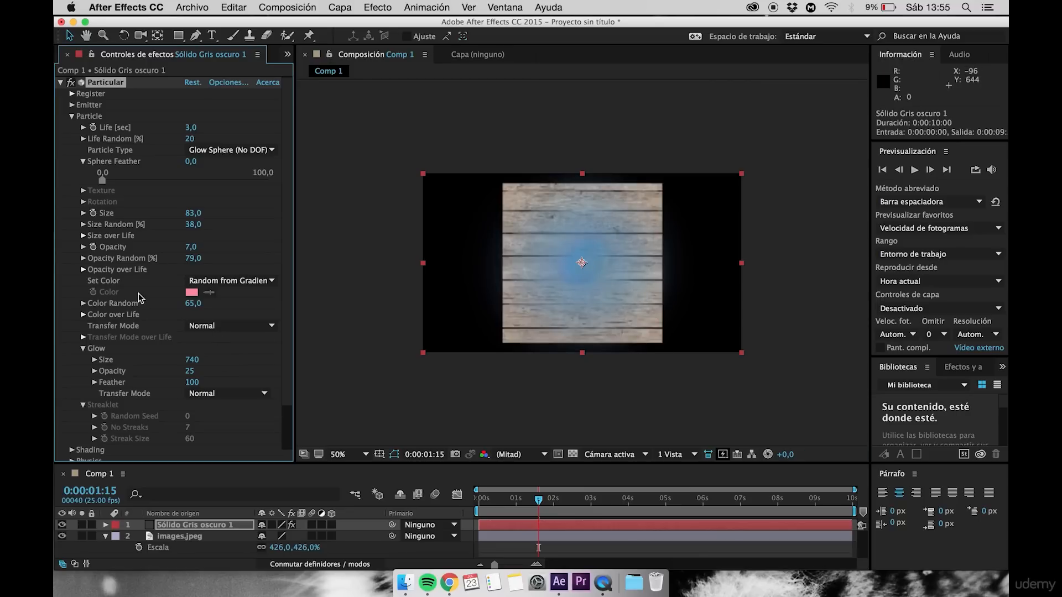
pyautogui.click(271, 280)
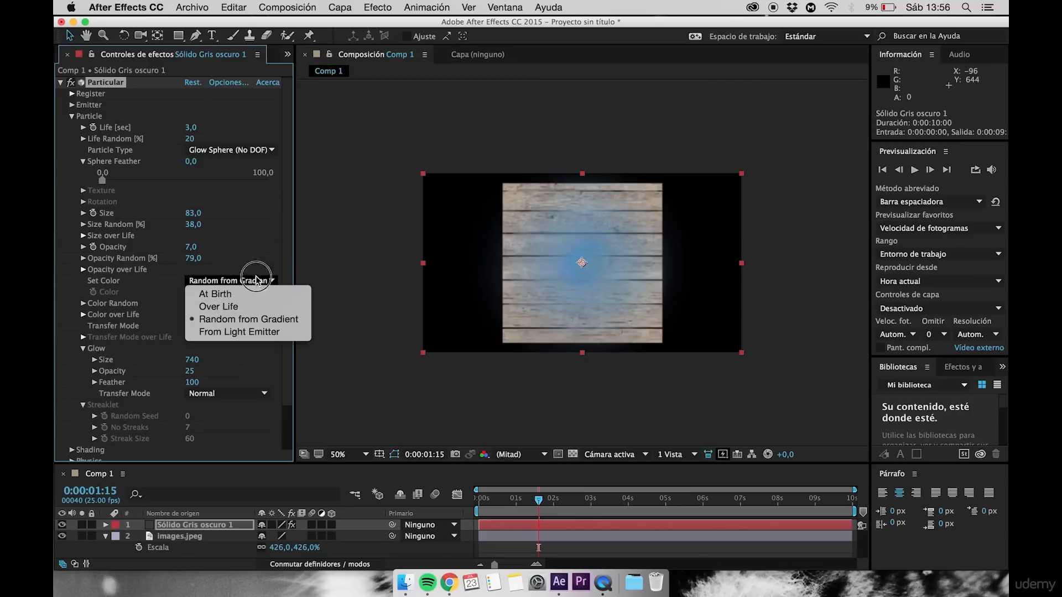
pyautogui.click(213, 297)
pyautogui.click(191, 292)
pyautogui.moveTo(121, 175); pyautogui.dragTo(62, 88)
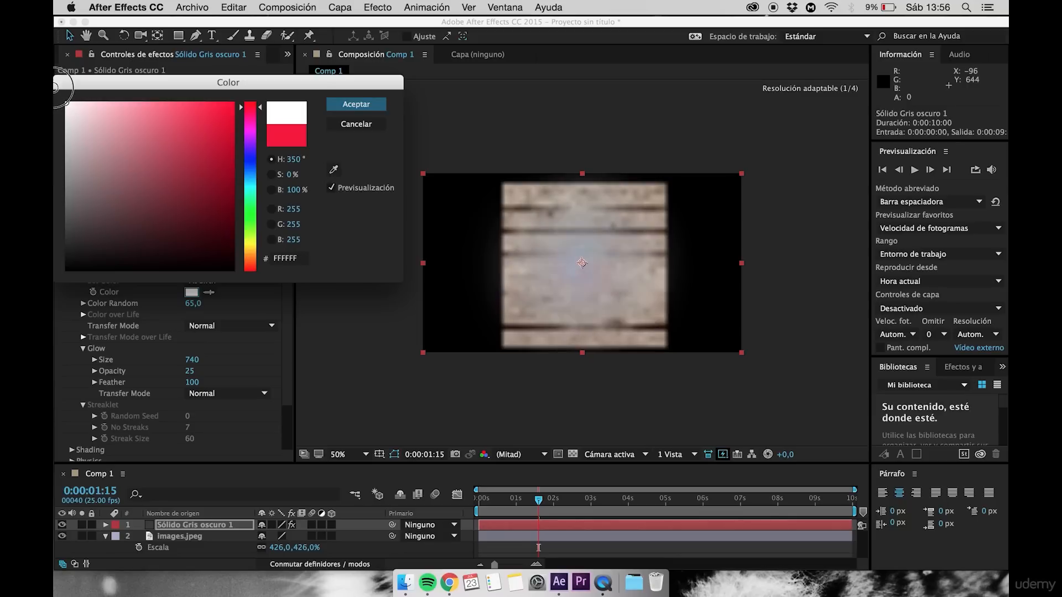
pyautogui.click(367, 106)
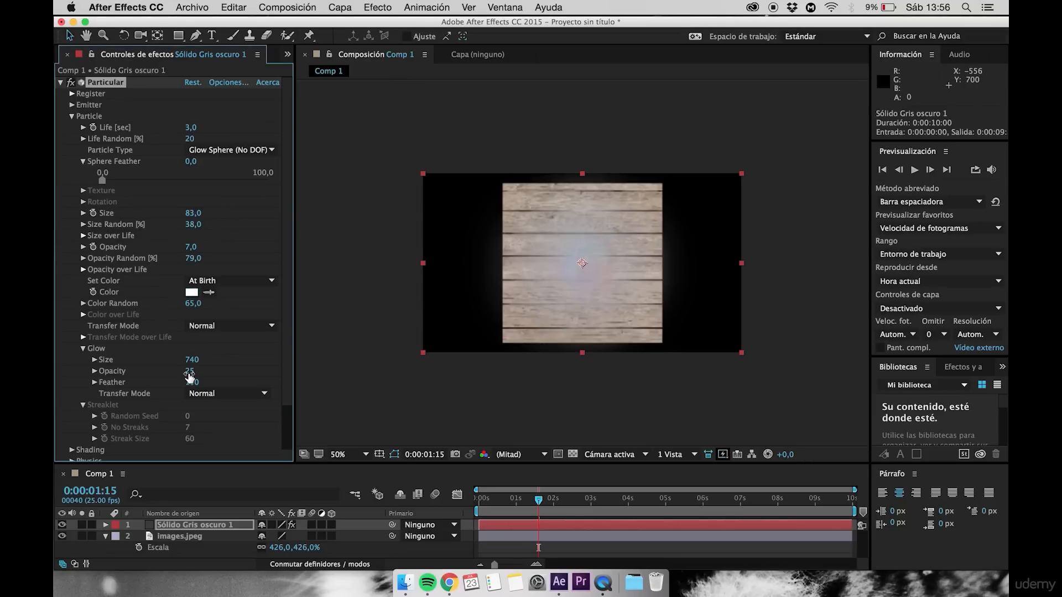
# Try a glow opacity of 100, reduce it to 26, and try a glow feather of 45
pyautogui.moveTo(190, 371); pyautogui.dragTo(254, 374)
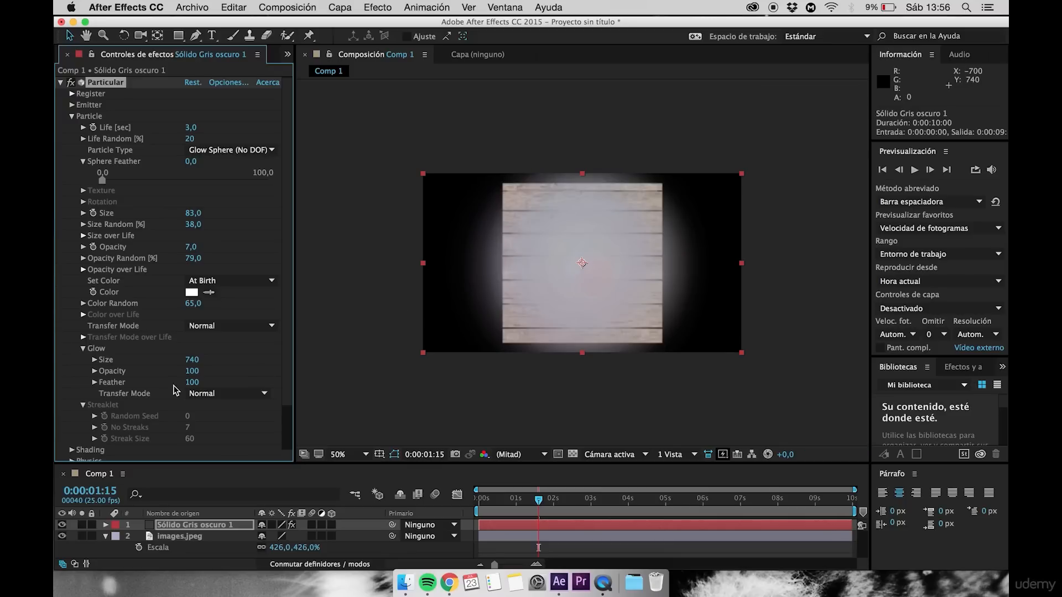
pyautogui.moveTo(192, 371); pyautogui.dragTo(145, 374)
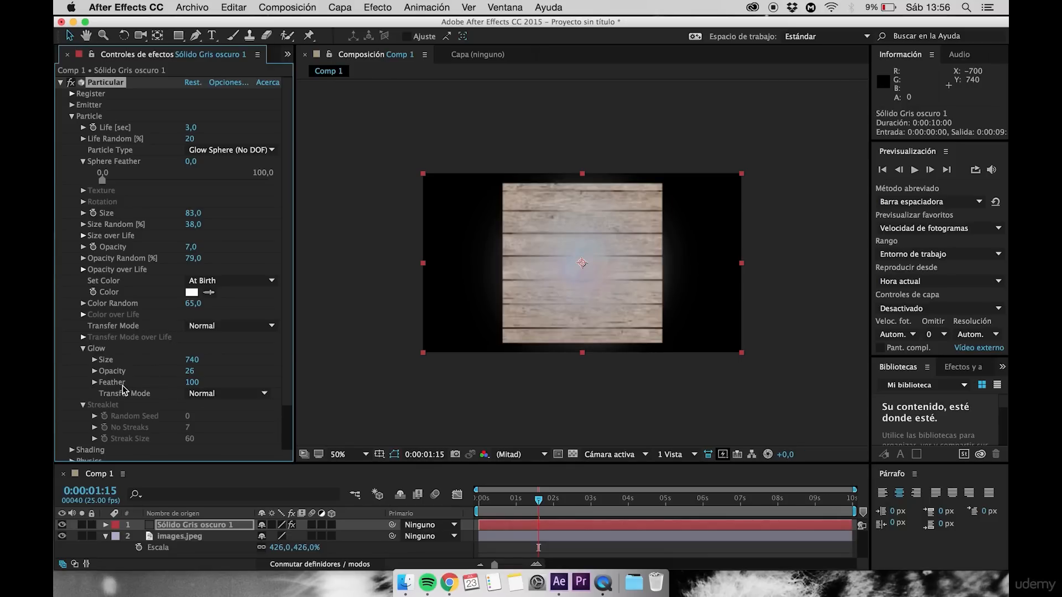
pyautogui.moveTo(193, 382)
pyautogui.mouseDown()
pyautogui.moveTo(147, 386)
pyautogui.moveTo(273, 380)
pyautogui.moveTo(187, 372)
pyautogui.moveTo(207, 368)
pyautogui.mouseUp()
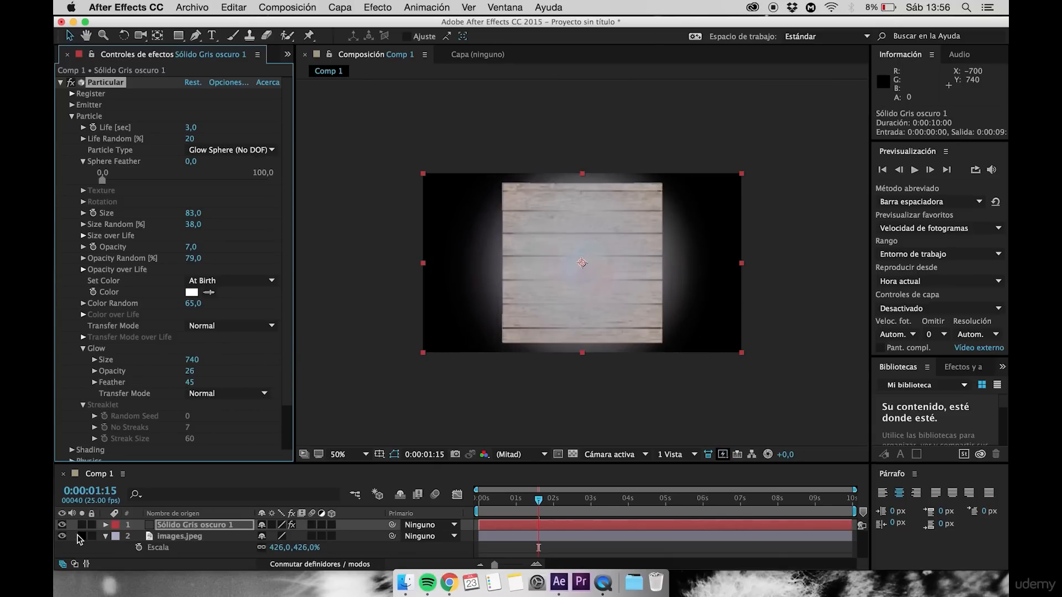
# Hide the images.jpeg layer and set the glow to size 580, opacity 46 and feather 63
pyautogui.click(62, 537)
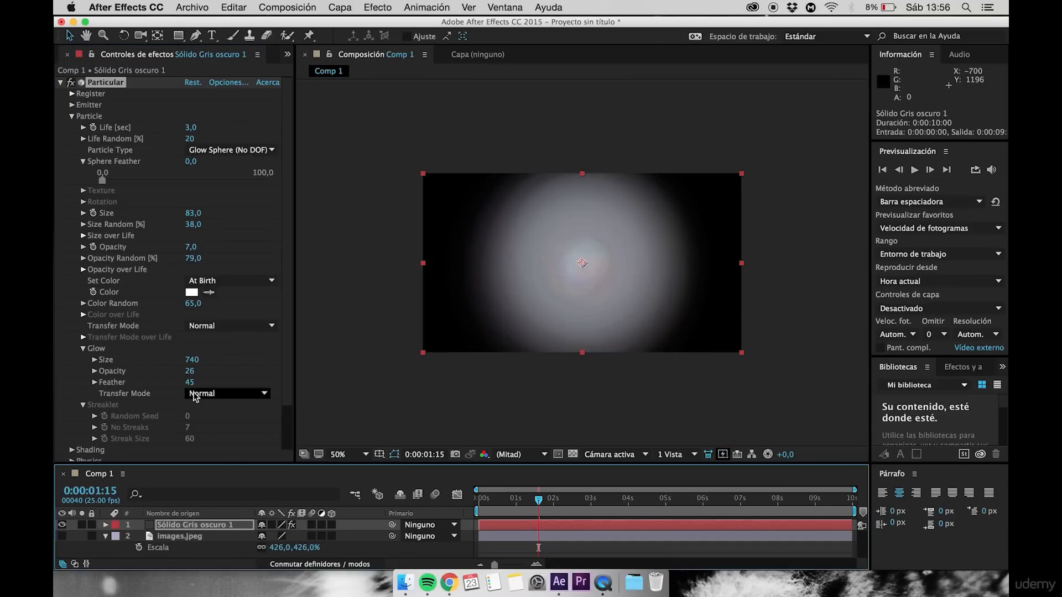
pyautogui.moveTo(193, 385)
pyautogui.mouseDown()
pyautogui.moveTo(225, 386)
pyautogui.moveTo(201, 387)
pyautogui.moveTo(198, 372)
pyautogui.mouseUp()
pyautogui.moveTo(191, 359); pyautogui.dragTo(178, 360)
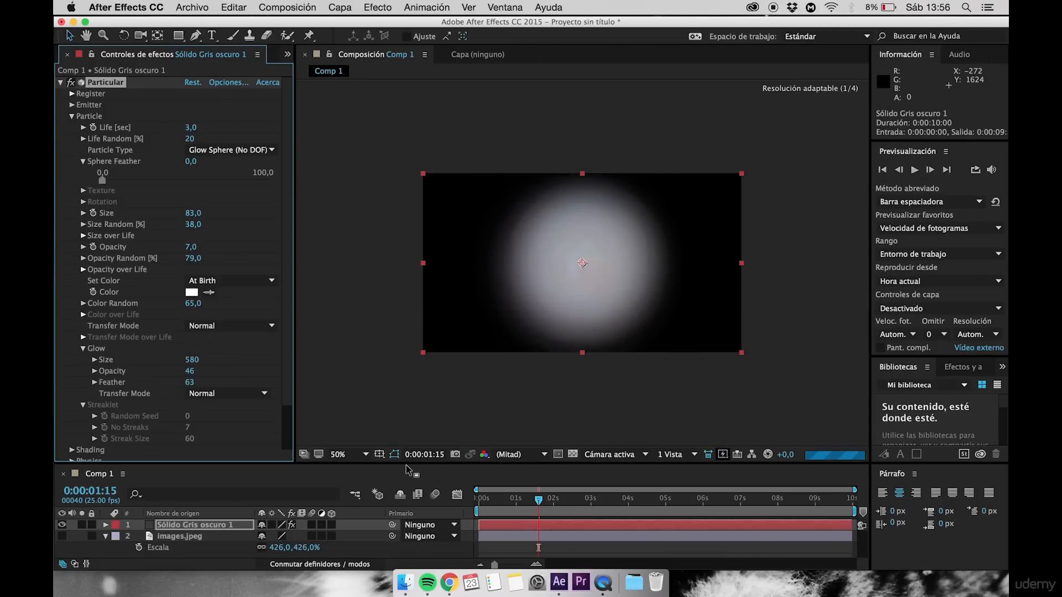
# Preview the glowing particles from near the start of the composition and park the playhead at 0:00:00:16
pyautogui.click(485, 495)
pyautogui.press('space')
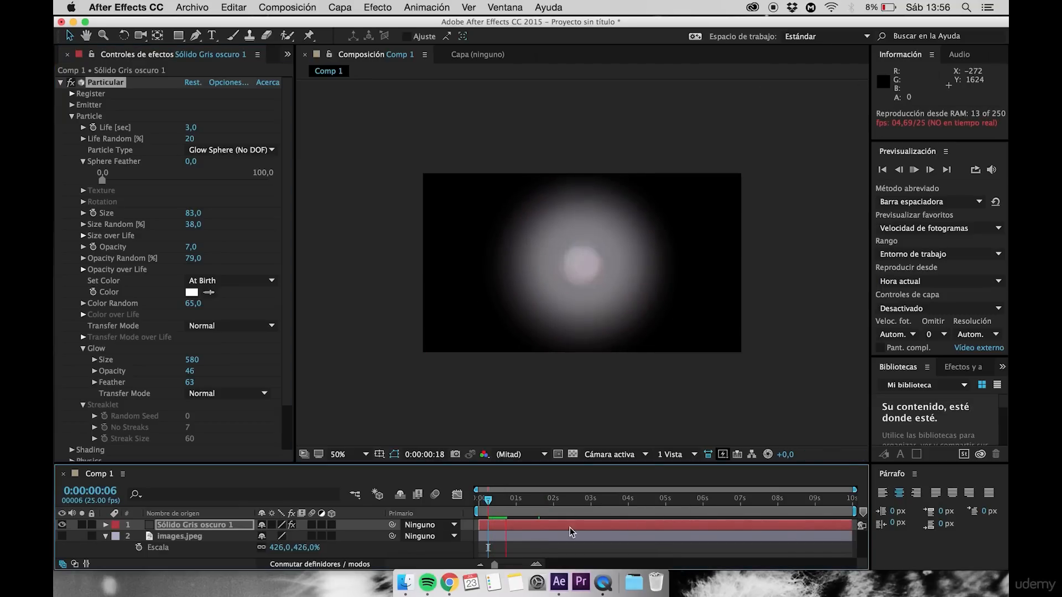
pyautogui.click(503, 508)
pyautogui.moveTo(503, 508)
pyautogui.mouseDown()
pyautogui.moveTo(523, 506)
pyautogui.moveTo(504, 501)
pyautogui.mouseUp()
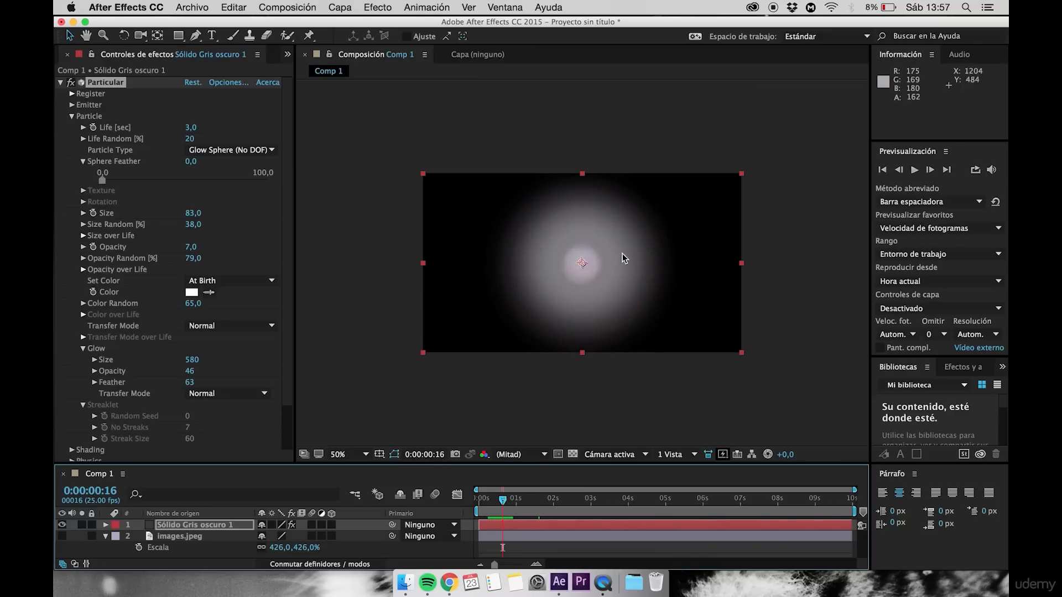
# Collapse the Glow settings, change the particle type to Streaklet, and expand the Streaklet settings
pyautogui.scroll(-2, 151, 336)
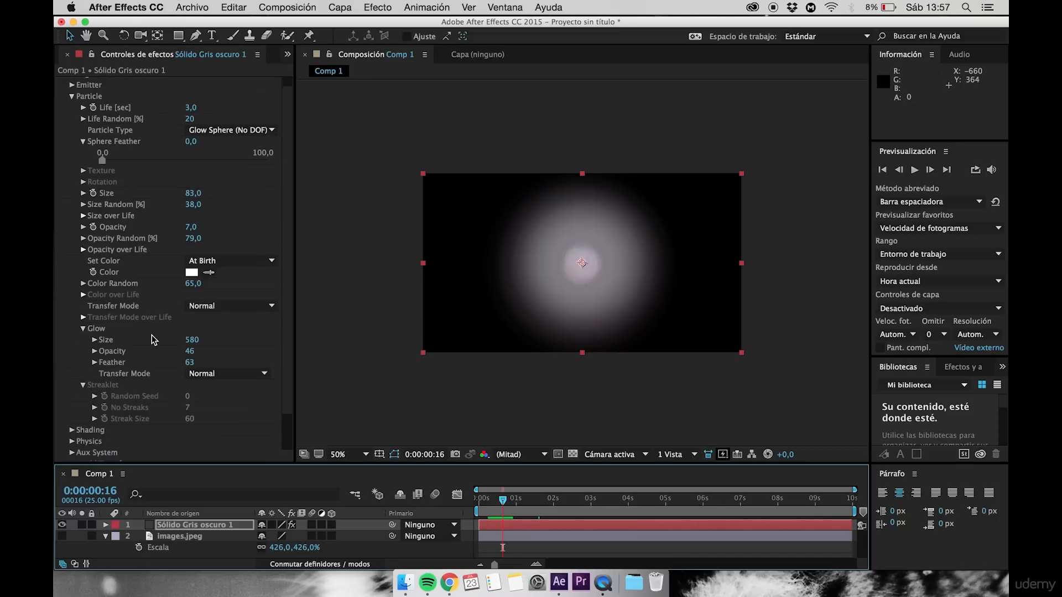
pyautogui.click(83, 323)
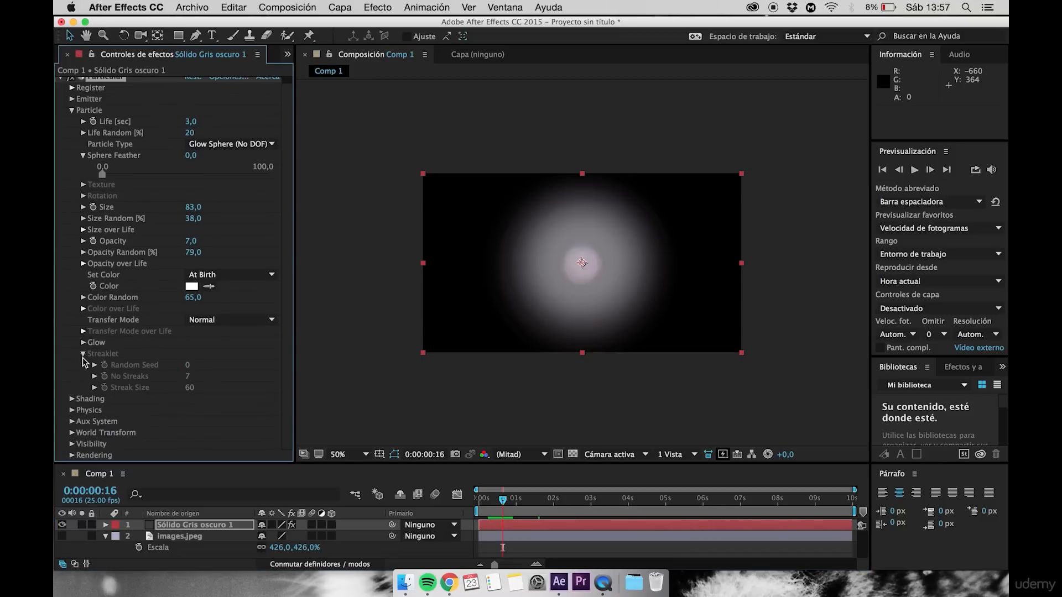
pyautogui.click(83, 354)
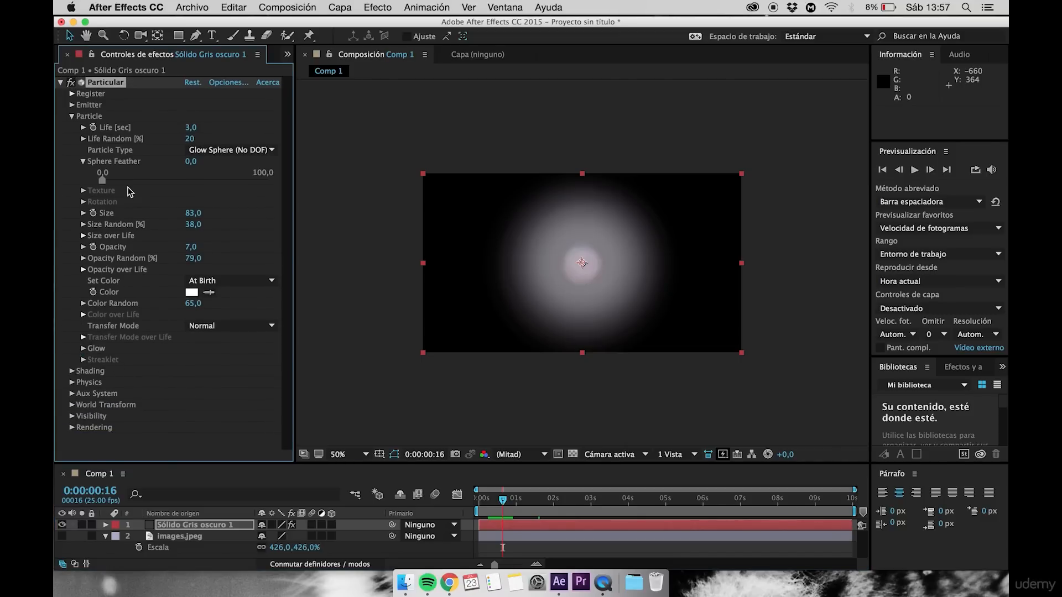
pyautogui.click(245, 152)
pyautogui.click(216, 214)
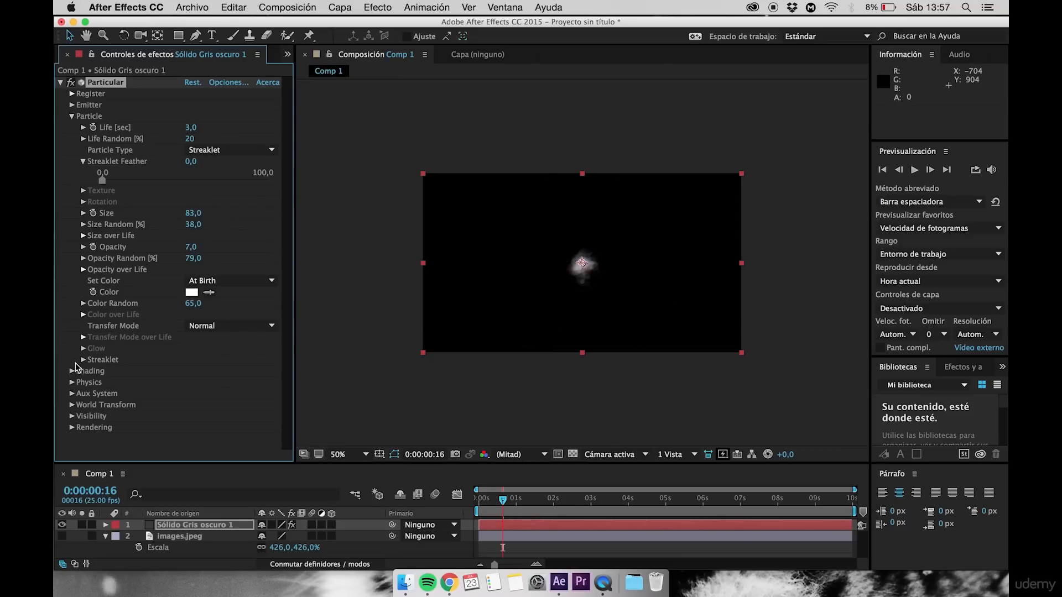
pyautogui.click(83, 360)
pyautogui.scroll(-1, 129, 361)
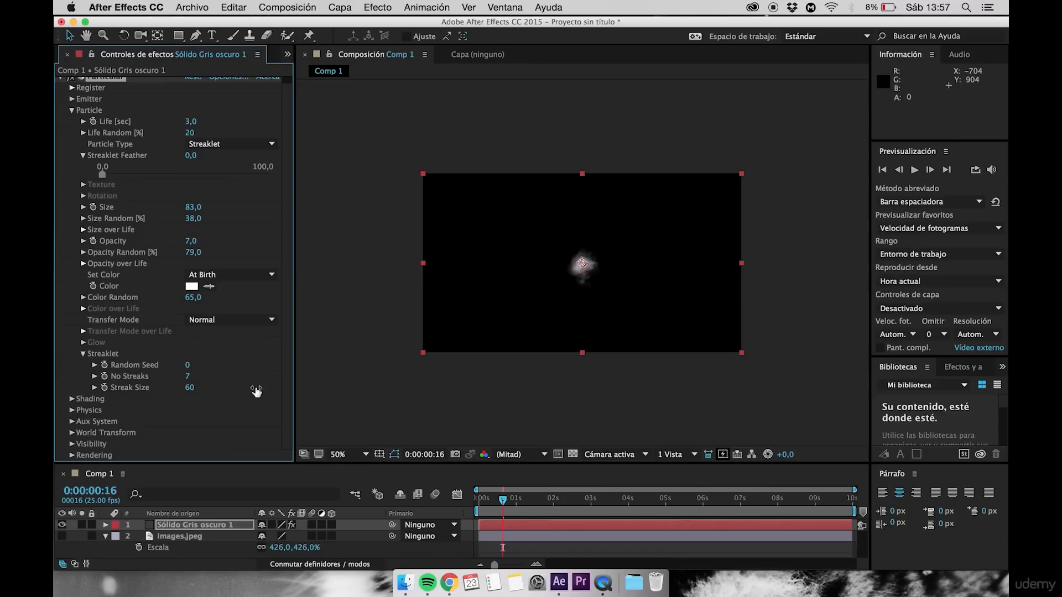
# Set the Streaklet random seed to 230 and preview the animation from near the start
pyautogui.moveTo(493, 492); pyautogui.dragTo(559, 503)
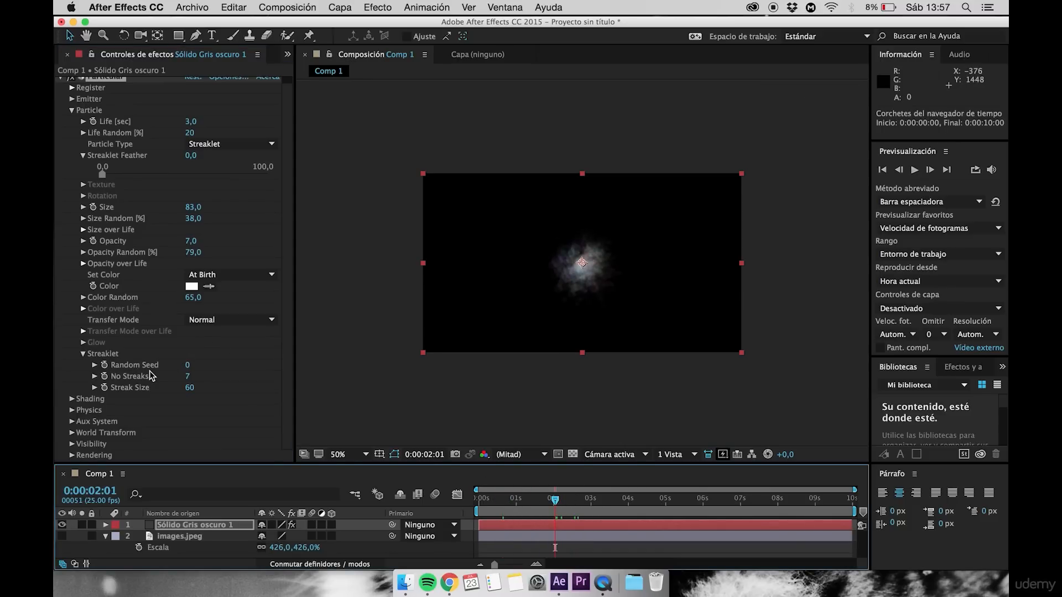
pyautogui.moveTo(187, 366); pyautogui.dragTo(206, 371)
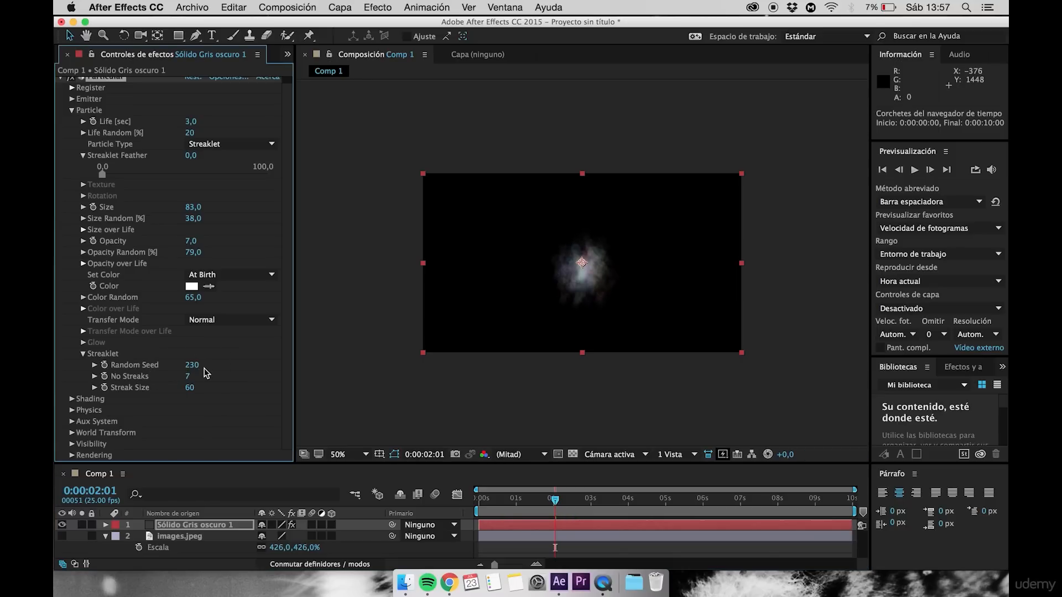
pyautogui.click(484, 501)
pyautogui.press('space')
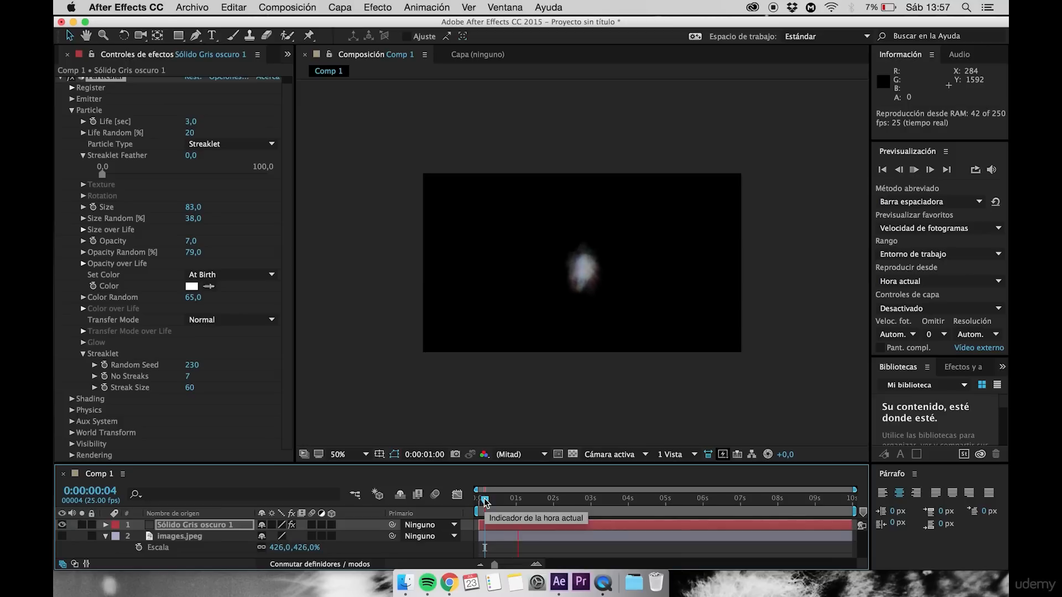
pyautogui.press('space')
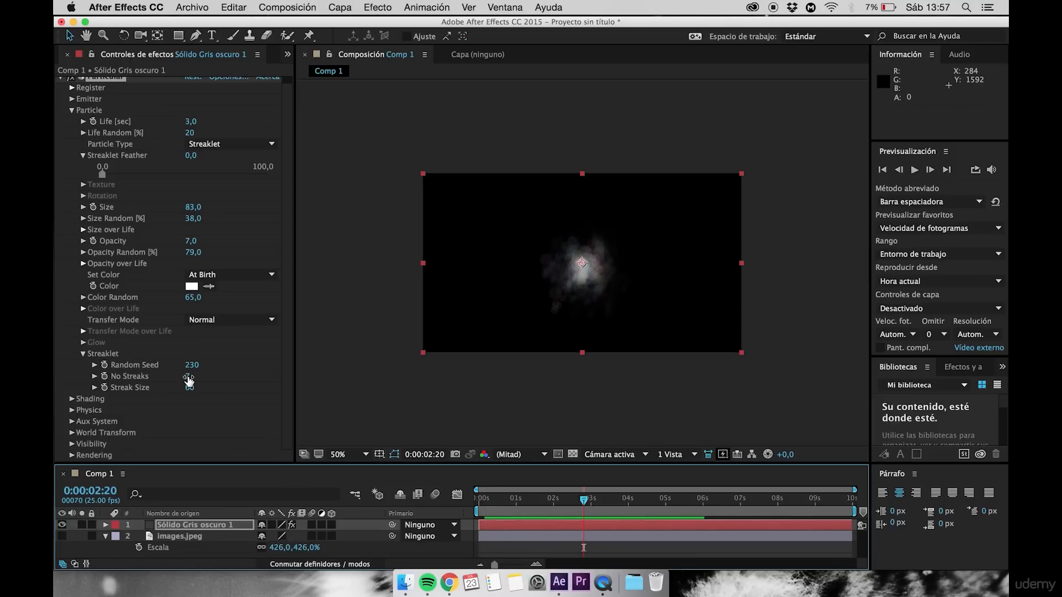
# Set the number of streaks to 13 and preview part of the animation
pyautogui.moveTo(189, 381); pyautogui.dragTo(230, 382)
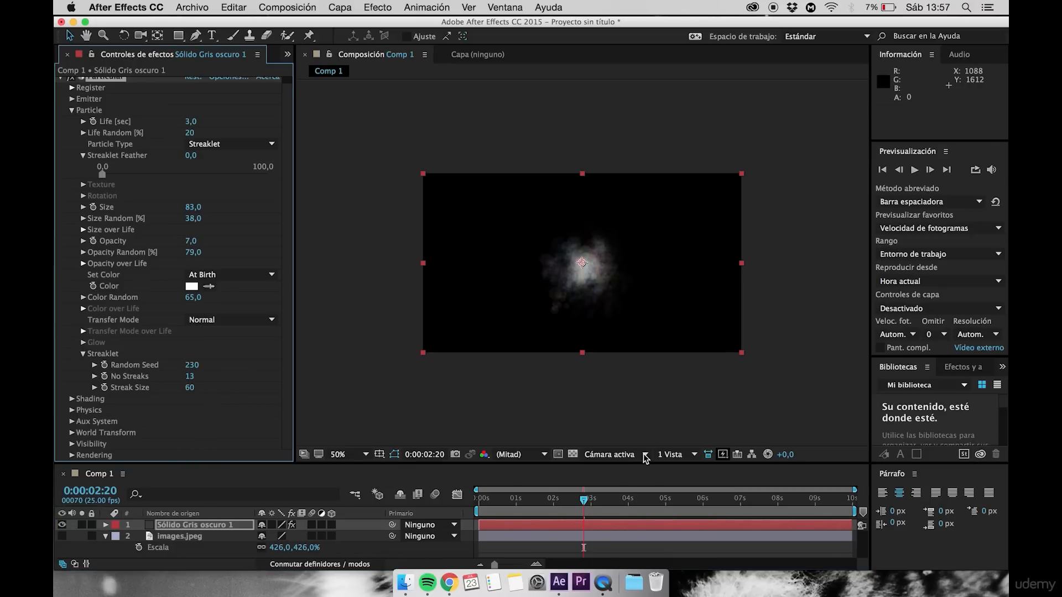
pyautogui.click(538, 500)
pyautogui.press('space')
pyautogui.press('space')
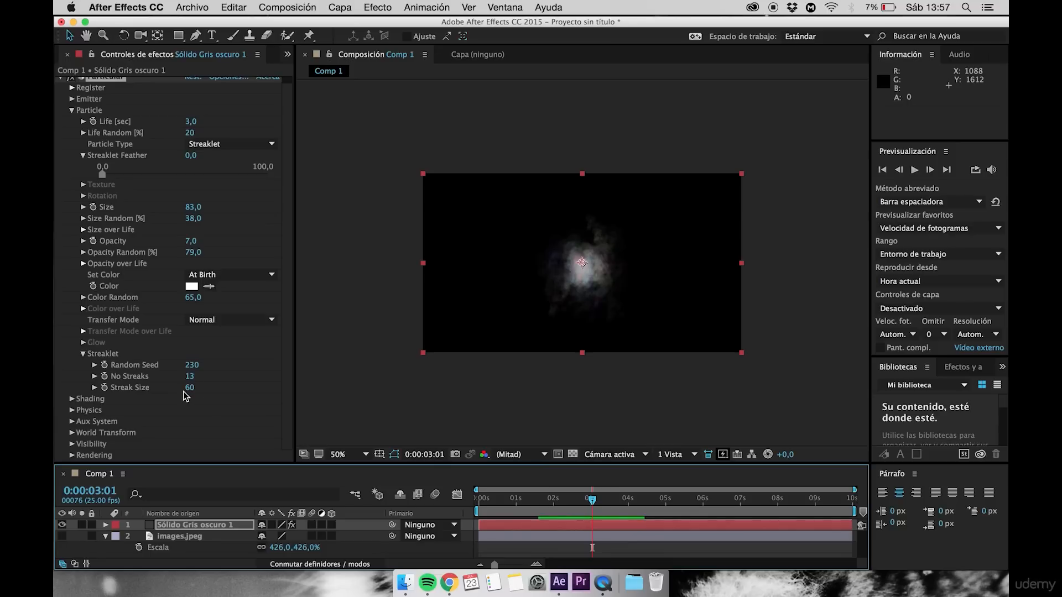
# Adjust the streak size and collapse the Streaklet settings, keeping the Particle settings expanded
pyautogui.moveTo(195, 393)
pyautogui.mouseDown()
pyautogui.moveTo(238, 393)
pyautogui.moveTo(169, 393)
pyautogui.moveTo(254, 387)
pyautogui.moveTo(190, 390)
pyautogui.mouseUp()
pyautogui.click(83, 355)
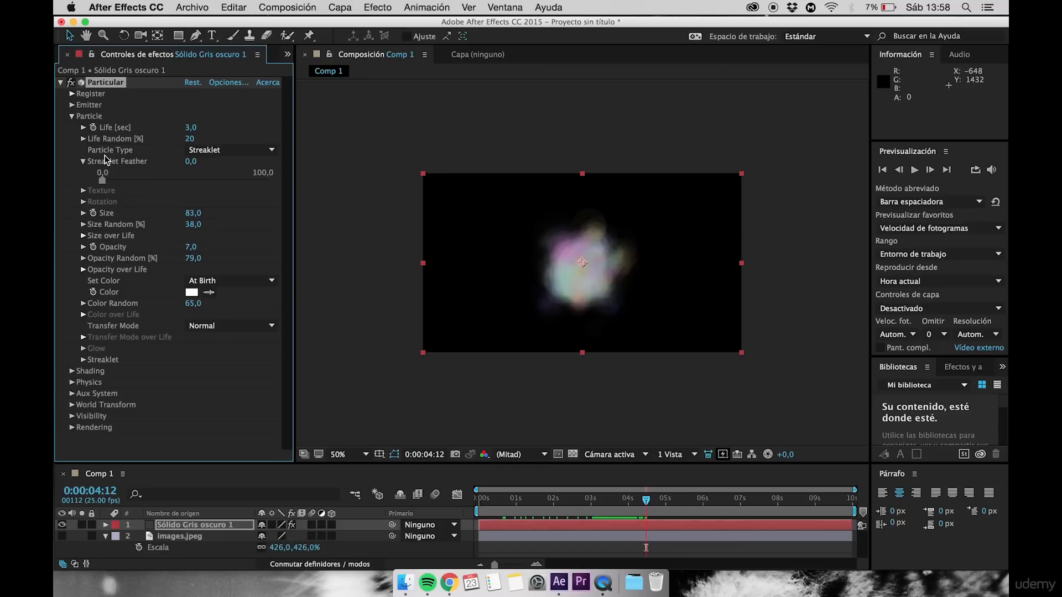
pyautogui.click(72, 116)
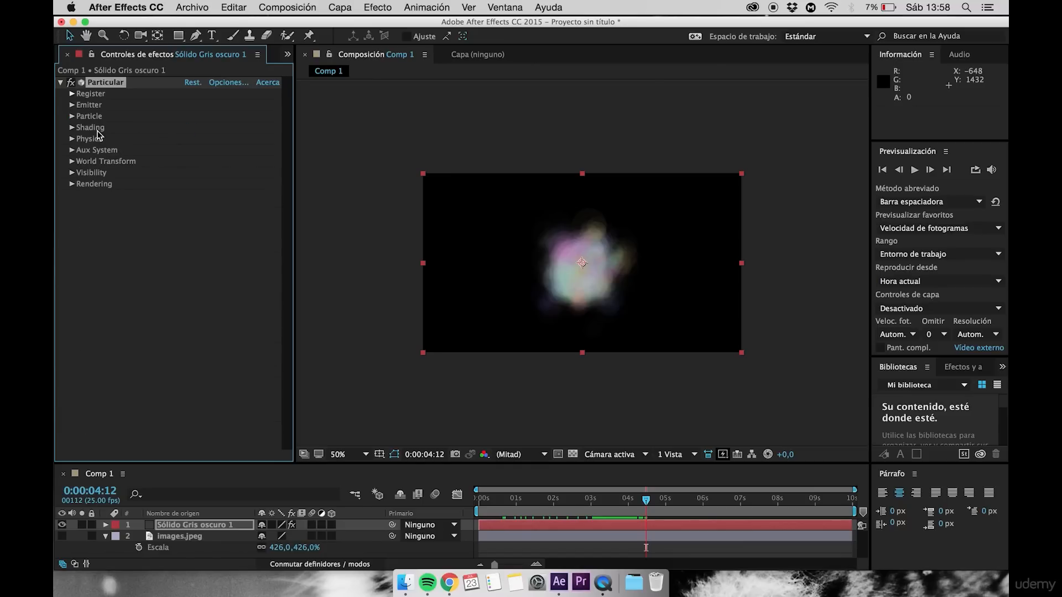
pyautogui.click(72, 116)
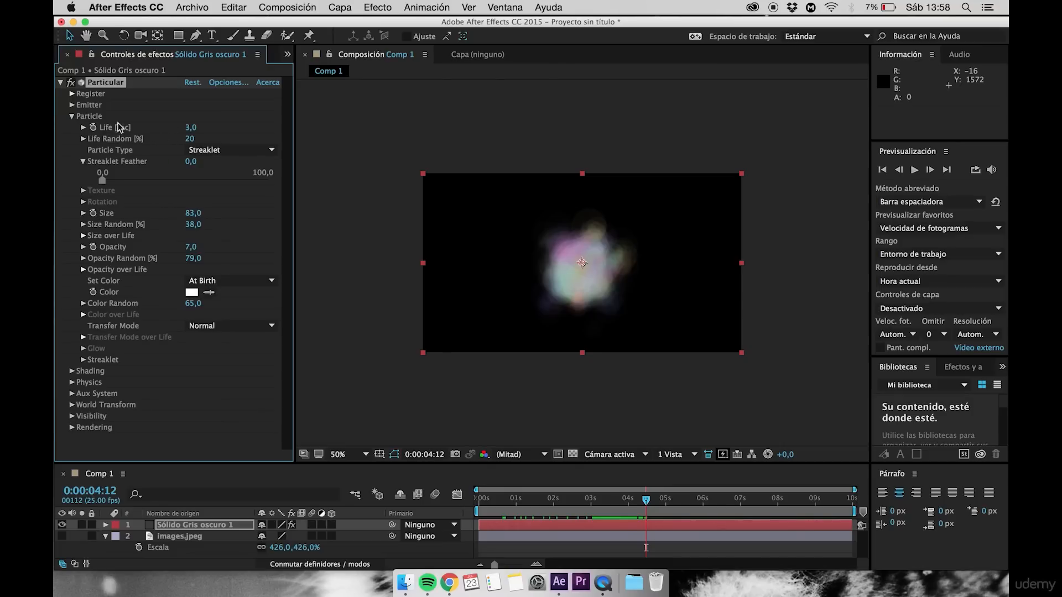
# Set the particle life to 11,4 seconds and scrub through the animation from 0:00:00:13
pyautogui.moveTo(539, 500); pyautogui.dragTo(499, 505)
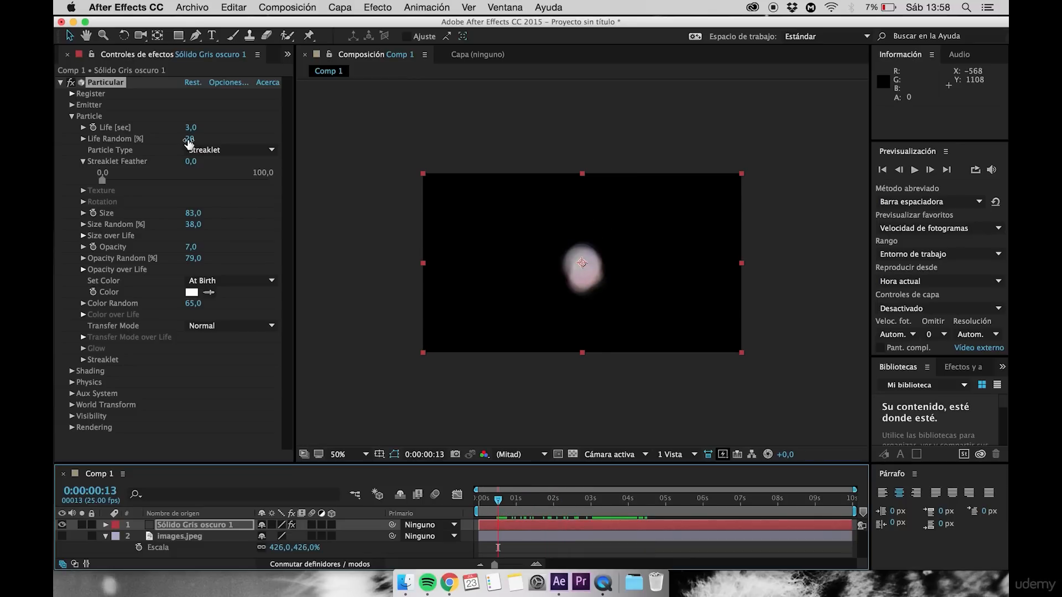
pyautogui.moveTo(190, 129); pyautogui.dragTo(249, 135)
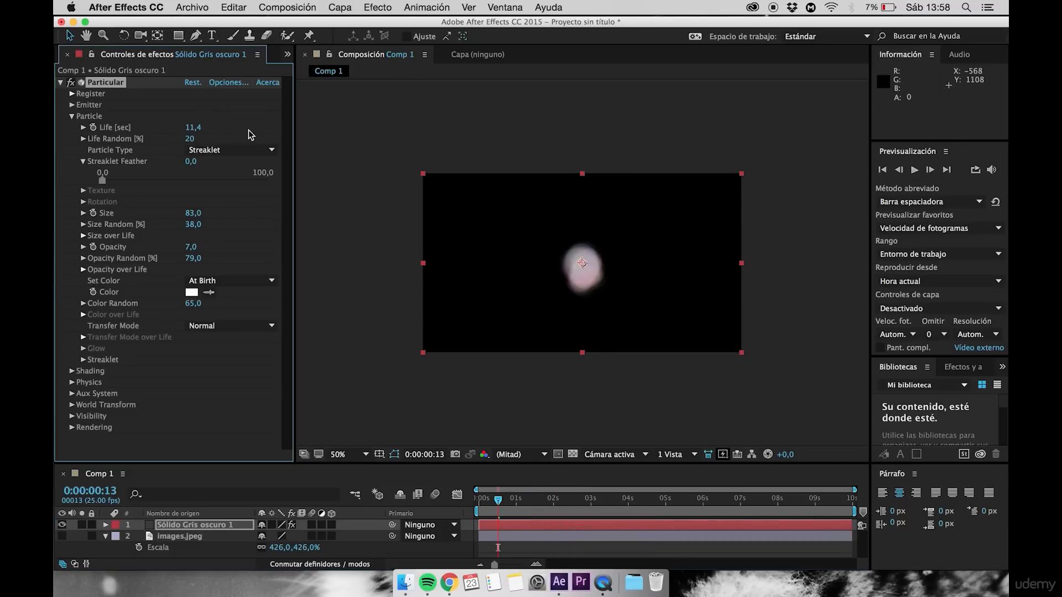
pyautogui.moveTo(498, 501); pyautogui.dragTo(616, 516)
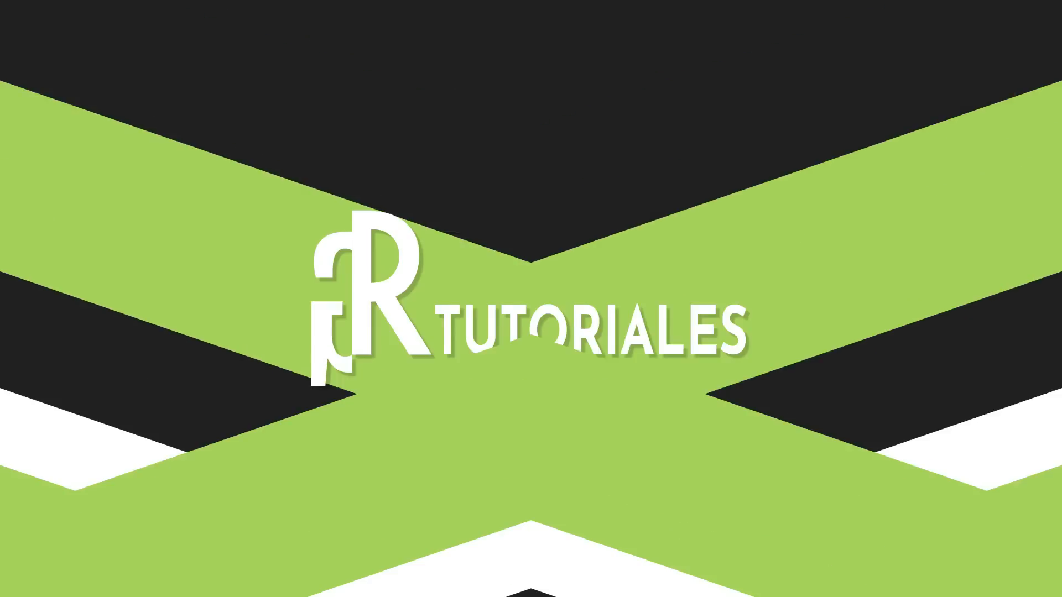